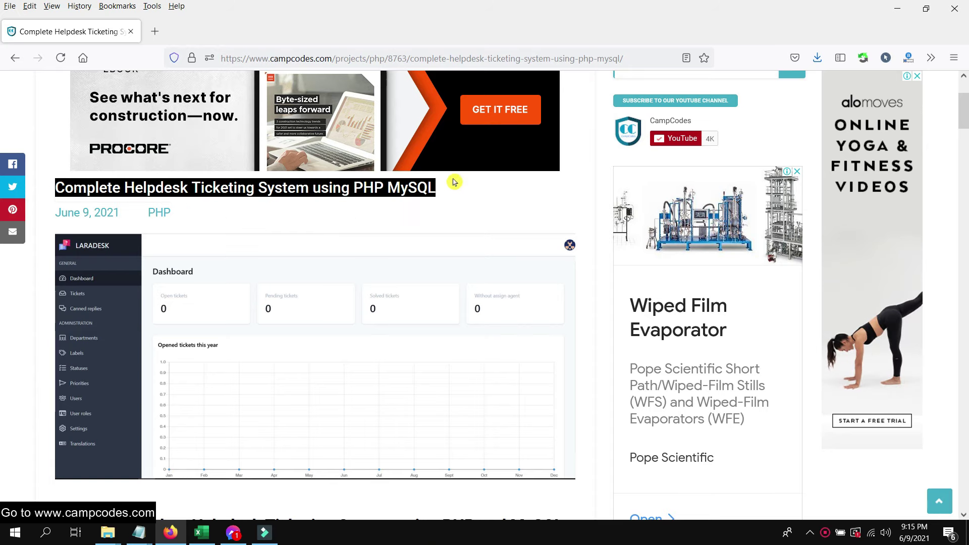
- Scroll down the CampCodes project page, highlighting the headings and features list, then clear the highlight
scroll(453, 174, down, 5)
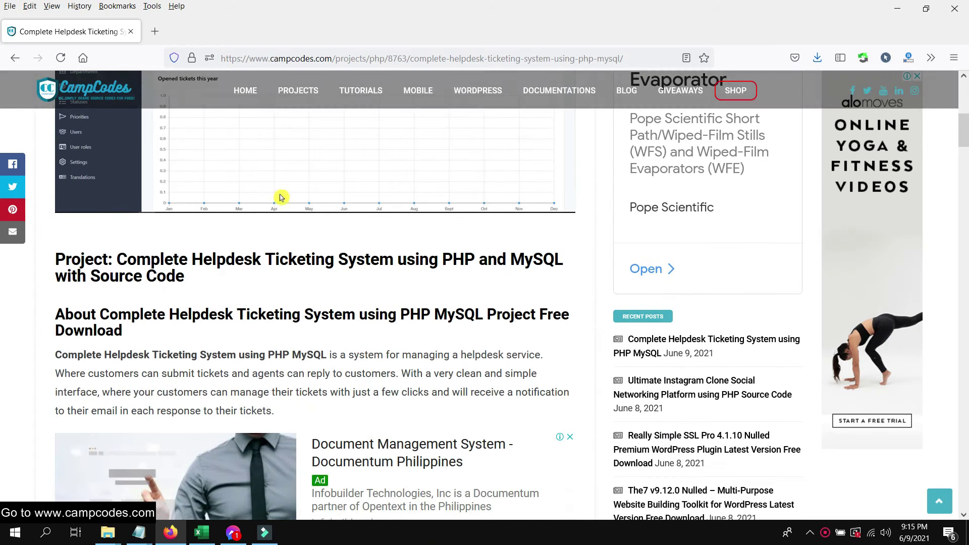
drag(50, 254, 363, 245)
scroll(372, 232, down, 3)
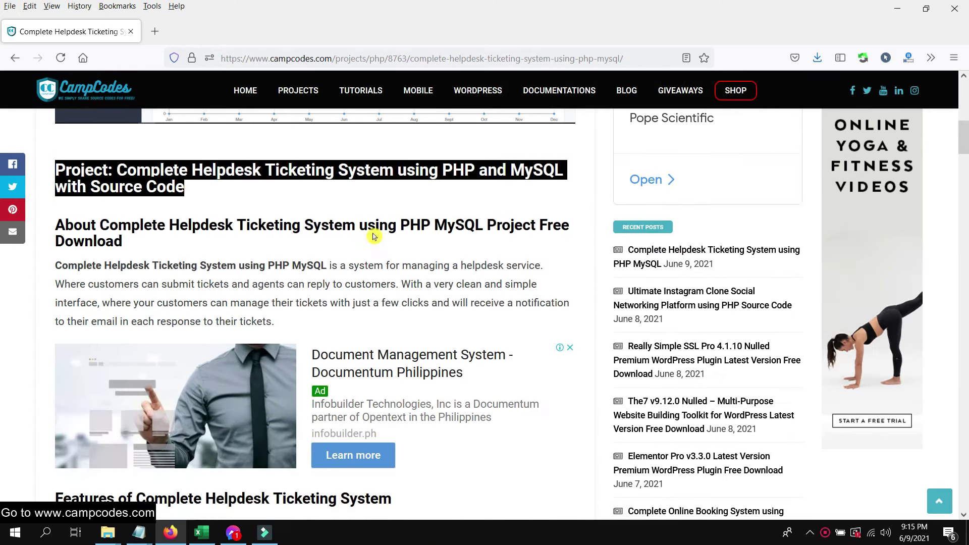
drag(54, 179, 141, 197)
scroll(308, 212, down, 4)
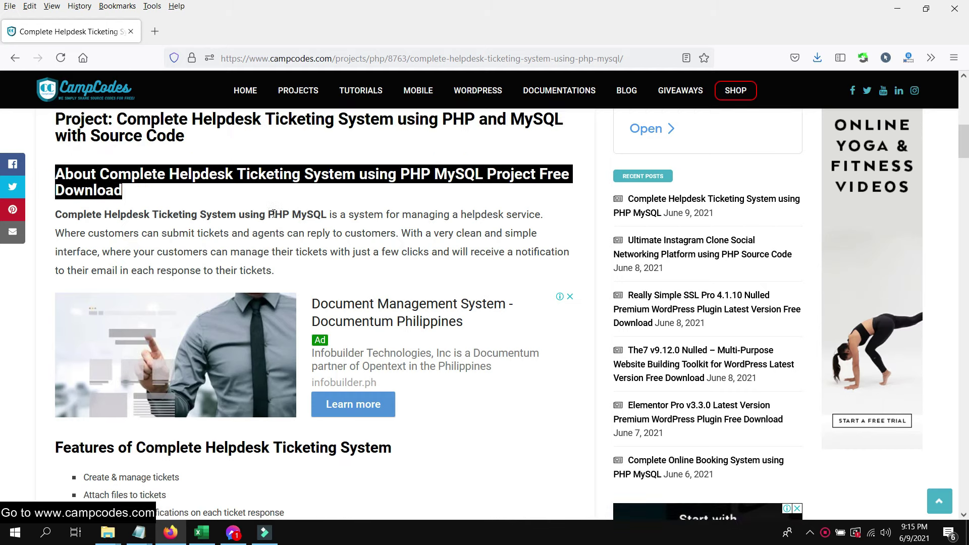
scroll(308, 212, down, 2)
drag(84, 212, 303, 409)
click(376, 328)
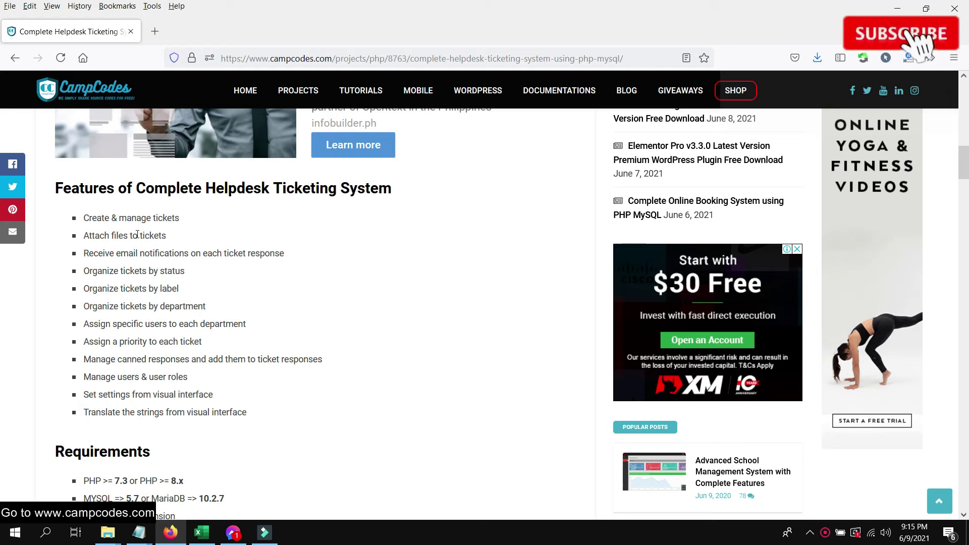
- Continue past the required PHP versions down to the demo accounts and Download Here button
scroll(161, 313, down, 5)
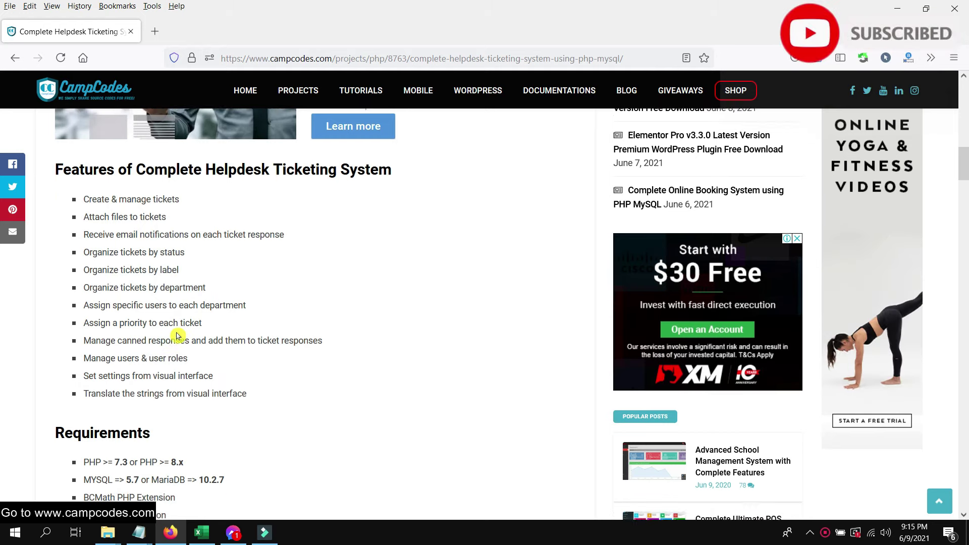
scroll(180, 291, down, 2)
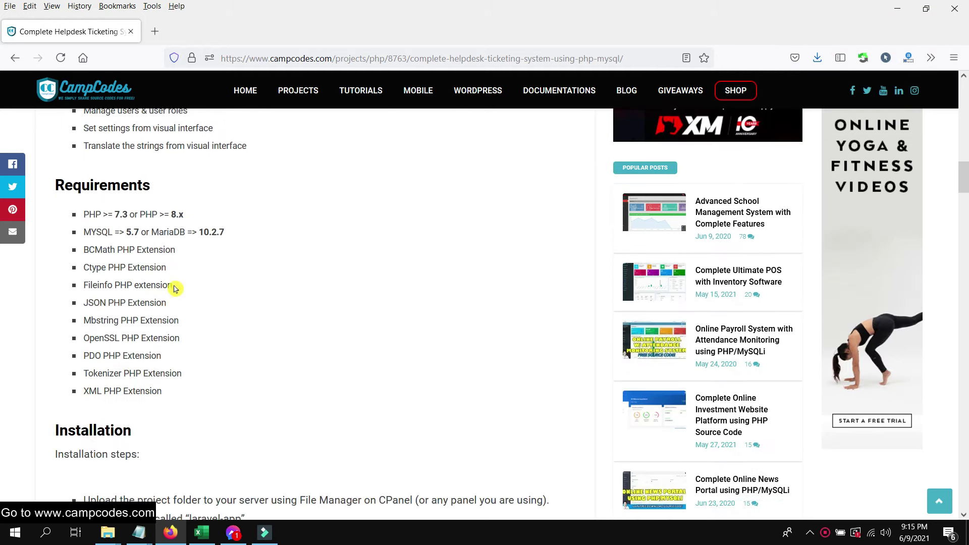
drag(115, 216, 170, 216)
click(254, 238)
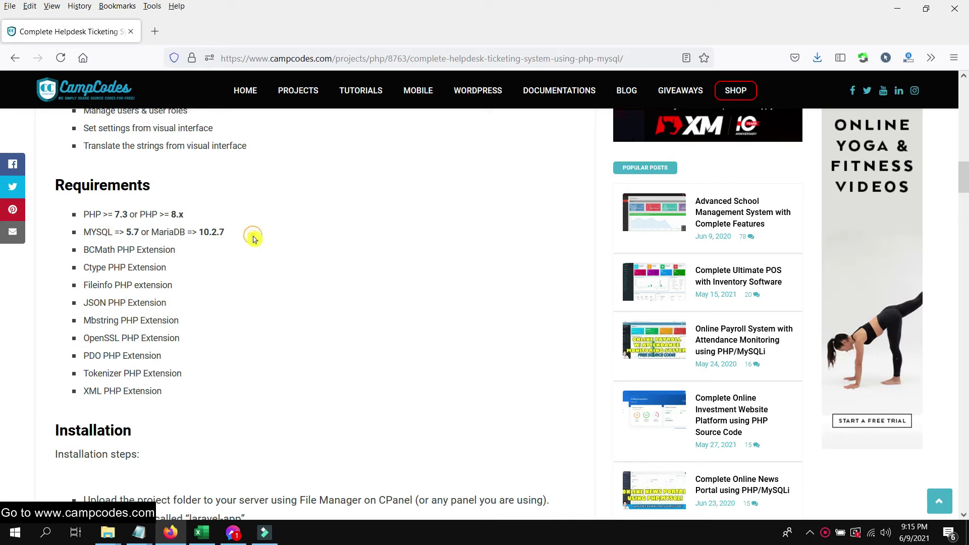
scroll(252, 287, down, 14)
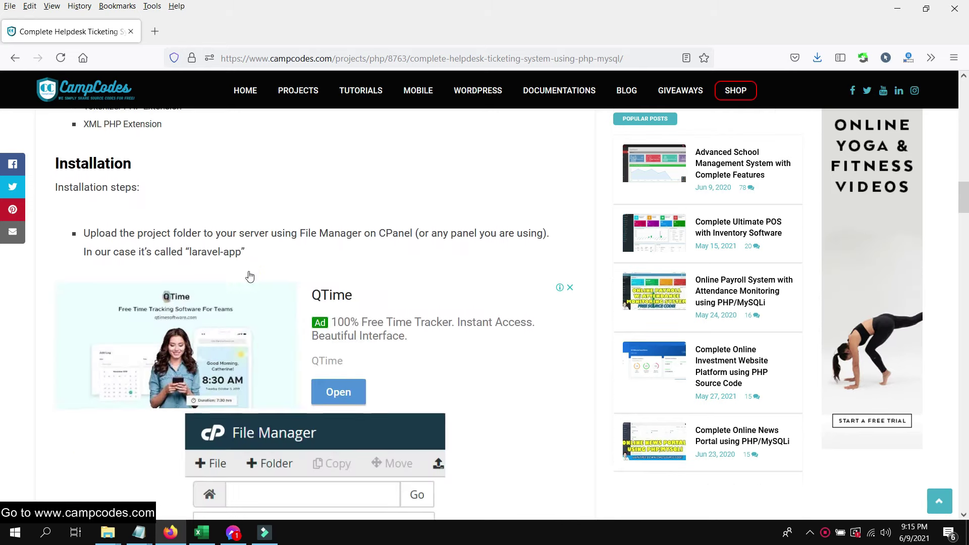
scroll(249, 277, down, 10)
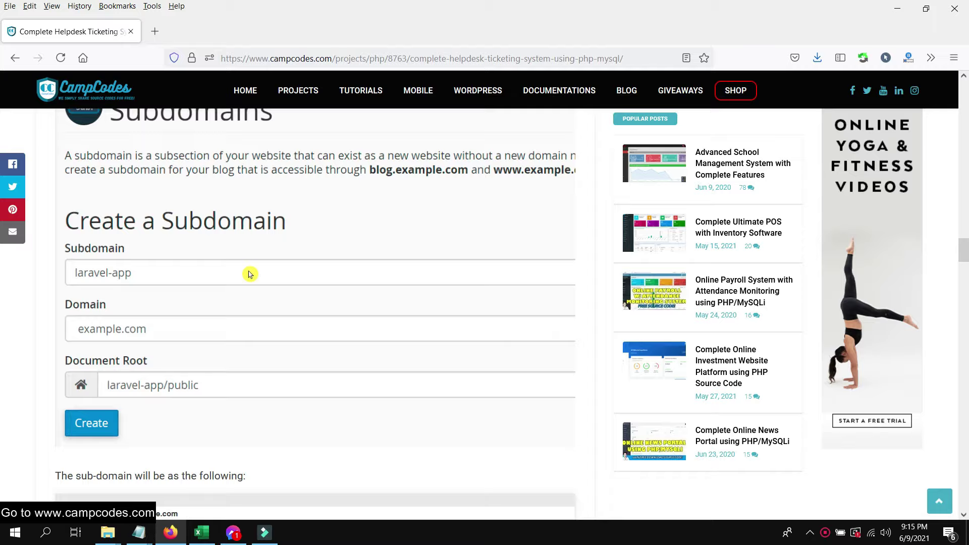
scroll(249, 275, down, 12)
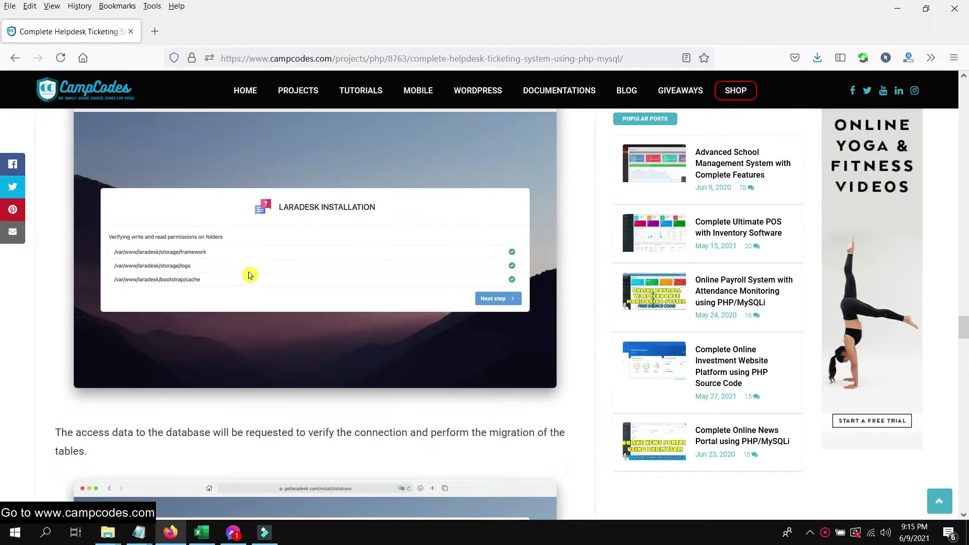
scroll(249, 274, down, 15)
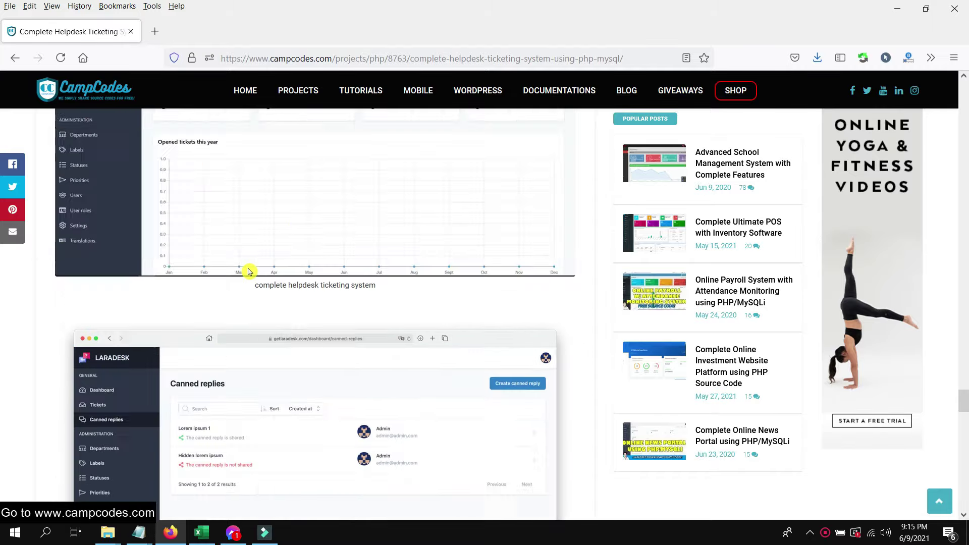
scroll(251, 272, down, 4)
scroll(251, 273, up, 4)
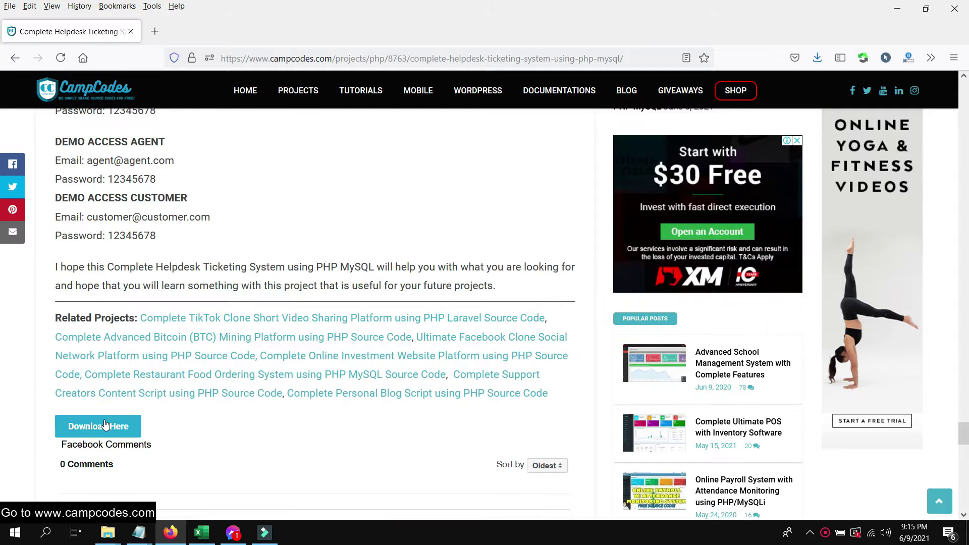
- Start the 10.16MB helpdesk.zip download through the CampCodes and MediaFire DOWNLOAD buttons
click(97, 426)
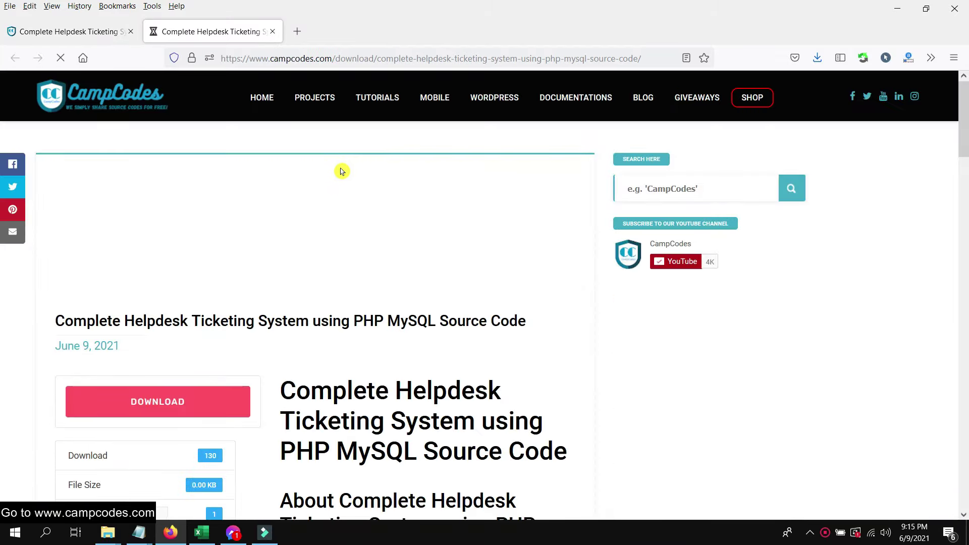
scroll(338, 178, down, 8)
scroll(335, 180, up, 8)
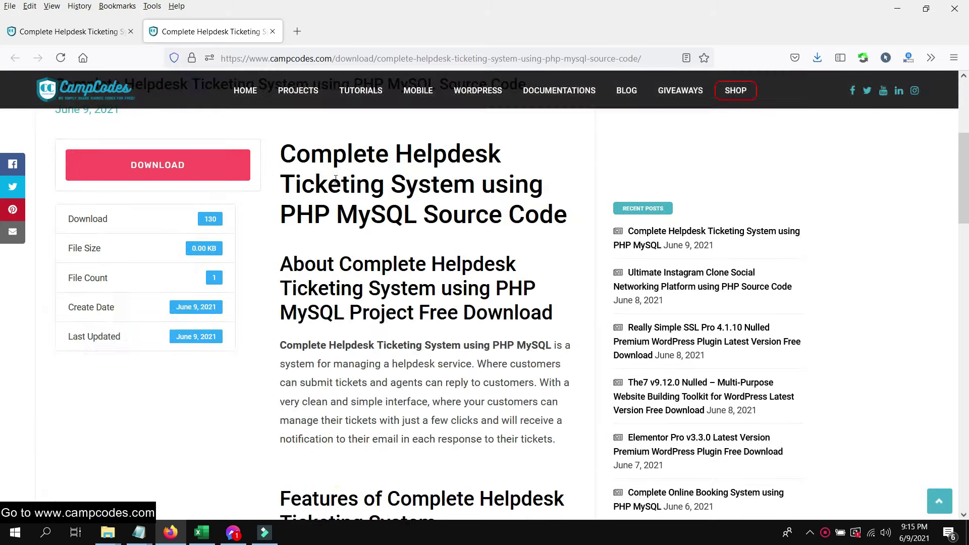
scroll(253, 245, down, 3)
click(210, 271)
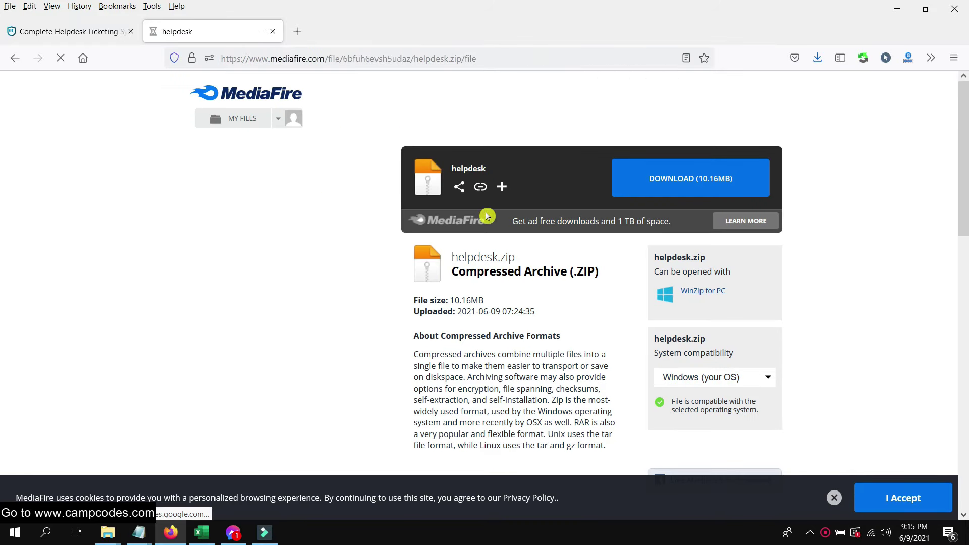
click(703, 188)
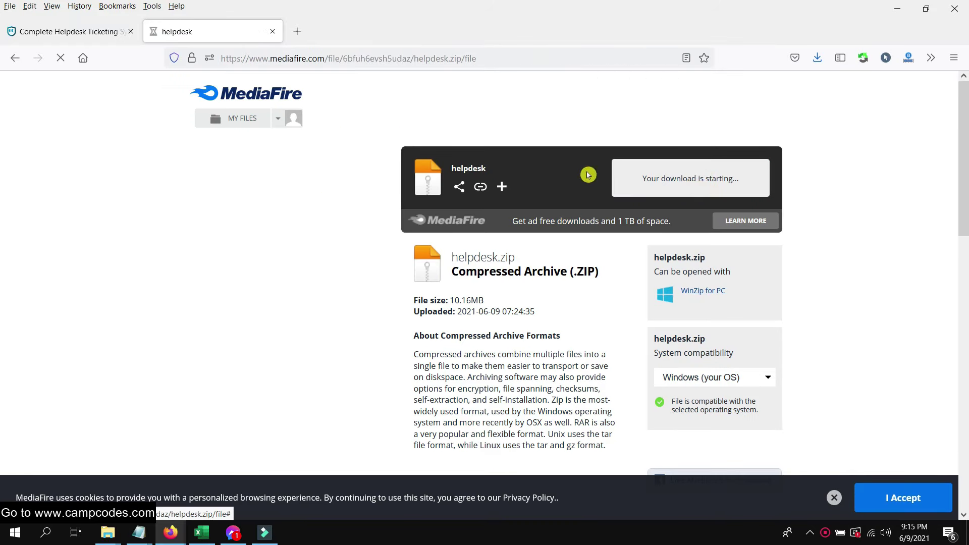
- Close the extra Firefox window, check the download progress, and select the downloaded helpdesk.zip
click(168, 534)
click(280, 438)
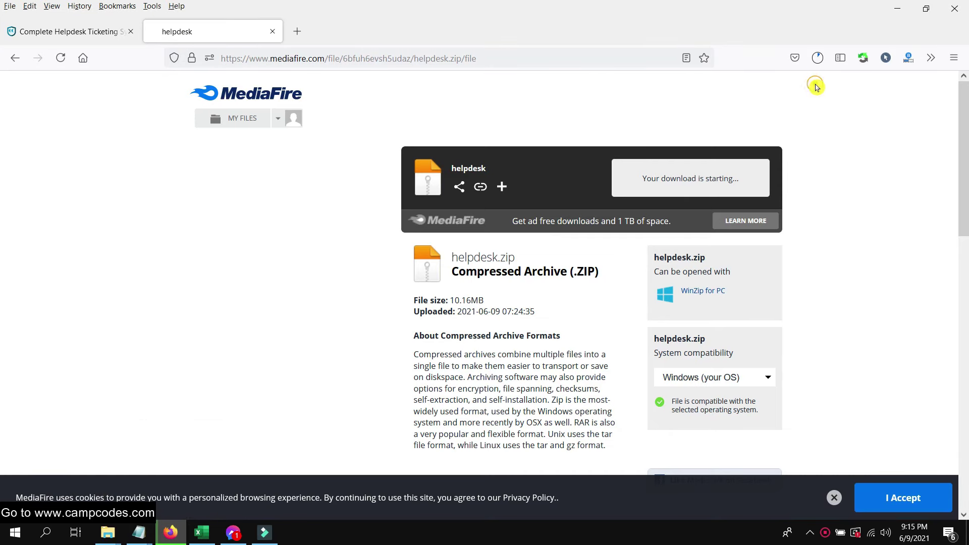
click(818, 57)
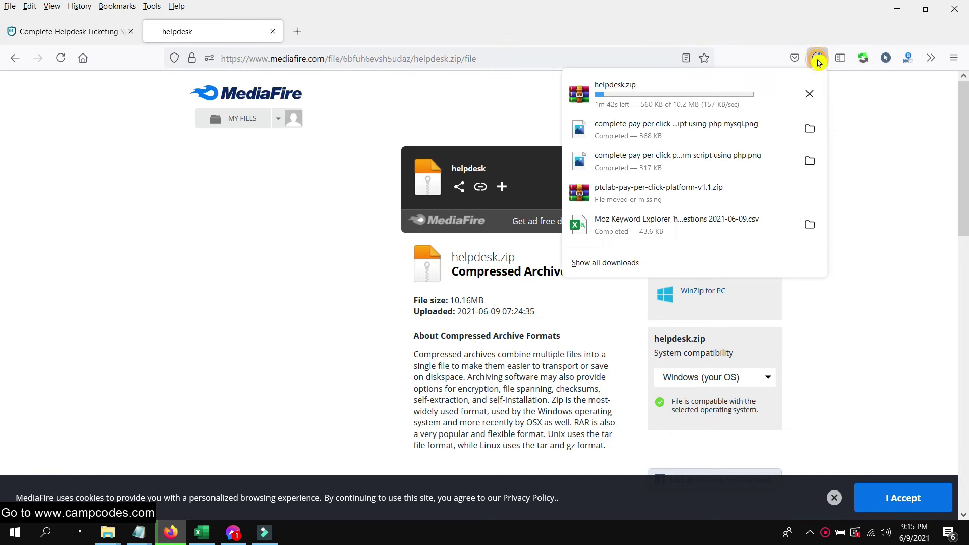
click(237, 242)
click(155, 83)
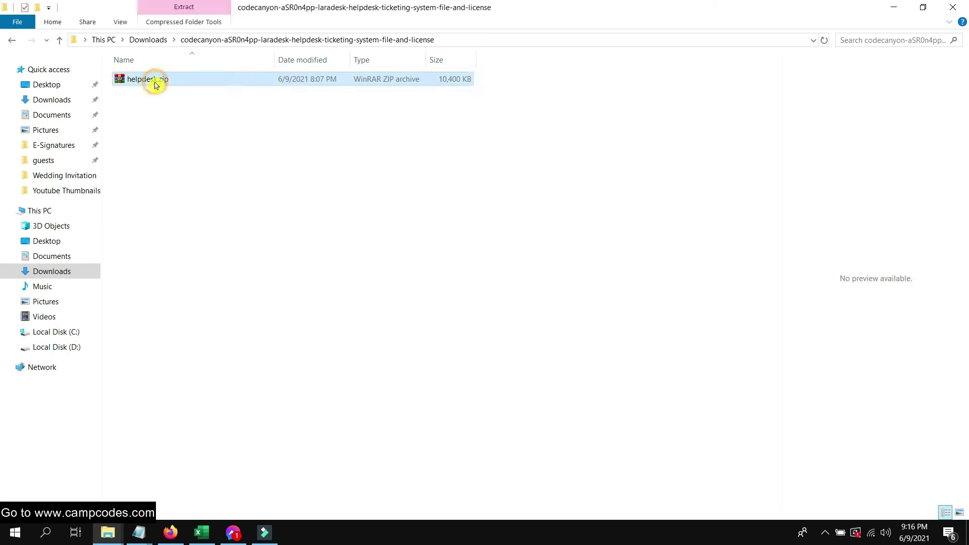
- Extract helpdesk.zip to helpdesk\ and open helpdesk\helpdesk\laradesk-1.1.2
right_click(156, 83)
click(256, 174)
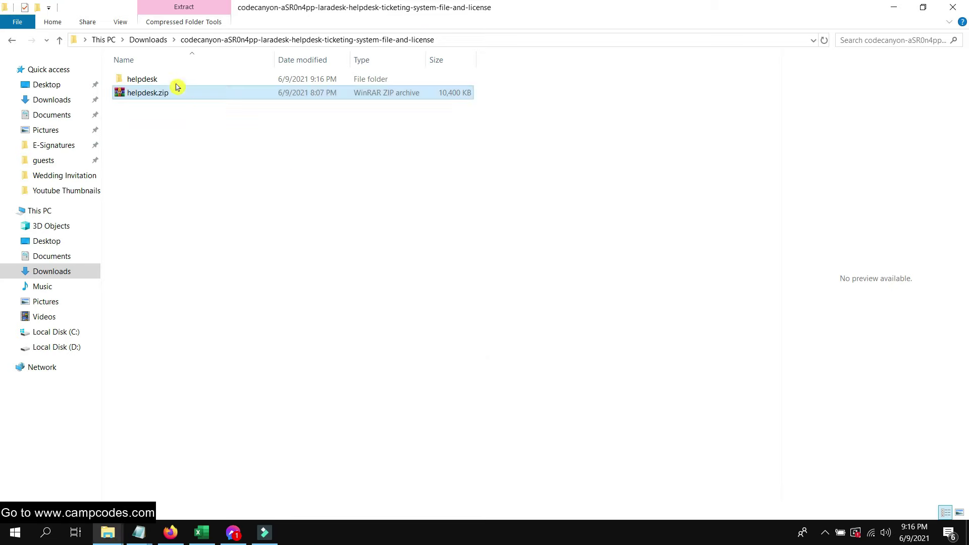
double_click(177, 80)
double_click(140, 78)
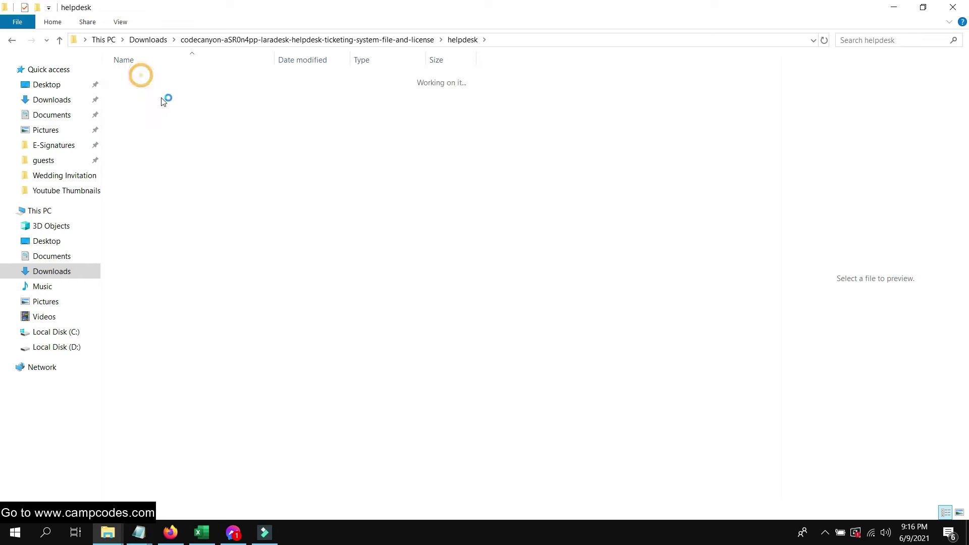
double_click(189, 79)
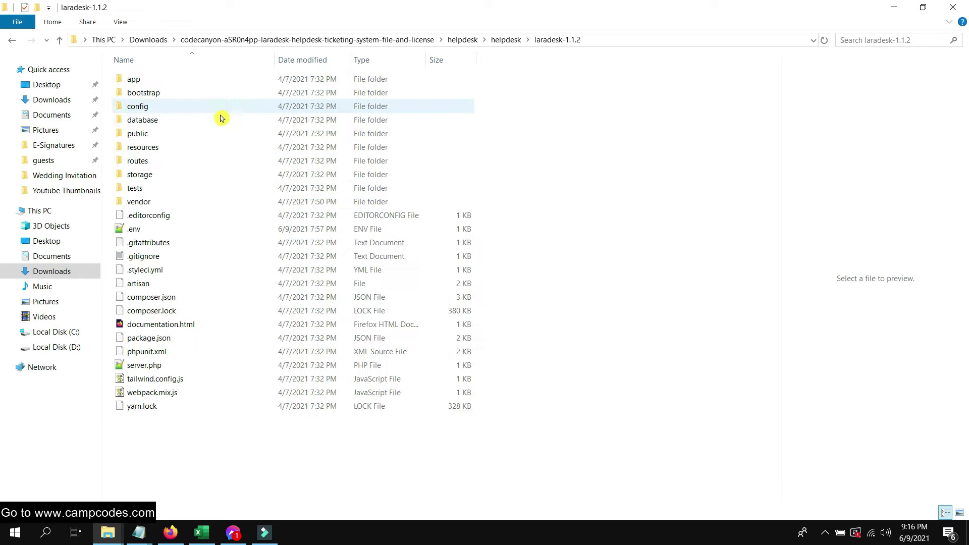
- Cut all 25 items in the laradesk-1.1.2 folder
drag(257, 458, 104, 75)
right_click(154, 125)
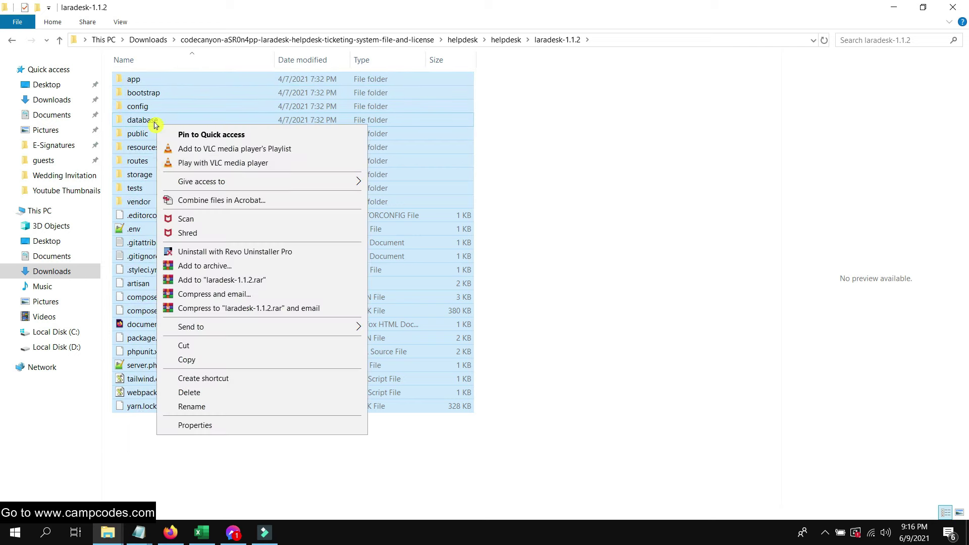
click(240, 348)
- Paste them into C:\xampp\htdocs\Original HtDocs File, then bring Firefox back up
click(55, 331)
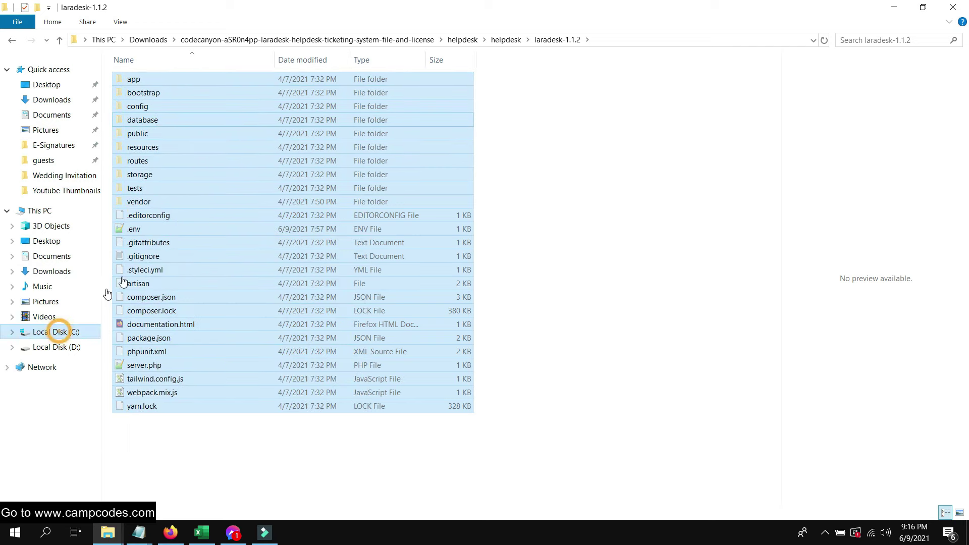
double_click(145, 283)
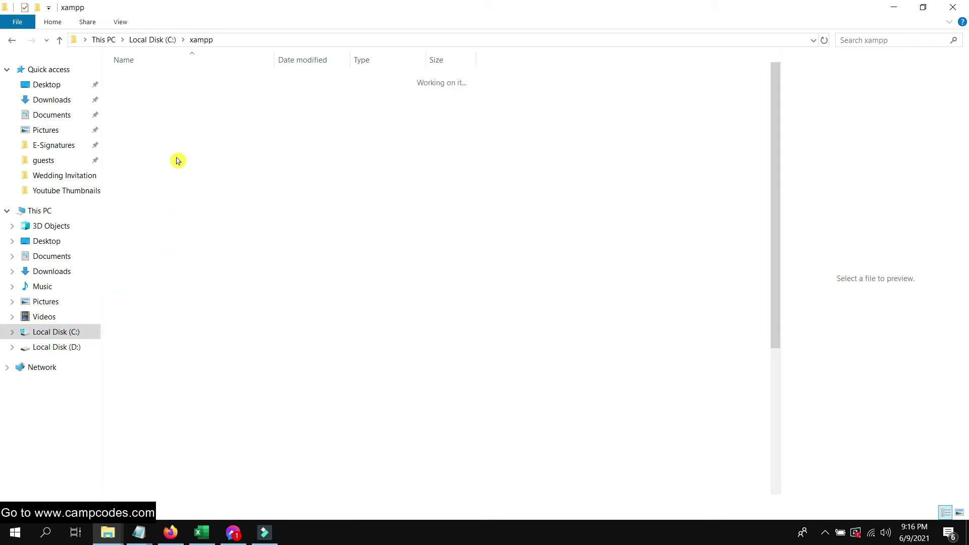
double_click(168, 146)
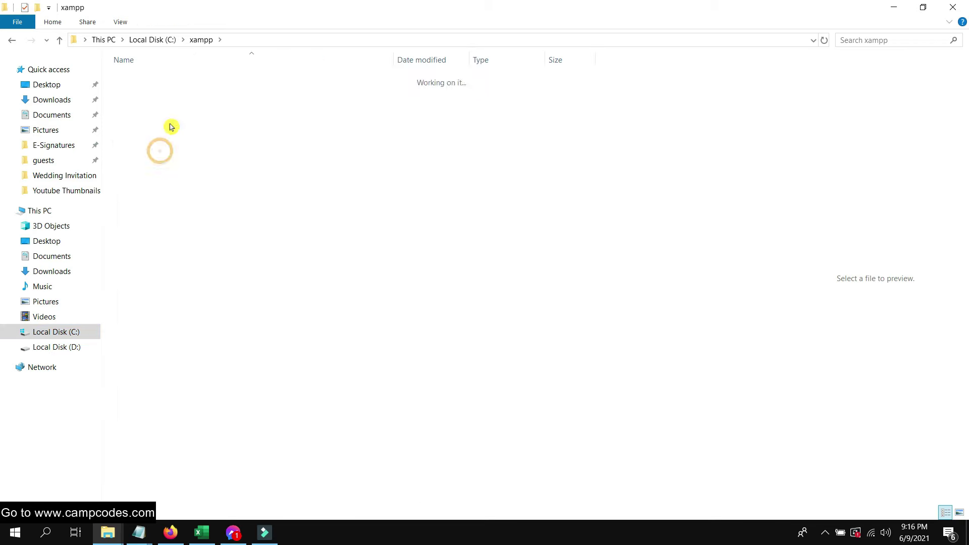
double_click(182, 77)
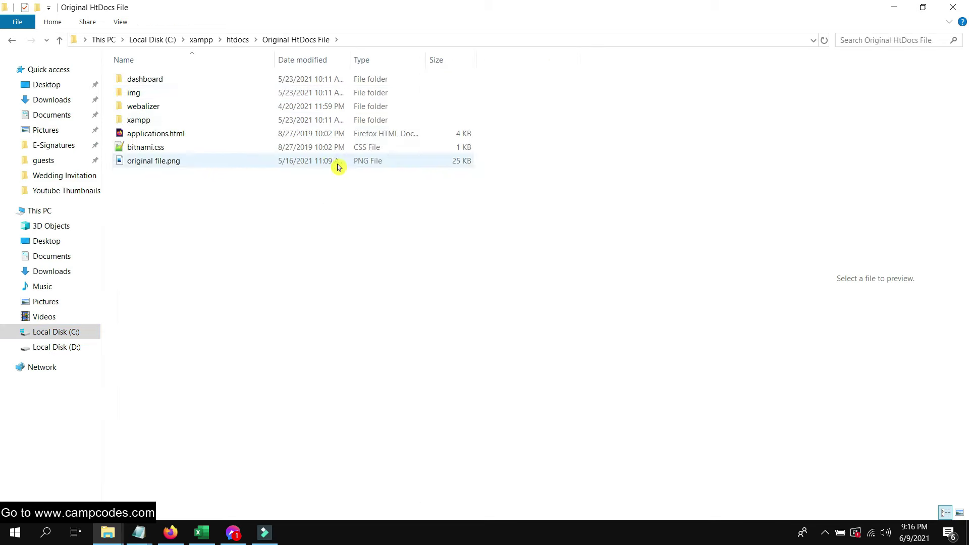
right_click(172, 207)
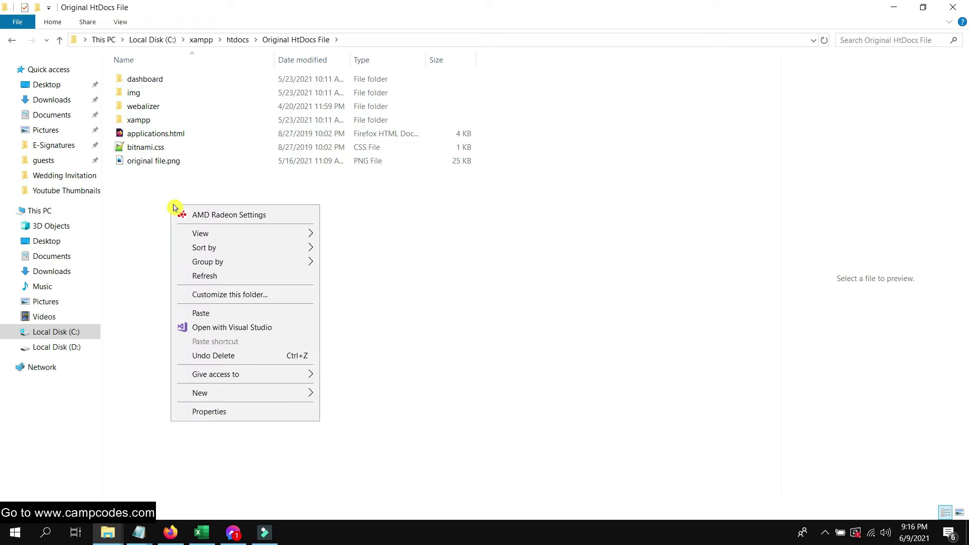
click(220, 315)
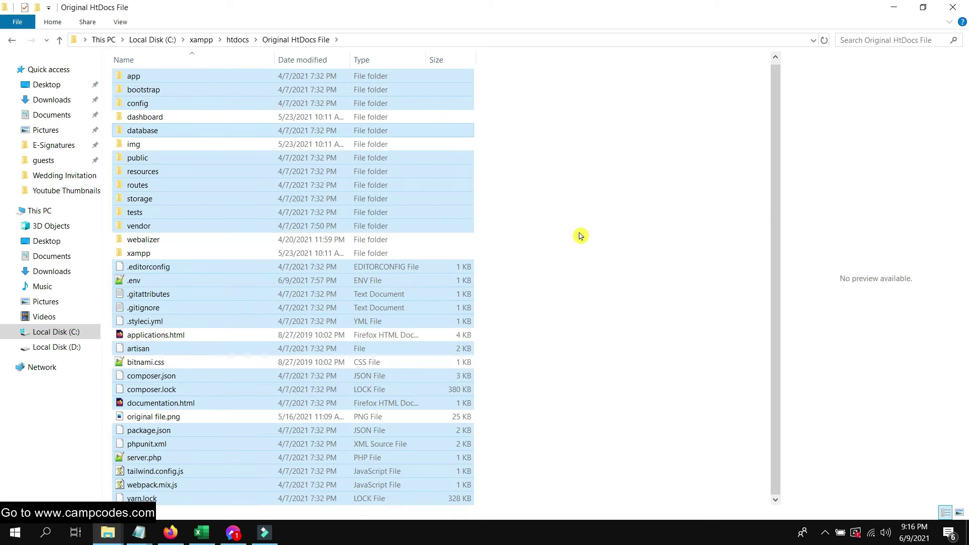
click(536, 174)
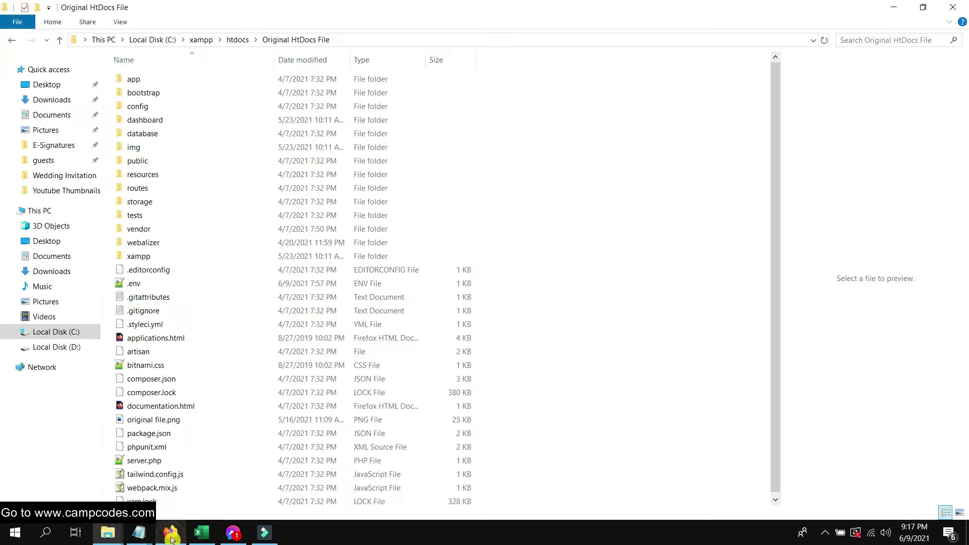
click(170, 533)
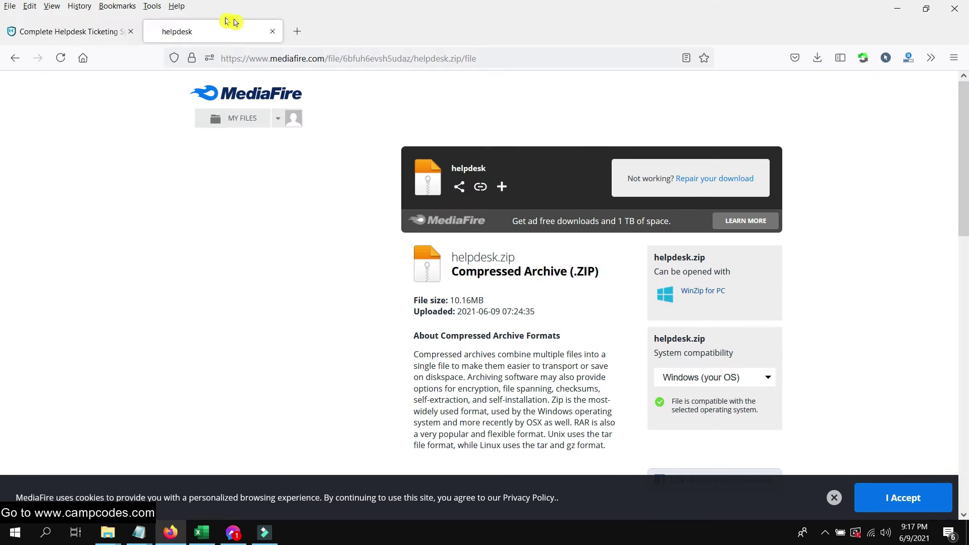
- Close the MediaFire tab, launch XAMPP Control Panel from search, and start Apache and MySQL
click(272, 32)
click(44, 532)
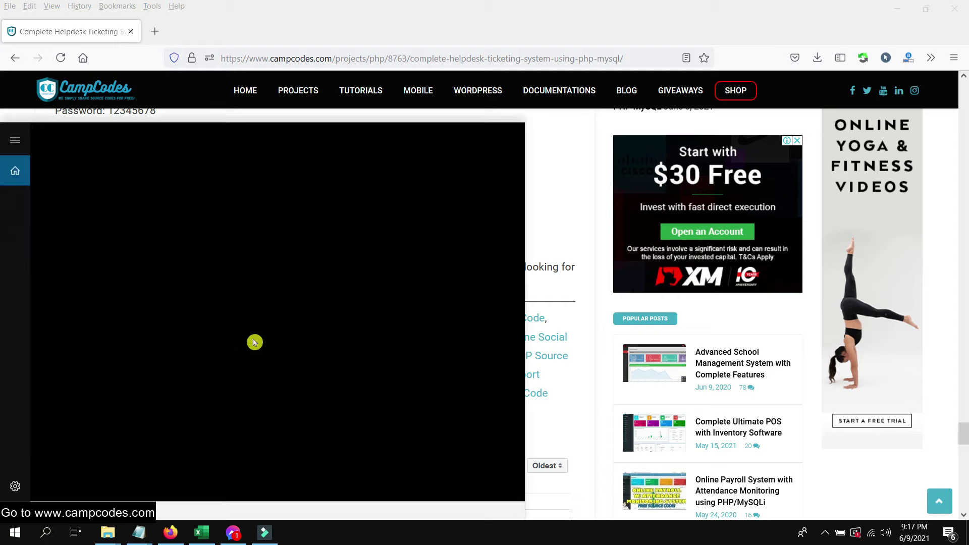
text(xamp)
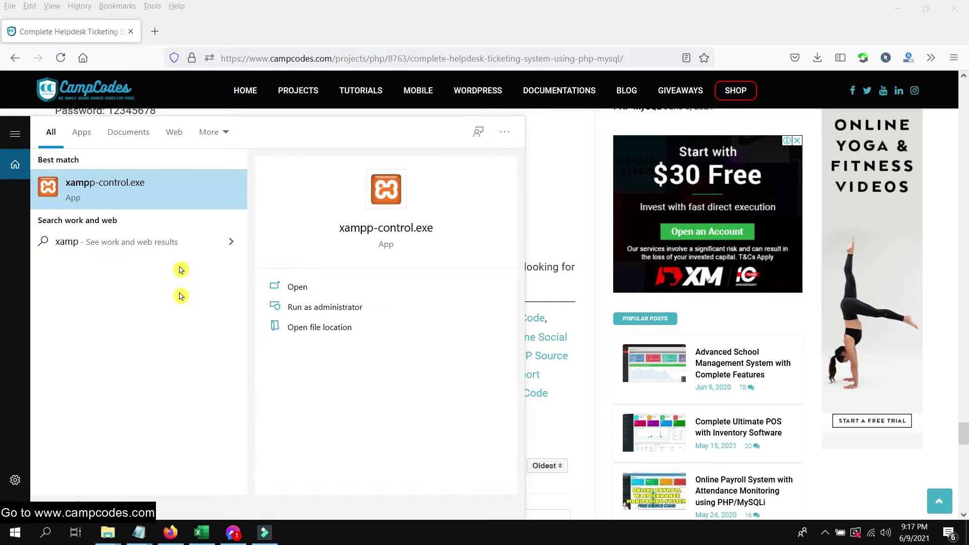
click(179, 192)
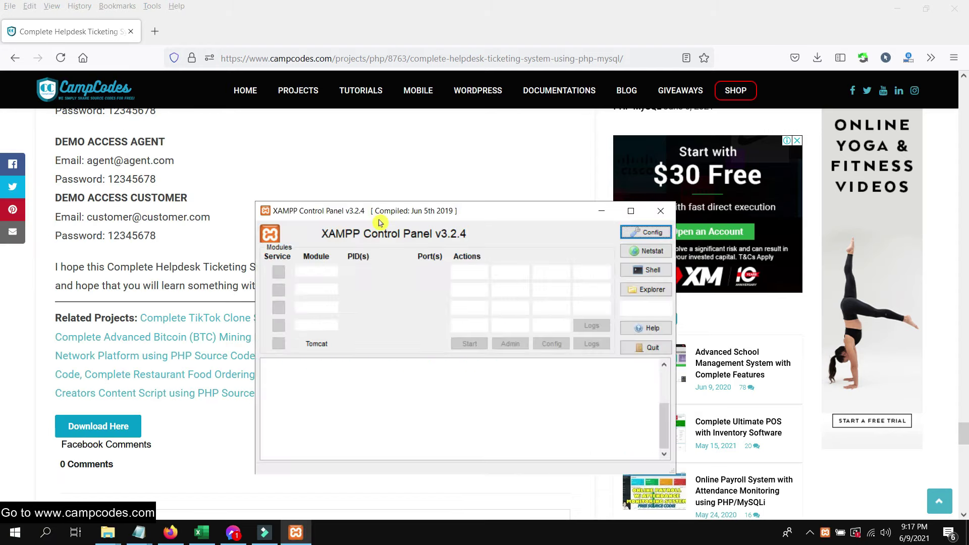
click(479, 273)
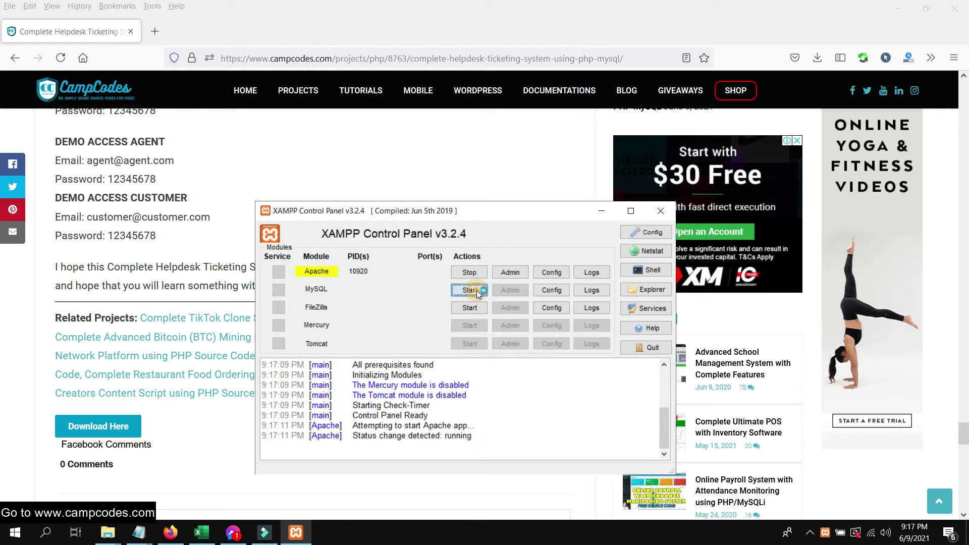
click(469, 291)
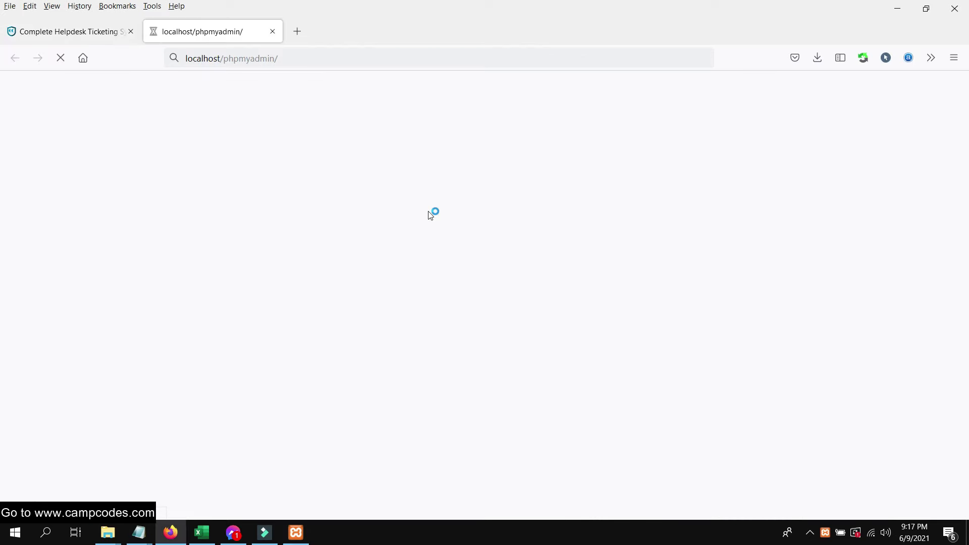
- Open phpMyAdmin's New database form from Apache's Admin, then switch to the Original HtDocs File folder
click(305, 534)
click(512, 266)
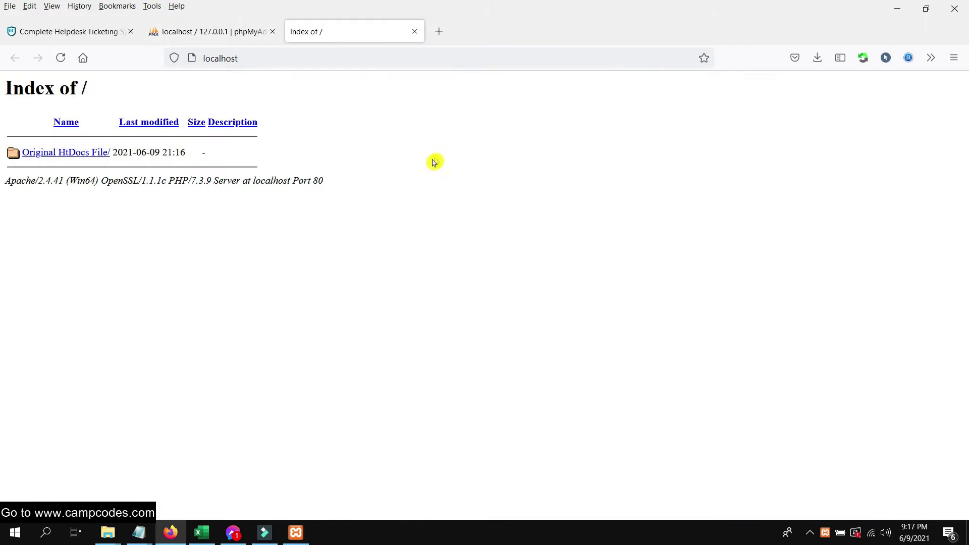
click(414, 33)
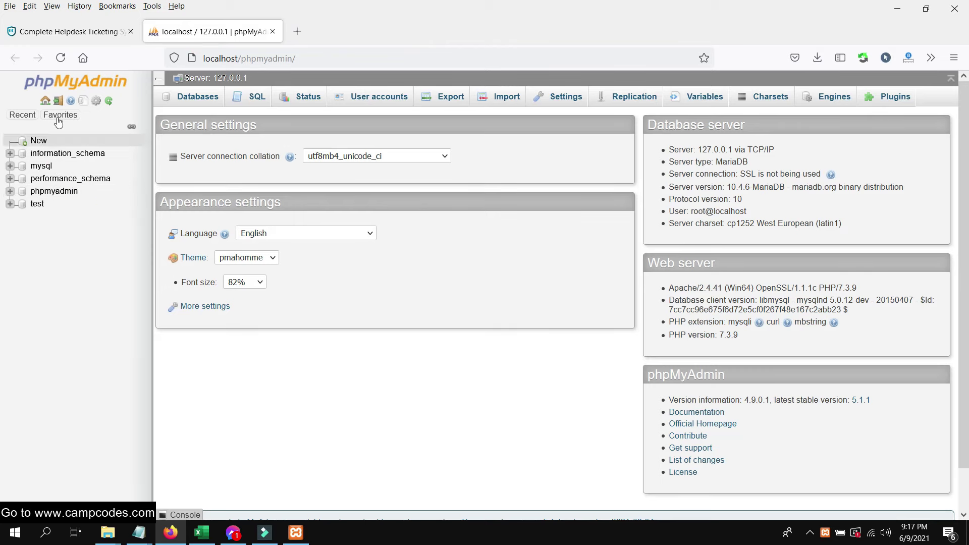
click(45, 143)
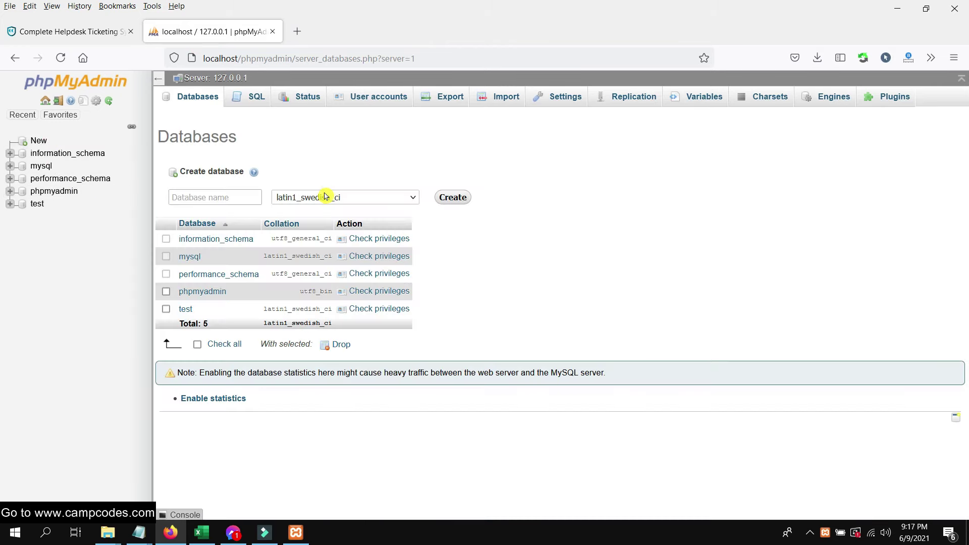
click(223, 196)
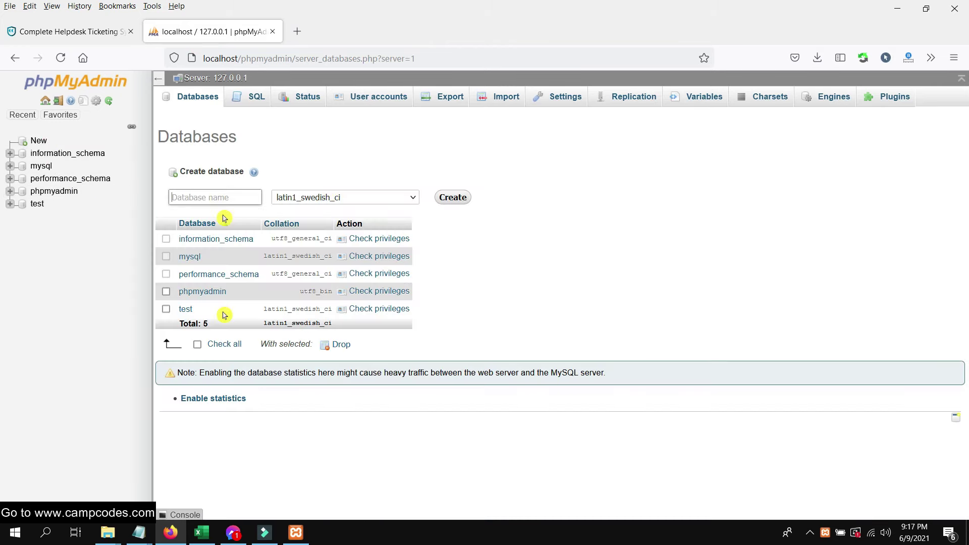
click(107, 532)
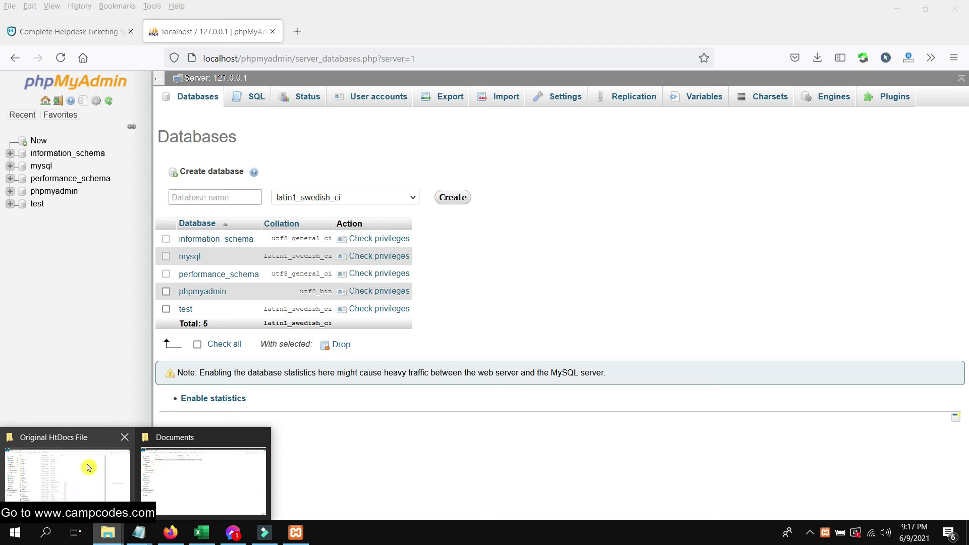
click(90, 468)
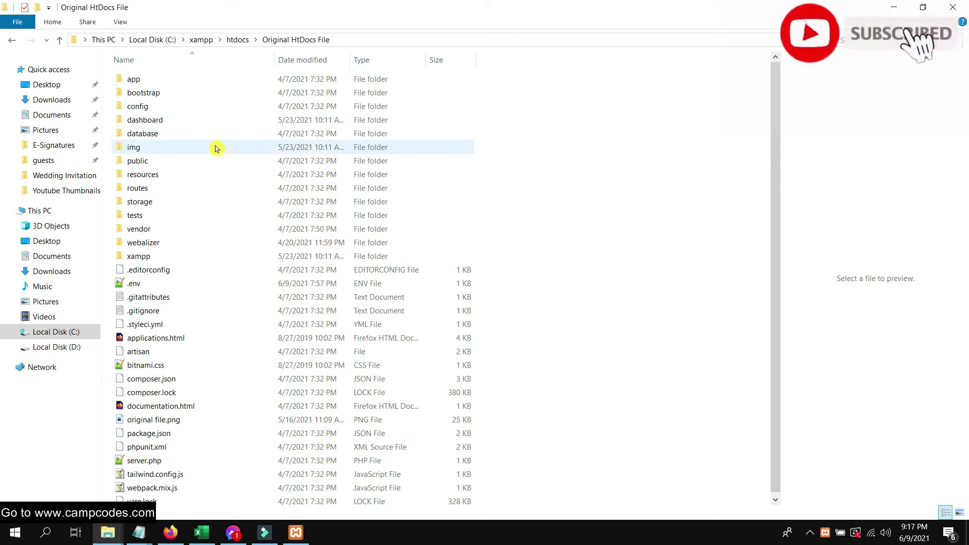
- Check DB_DATABASE=helpdesk and DB_USERNAME=root in .env with Notepad++, then close it
click(184, 283)
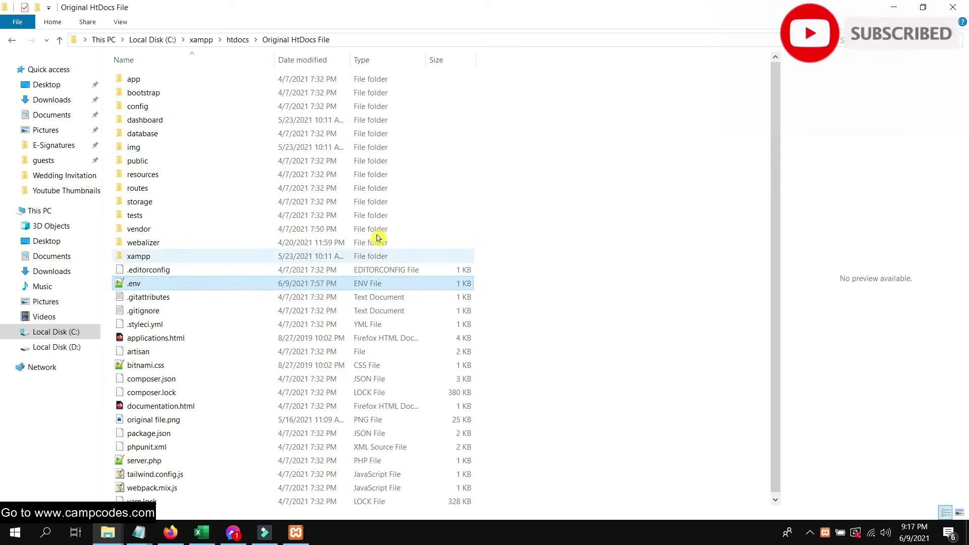
click(113, 207)
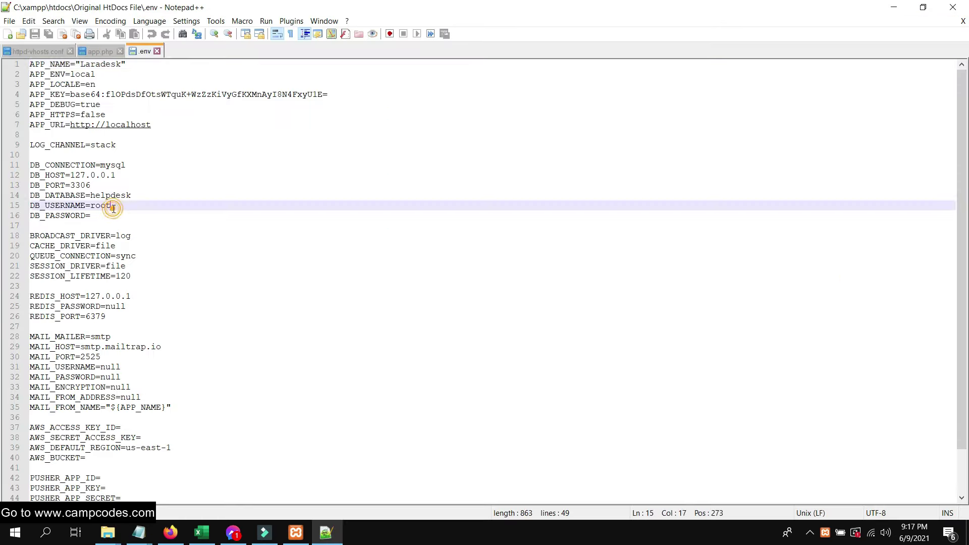
click(146, 197)
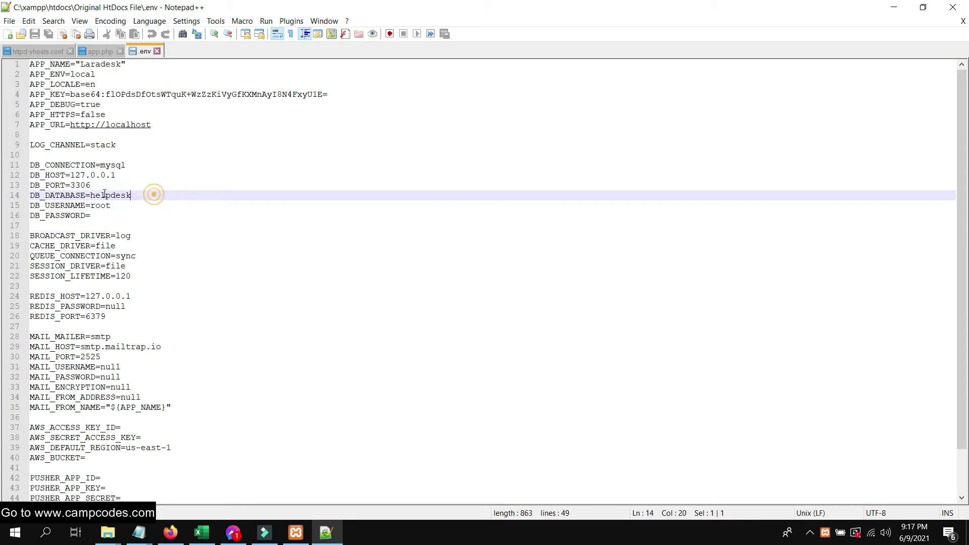
click(247, 233)
click(964, 9)
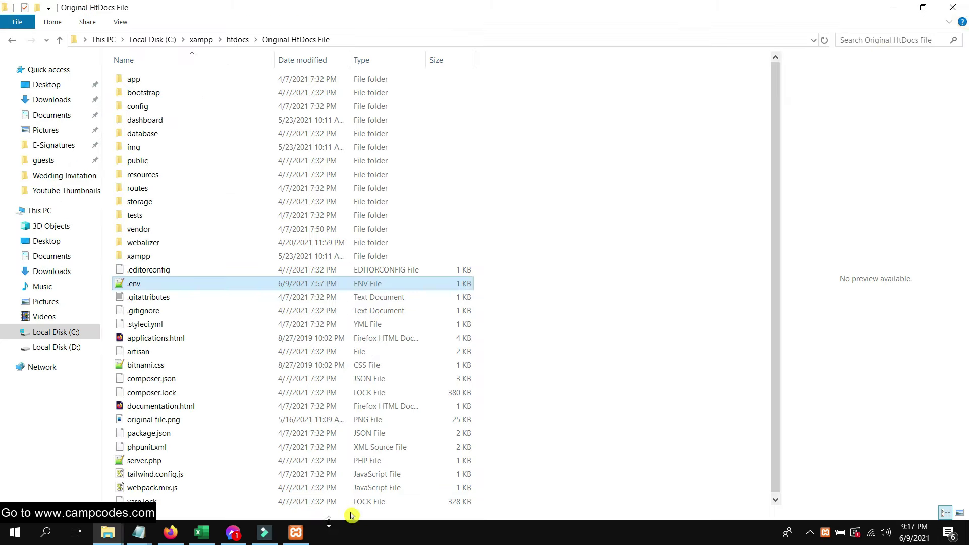
click(295, 533)
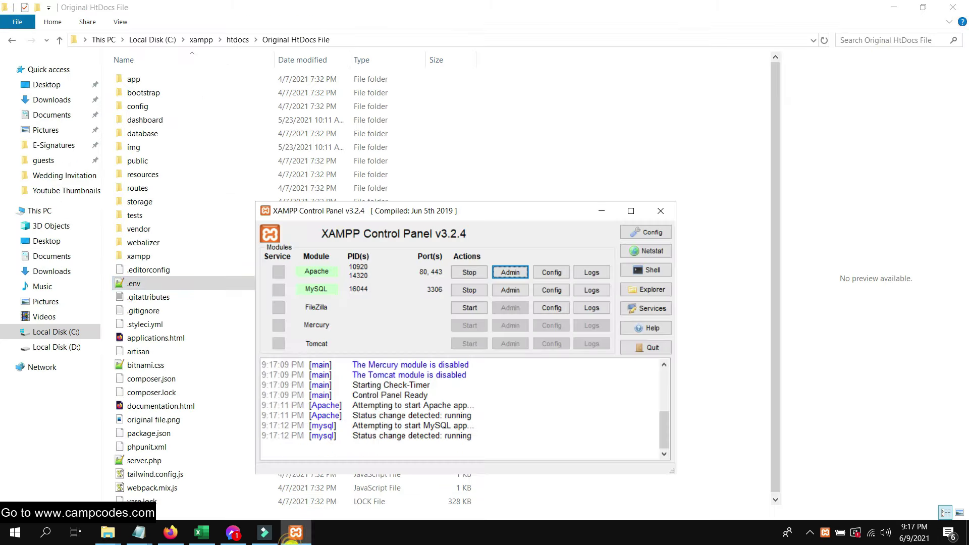
- Create a database named helpdesk in phpMyAdmin, keeping the default collation
click(171, 539)
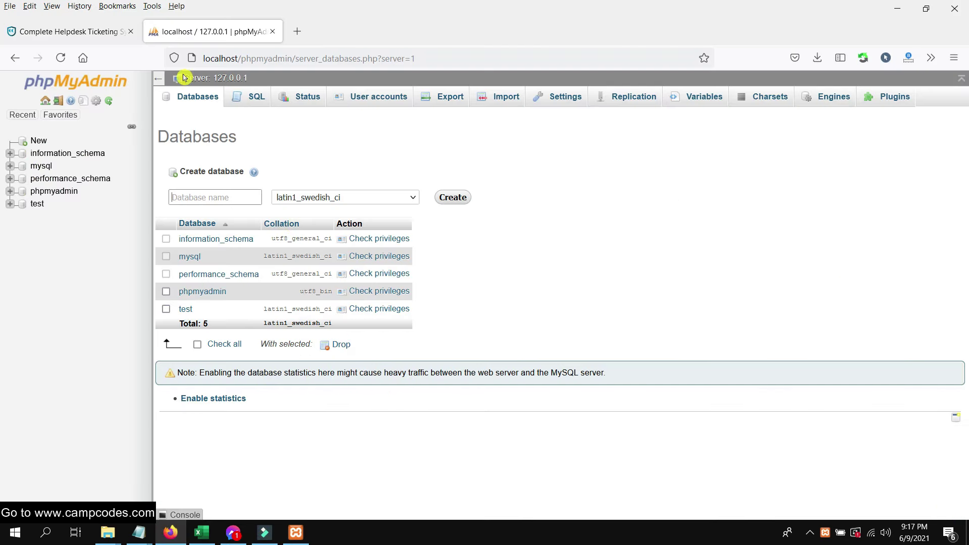
click(217, 200)
text(help)
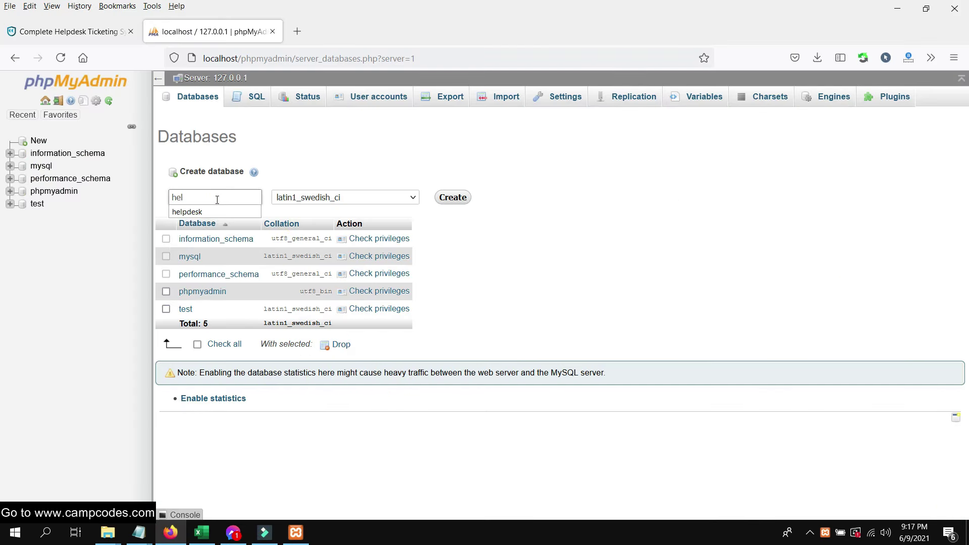
click(227, 211)
click(374, 199)
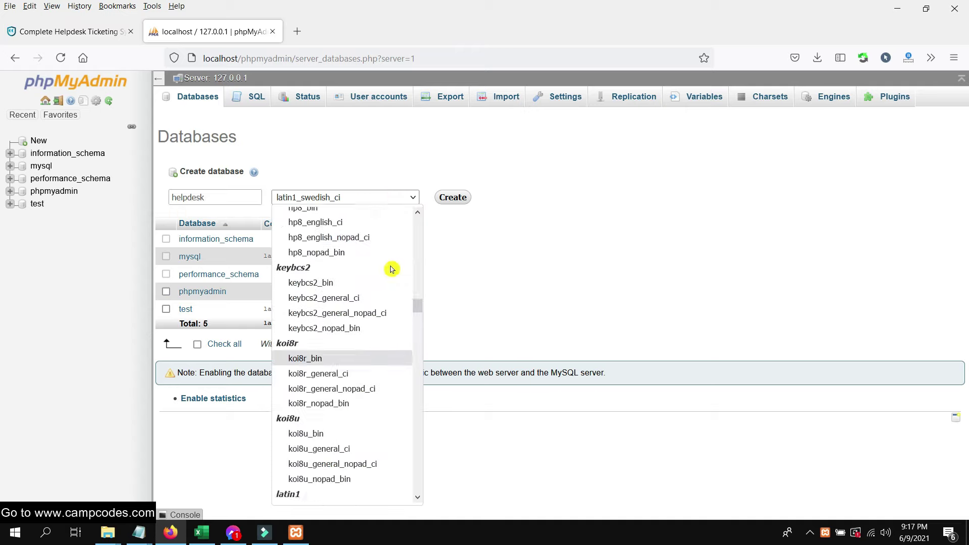
drag(418, 303, 417, 220)
click(359, 221)
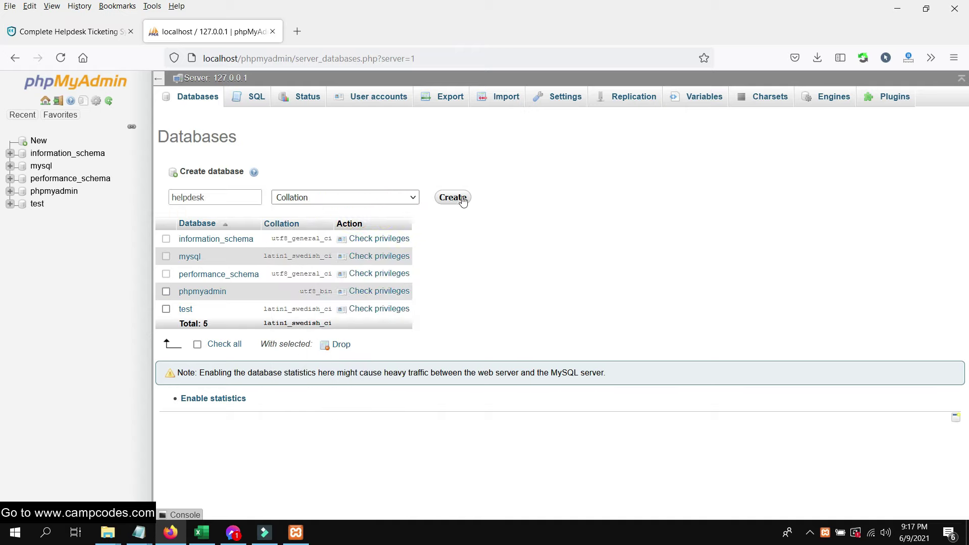
click(460, 197)
click(411, 241)
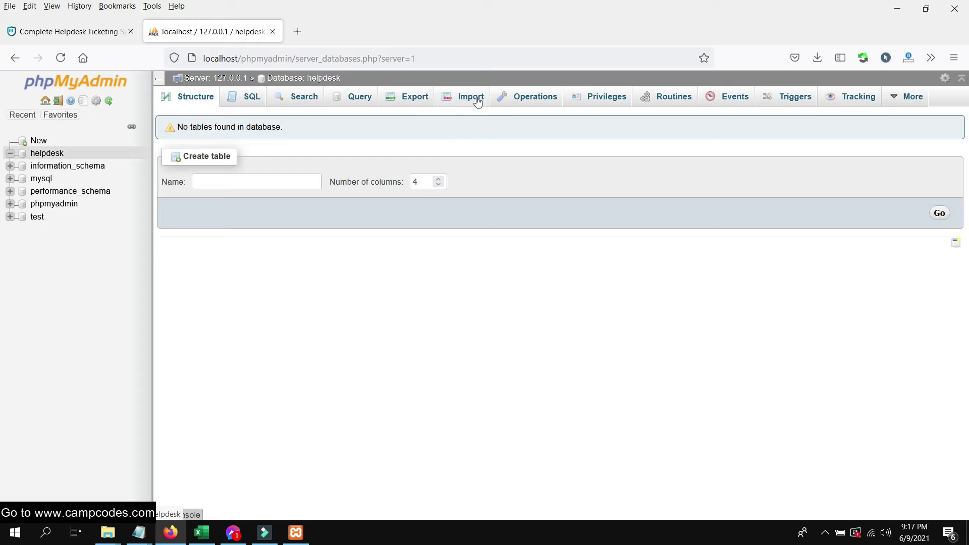
drag(477, 102, 499, 138)
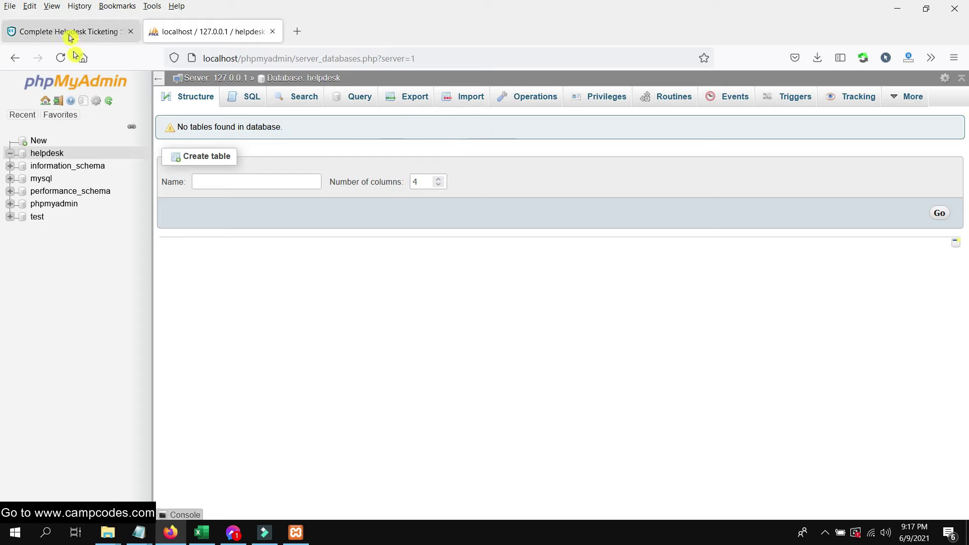
click(296, 532)
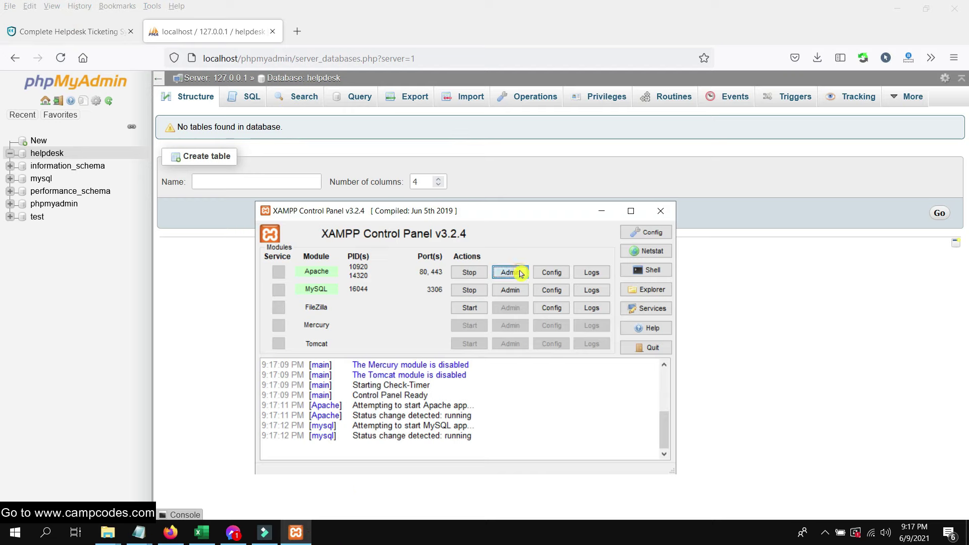
- Open localhost from XAMPP's Apache Admin button and close the duplicate Index of / tab
click(520, 272)
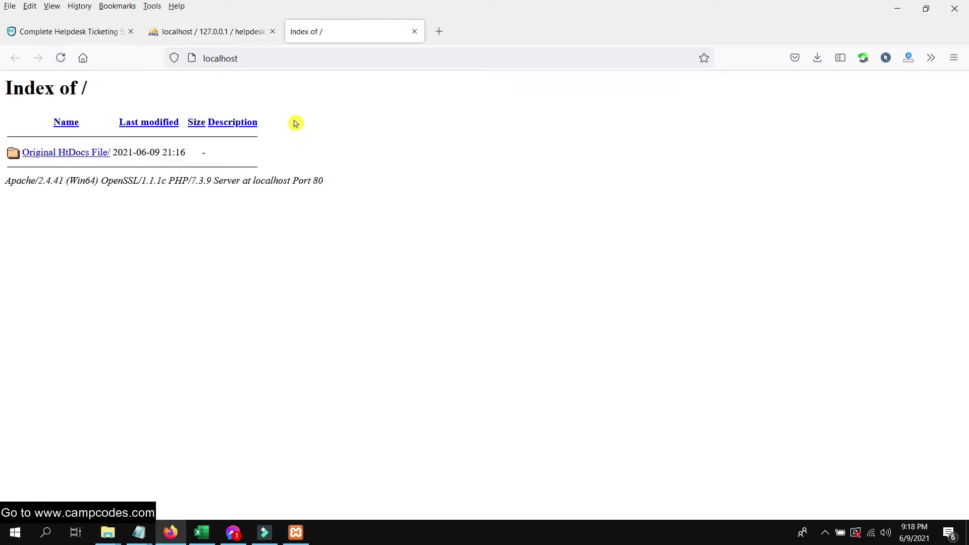
click(245, 59)
right_click(343, 38)
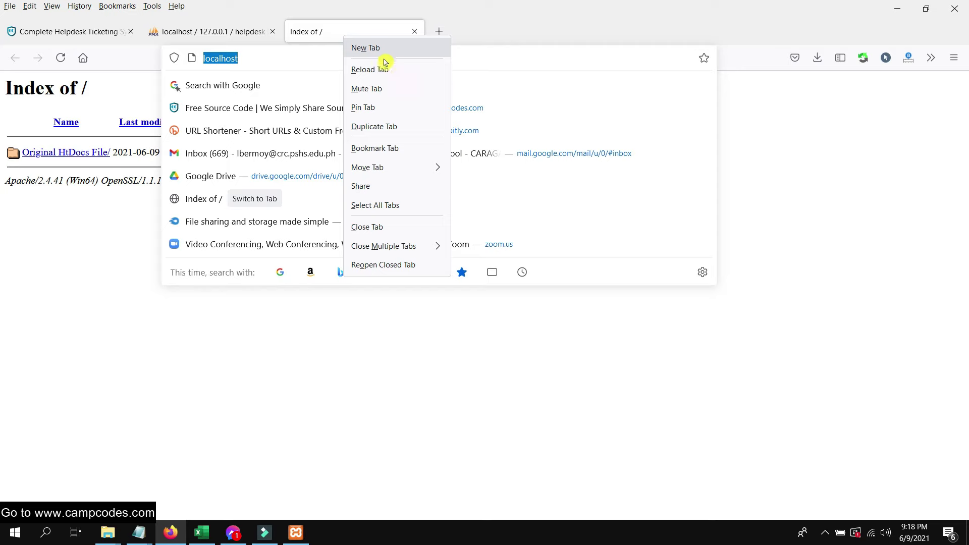
click(371, 69)
click(222, 234)
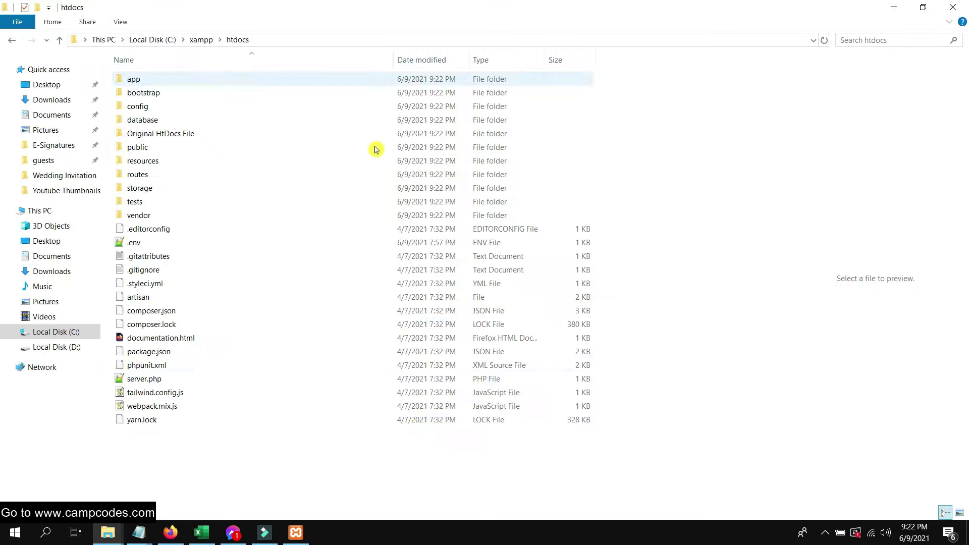
click(296, 533)
click(510, 273)
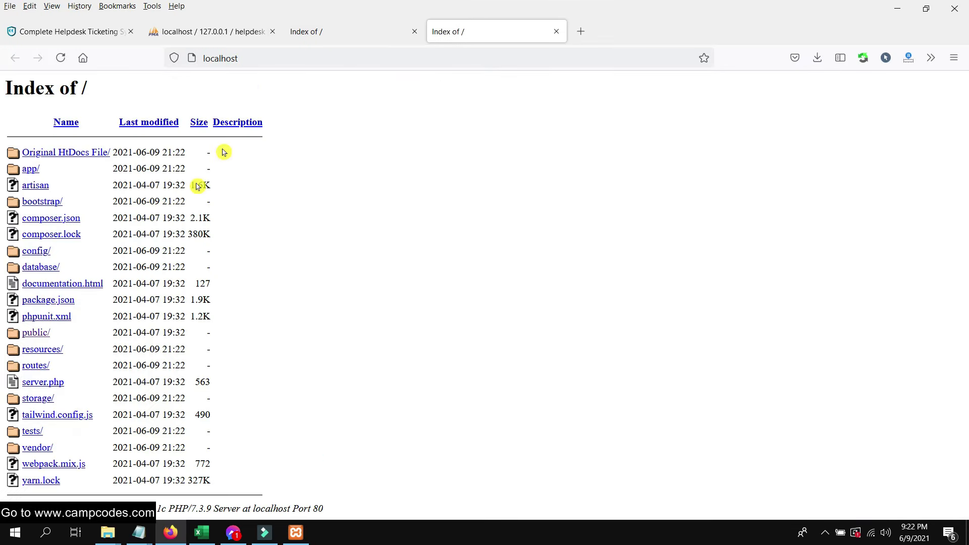
click(414, 32)
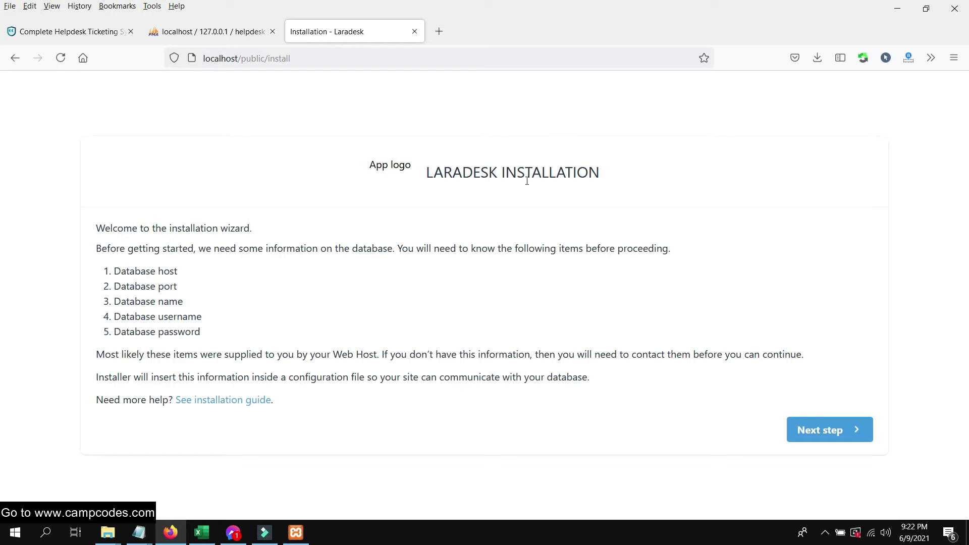
- Advance the Laradesk installer past the welcome, server requirements and folder permissions pages
drag(228, 328, 96, 228)
click(426, 261)
click(825, 430)
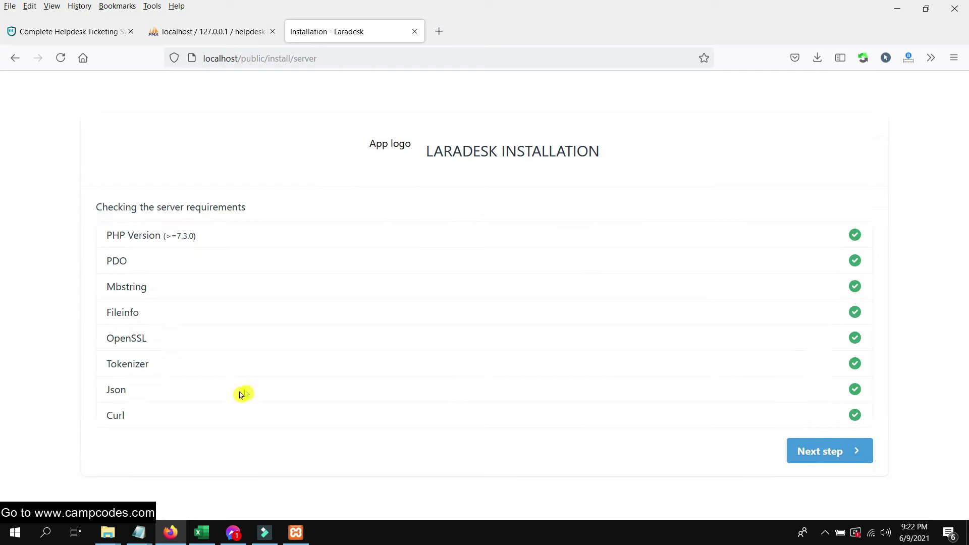
drag(92, 221, 329, 309)
click(431, 401)
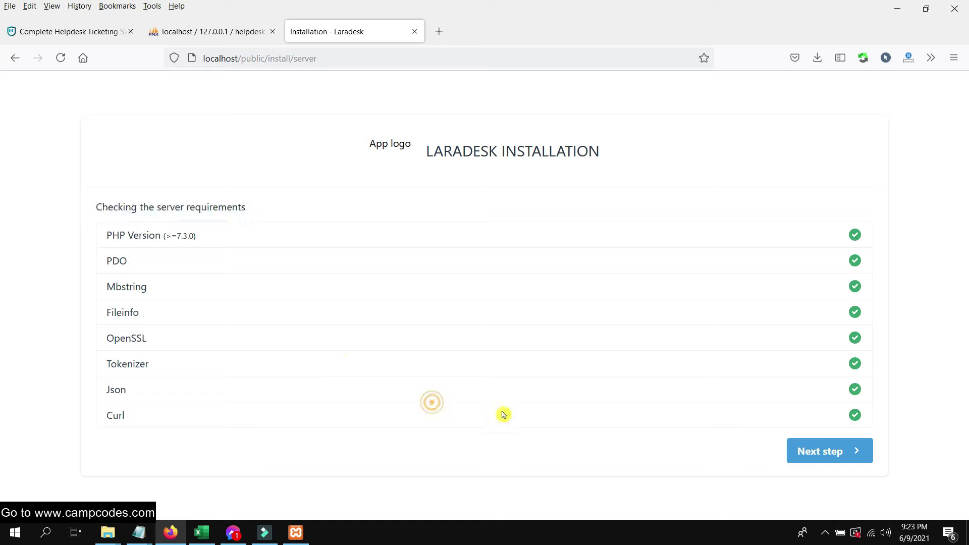
click(813, 456)
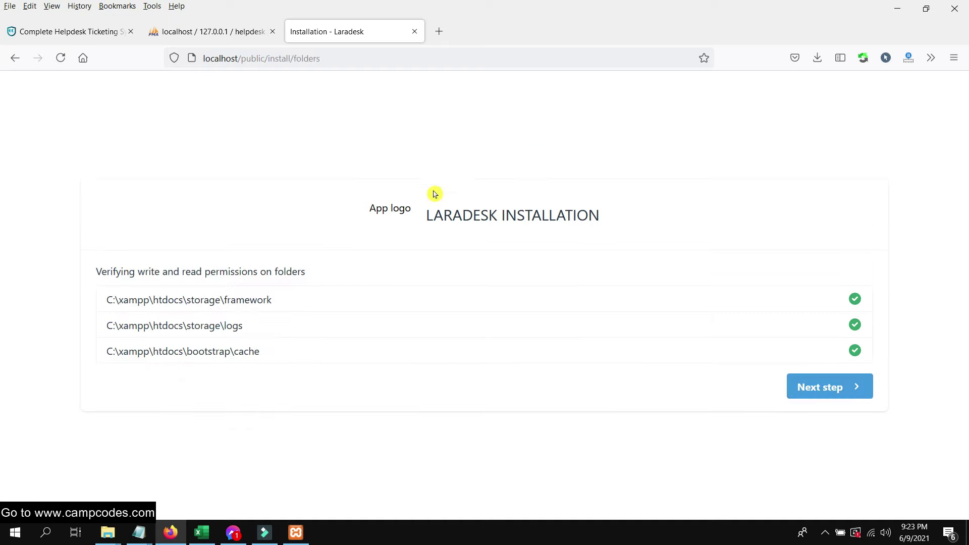
drag(359, 284, 96, 273)
click(457, 382)
click(797, 387)
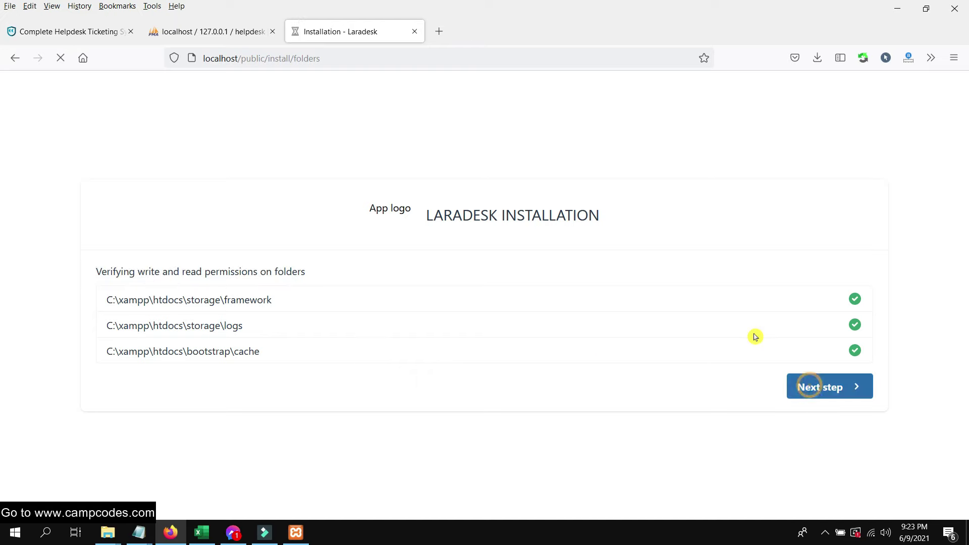
- Enter database name helpdesk, user root and an empty password, then submit the connection details
scroll(398, 211, down, 1)
double_click(177, 293)
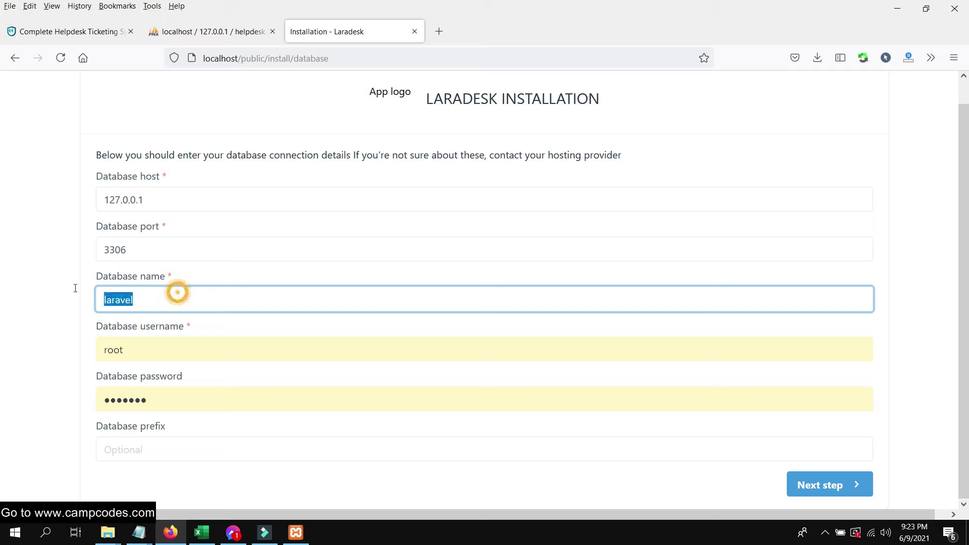
text(help)
click(171, 319)
double_click(154, 350)
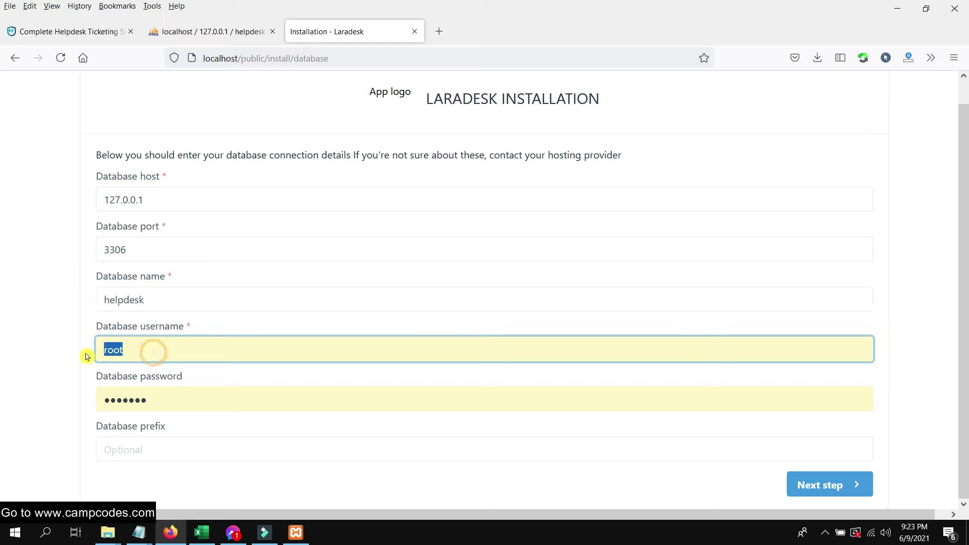
double_click(179, 404)
key(BackSpace)
click(326, 484)
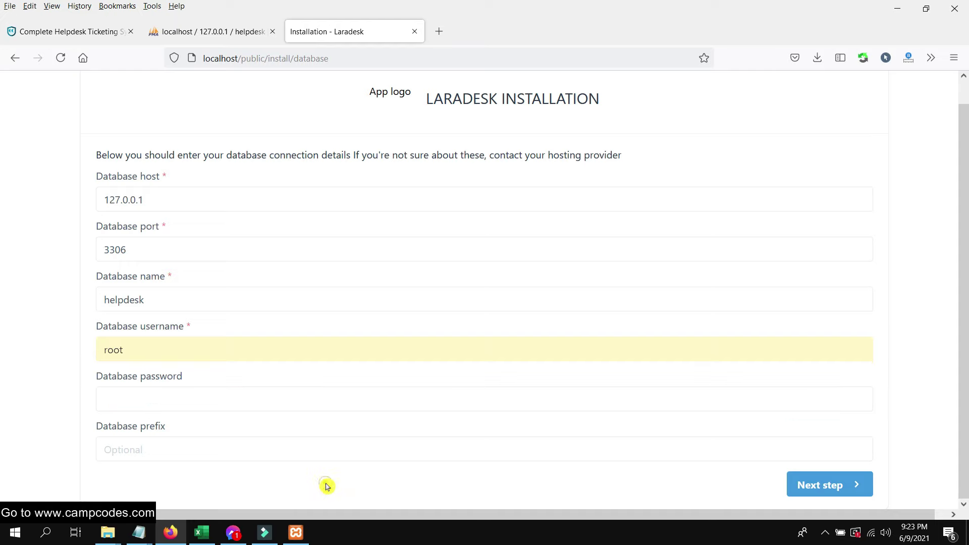
click(831, 488)
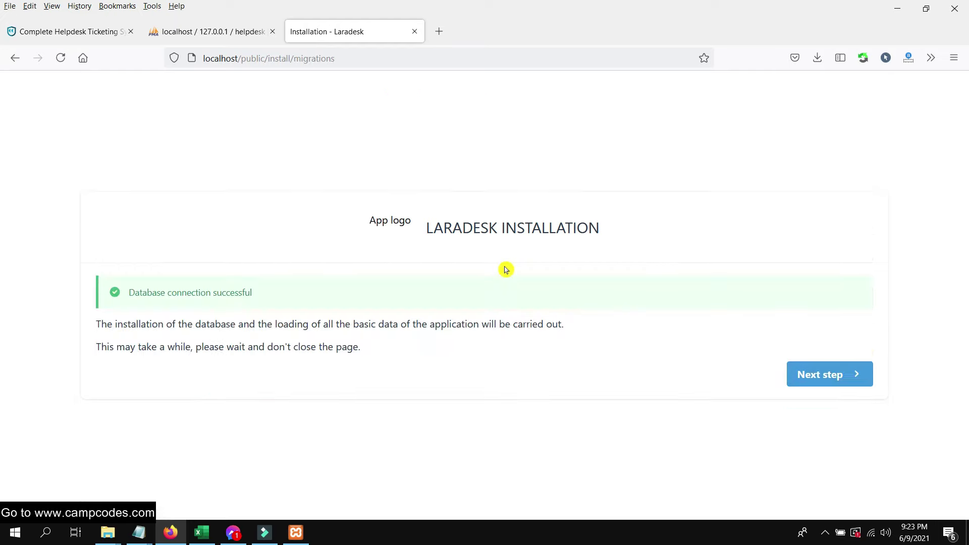
- Run the database migrations and key generation to finish the Laradesk installation
click(804, 371)
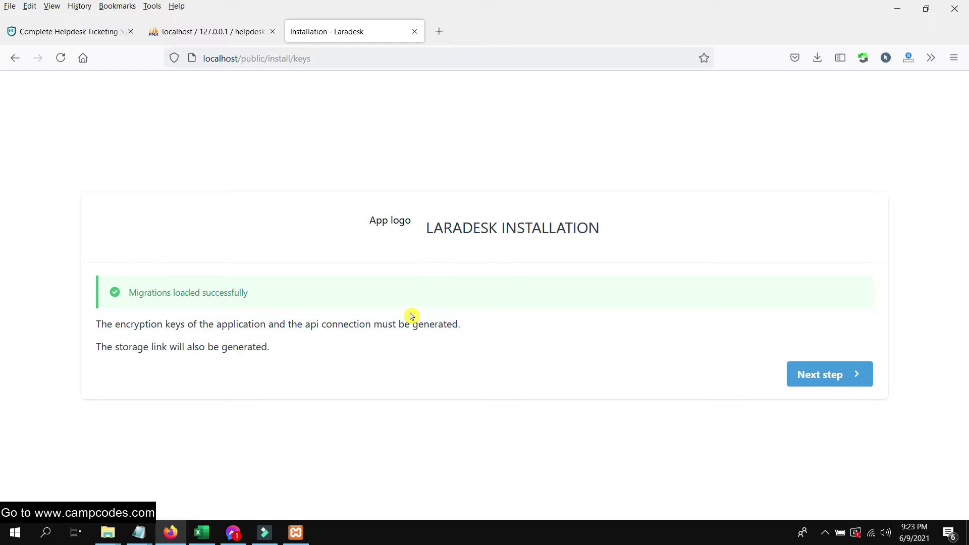
click(833, 374)
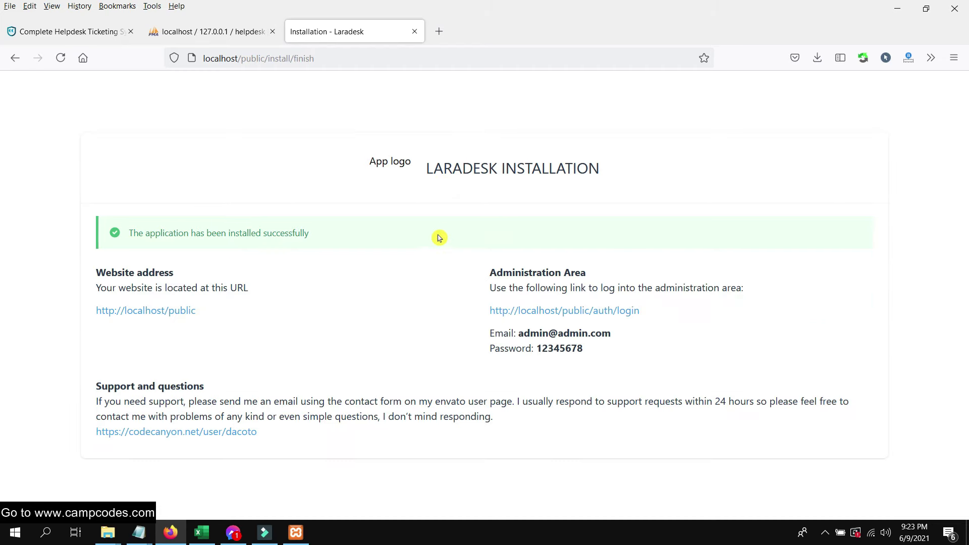
drag(311, 235, 127, 235)
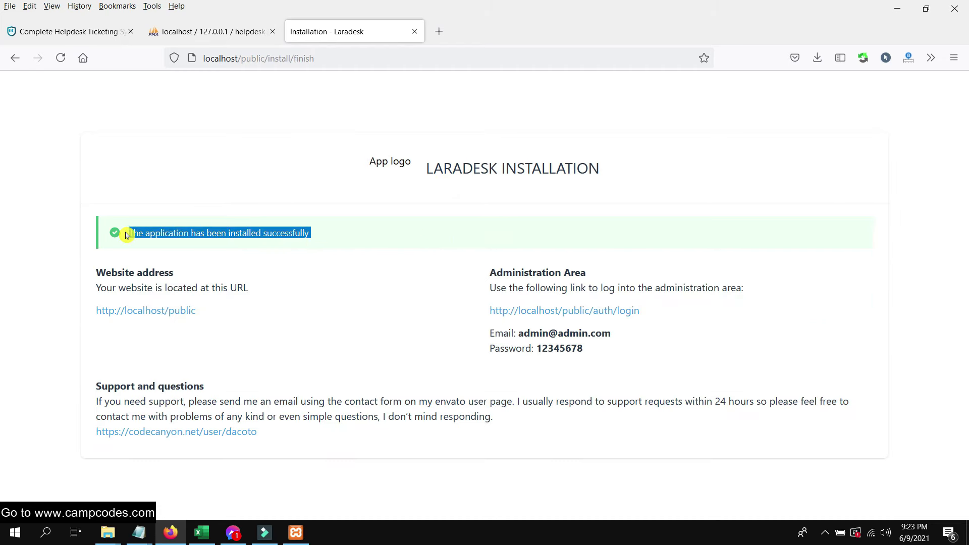
click(311, 366)
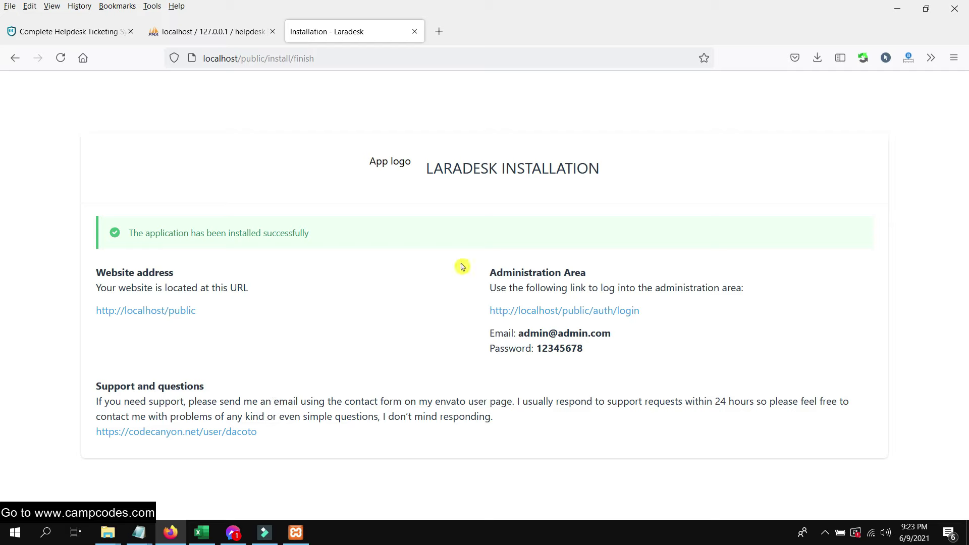
- Review the administration area details and follow the admin login link, reaching a 404 page
drag(494, 268, 688, 288)
click(720, 319)
drag(700, 291, 653, 290)
click(725, 307)
drag(577, 351, 476, 338)
click(595, 309)
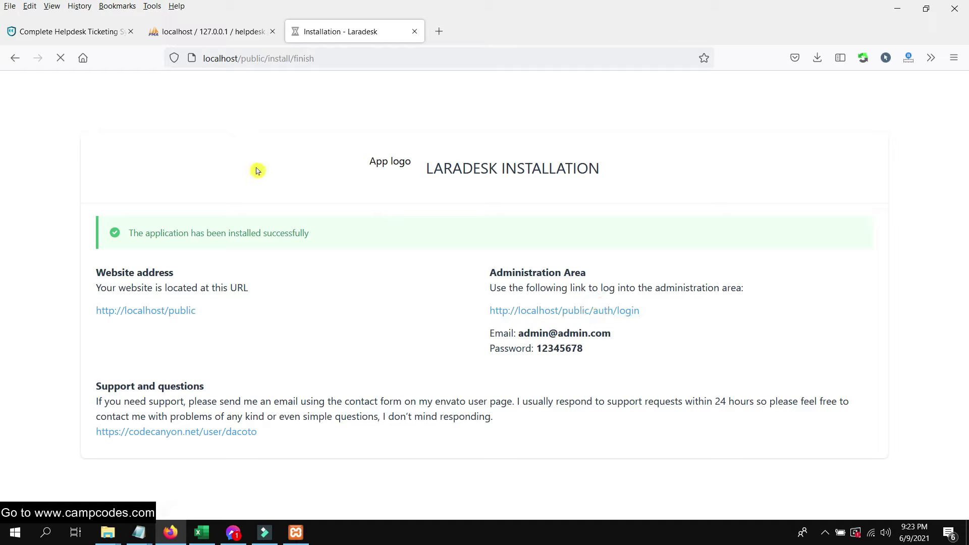
click(849, 95)
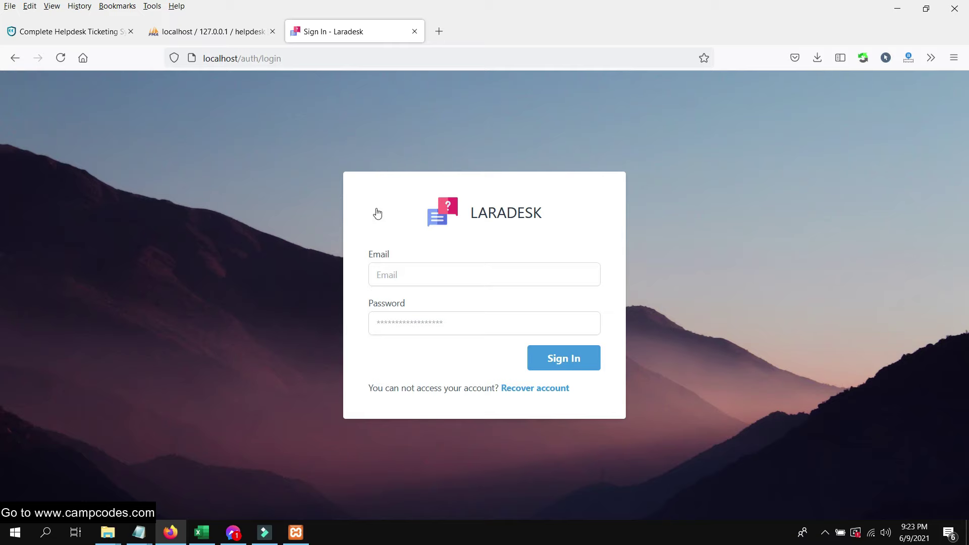
- Copy the demo admin e-mail from the CampCodes page into Laradesk's sign-in Email field
click(363, 195)
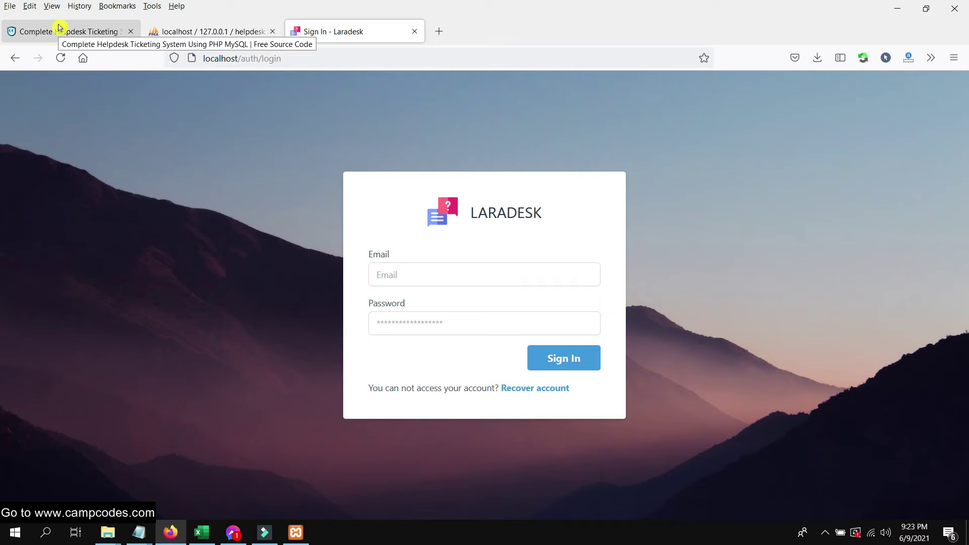
click(458, 267)
click(69, 31)
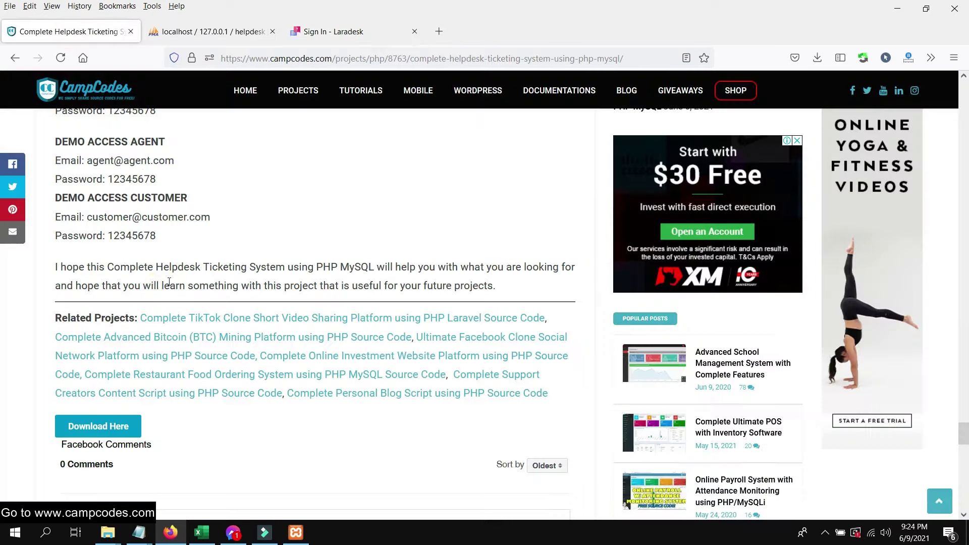
scroll(173, 237, up, 3)
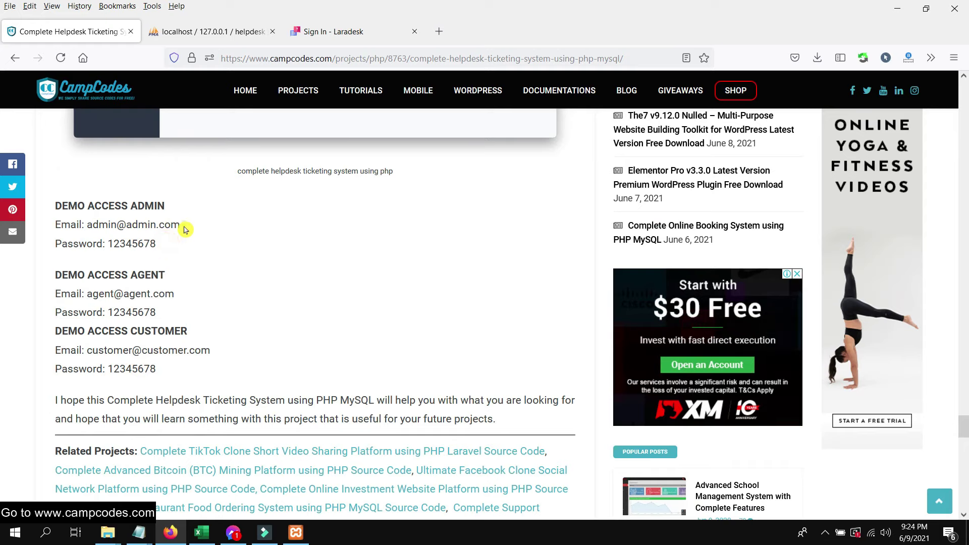
drag(185, 230, 80, 225)
right_click(101, 226)
click(120, 239)
click(330, 31)
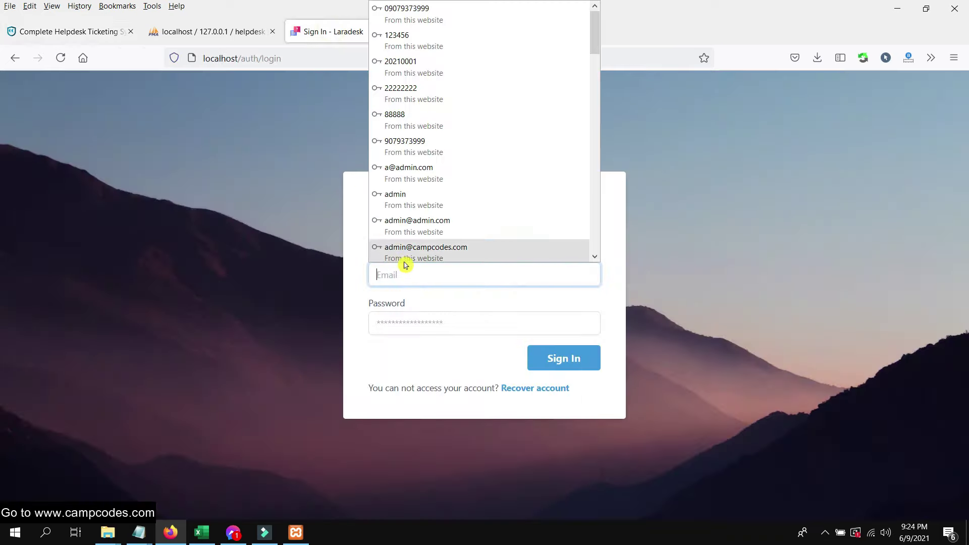
click(401, 273)
right_click(403, 275)
click(433, 404)
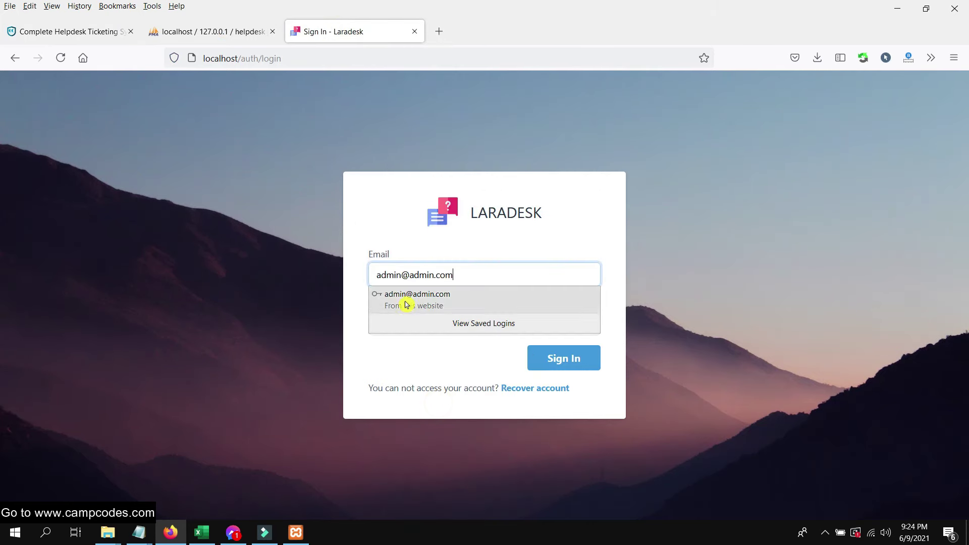
- Copy the demo admin password into the Password field and sign in as administrator
click(394, 317)
click(44, 32)
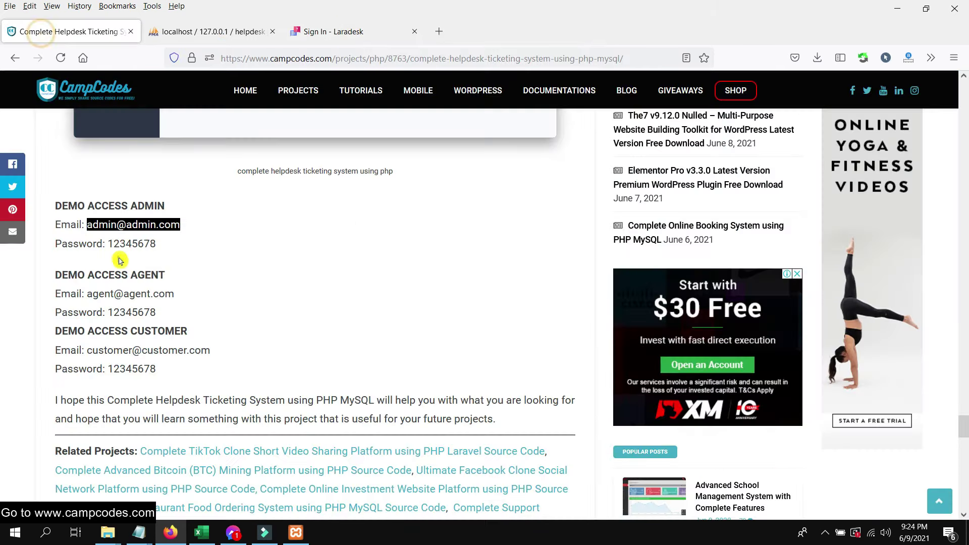
drag(157, 244, 108, 244)
right_click(130, 246)
click(151, 256)
click(378, 33)
click(410, 324)
click(411, 324)
right_click(411, 325)
click(458, 236)
click(534, 356)
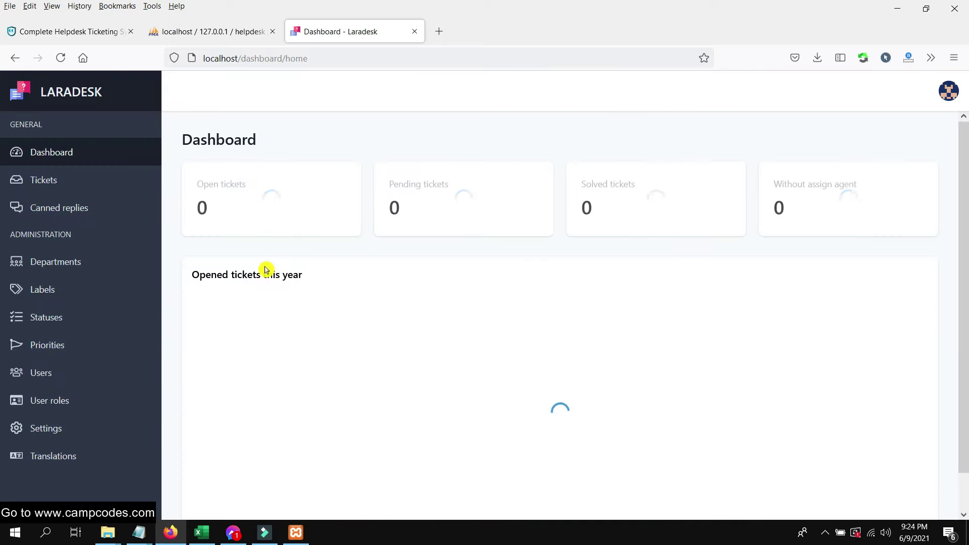
- Review the dashboard's zero ticket counts, then start an application search
scroll(333, 237, down, 1)
scroll(335, 241, up, 1)
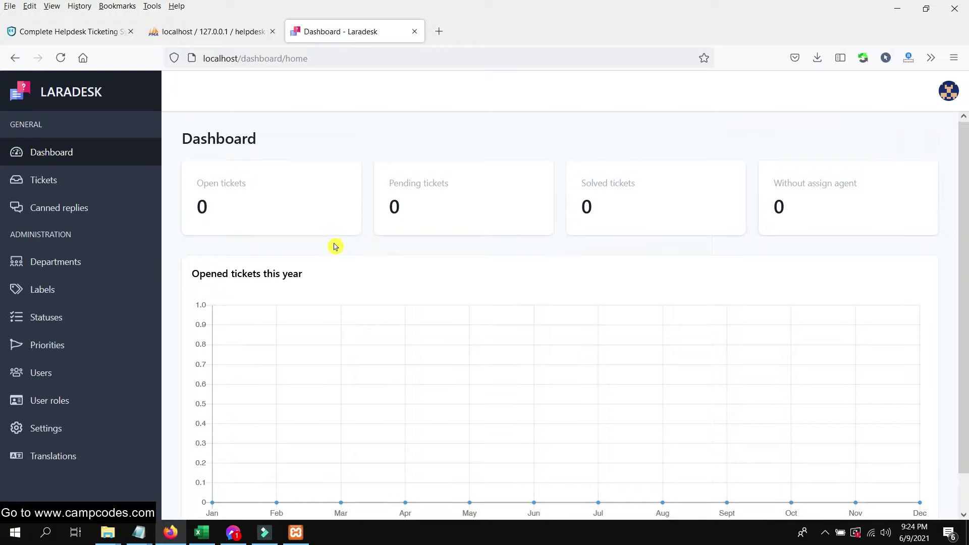
scroll(336, 240, down, 1)
scroll(323, 273, up, 1)
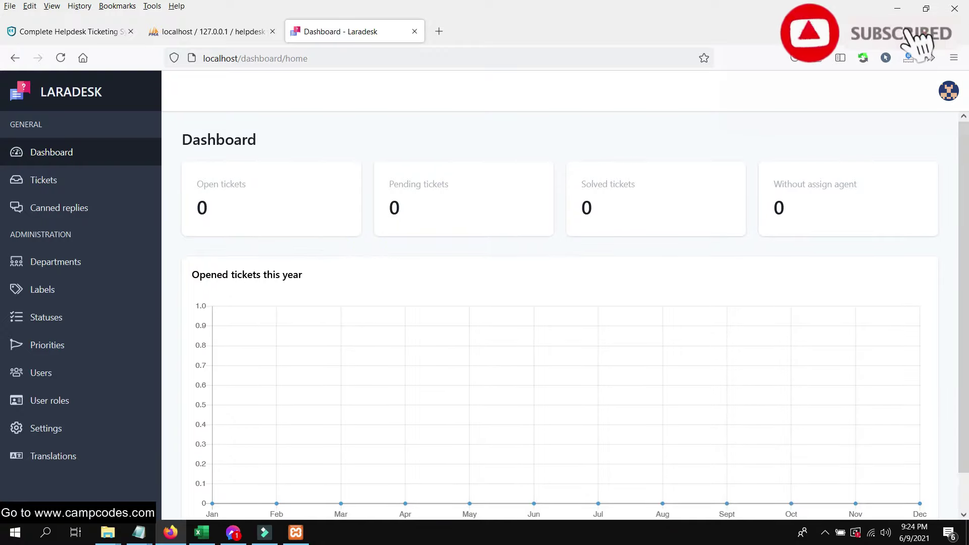
click(47, 529)
- Search for and launch Google Chrome
text(xam)
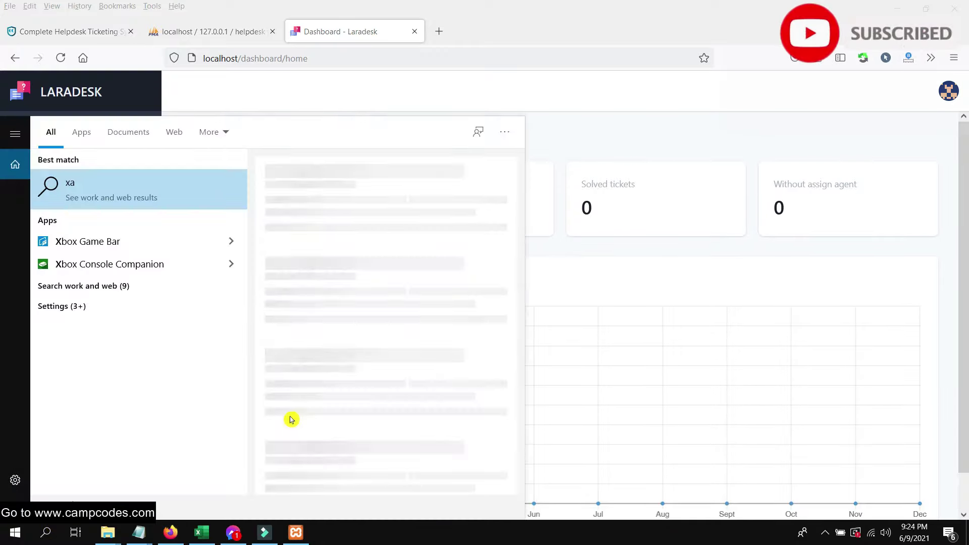
key(BackSpace)
key(BackSpace)
key(BackSpace)
text(chrome)
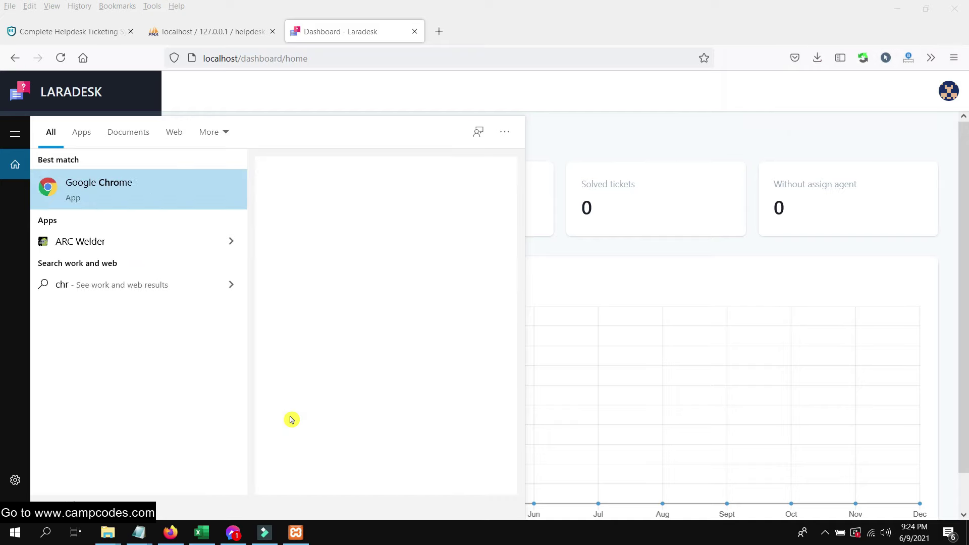
click(125, 190)
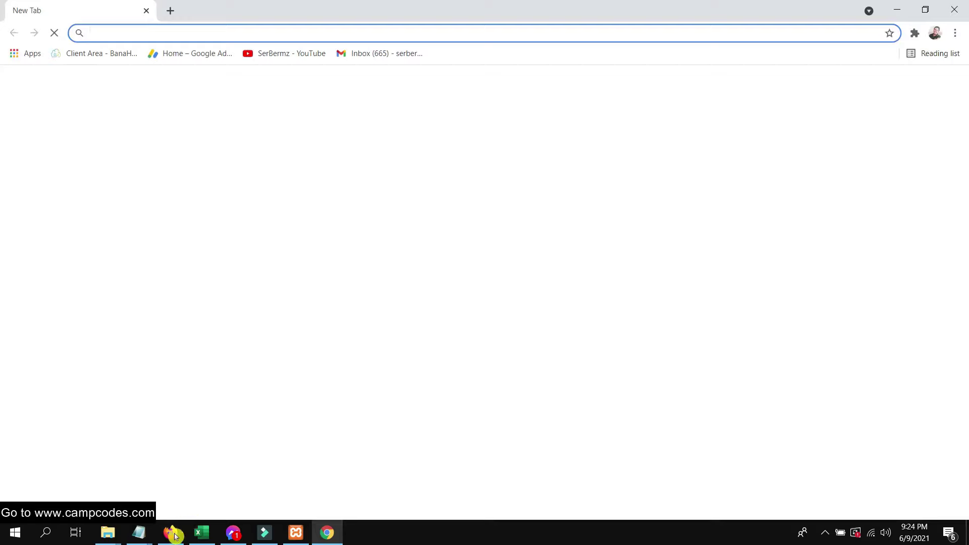
- Load localhost in Chrome, go through public/ to the Laradesk sign-in page, then return to Firefox
click(186, 29)
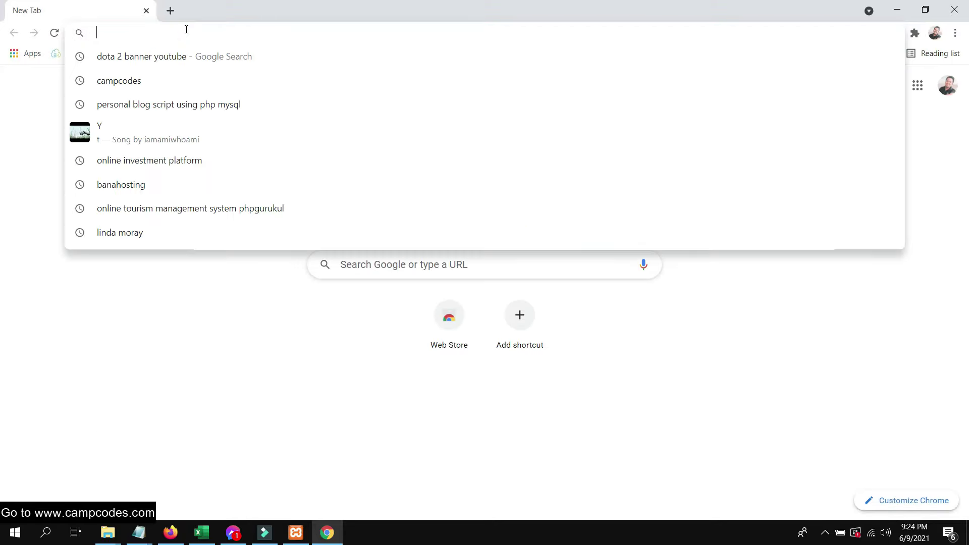
text(local)
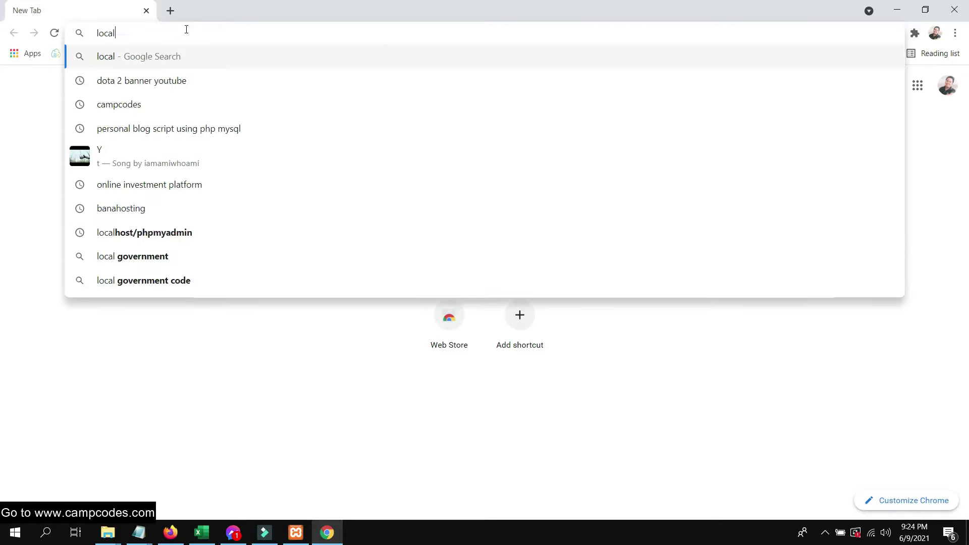
text(hos)
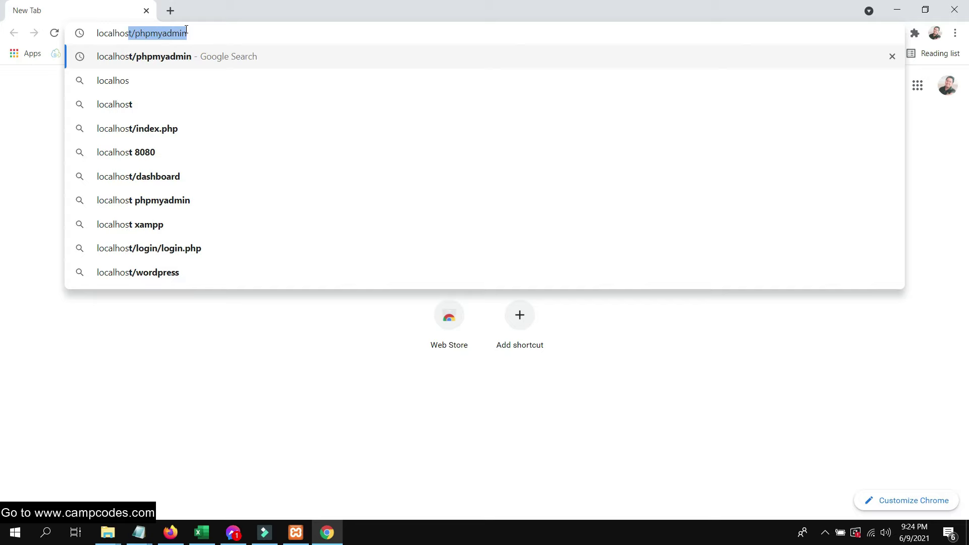
text(t')
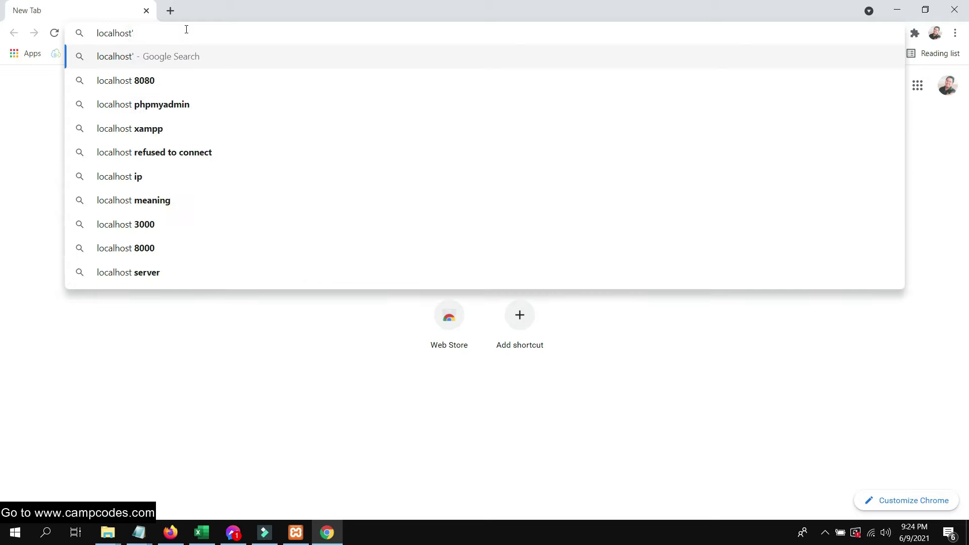
key(BackSpace)
key(Return)
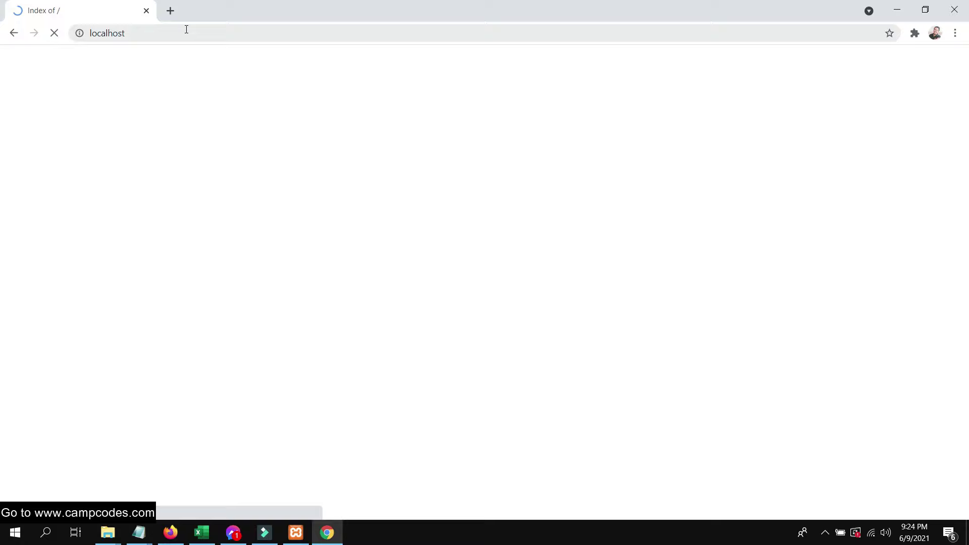
click(38, 307)
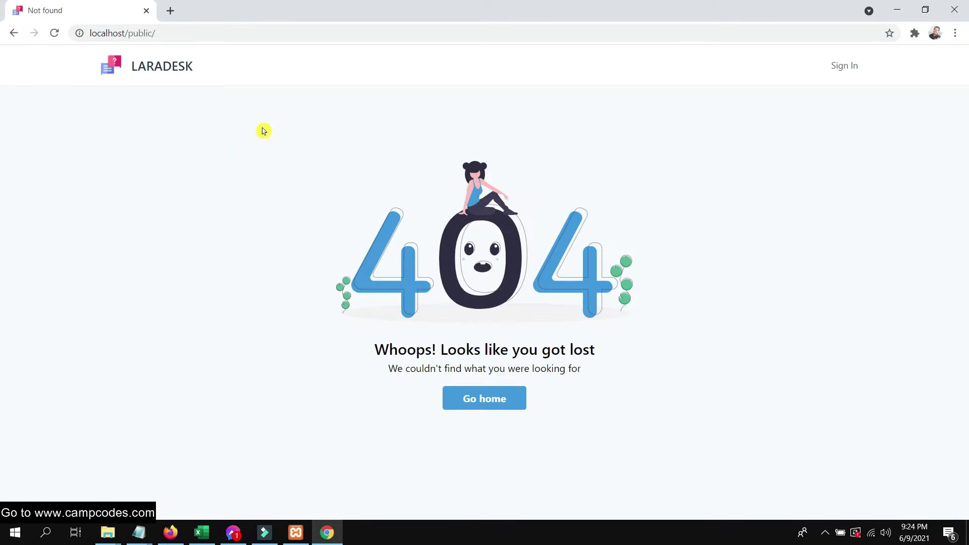
click(850, 76)
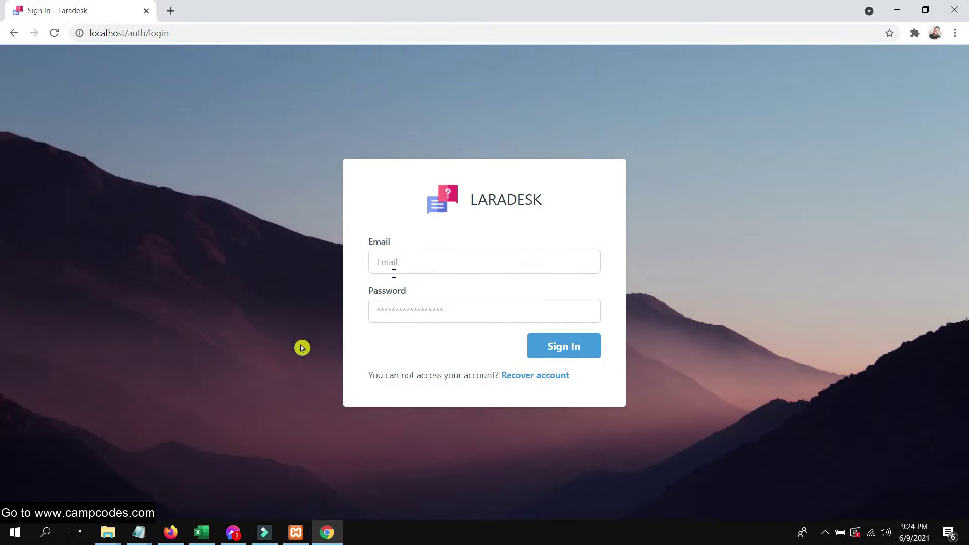
click(167, 532)
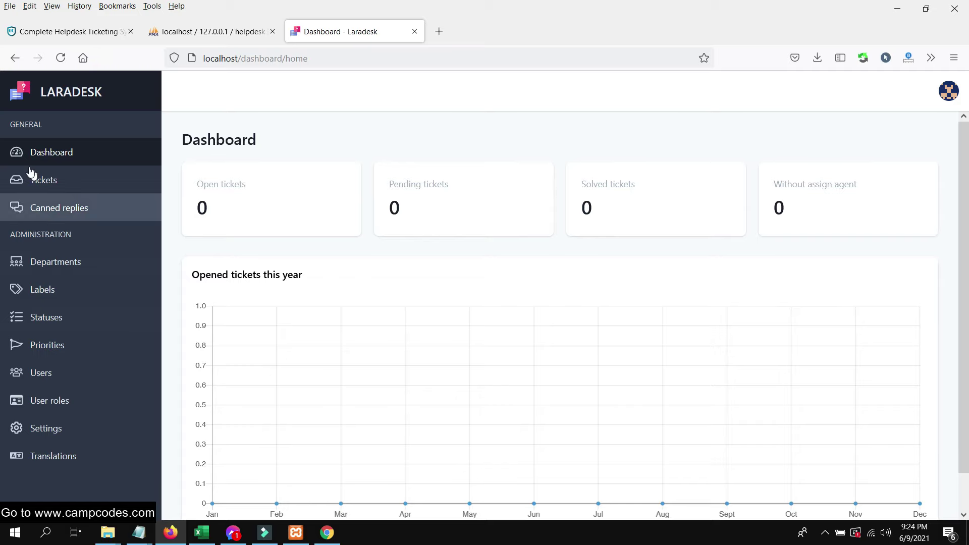
double_click(231, 209)
triple_click(457, 219)
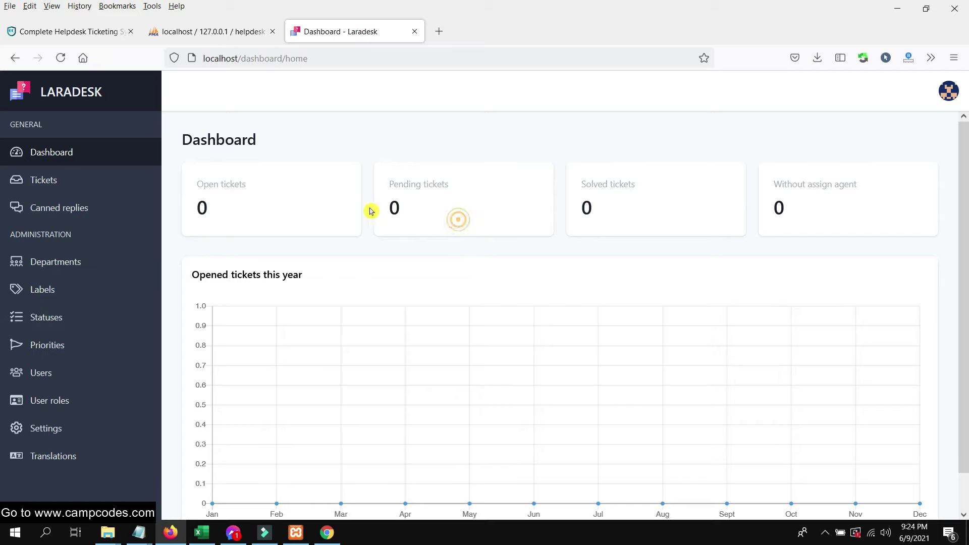
click(686, 225)
click(60, 180)
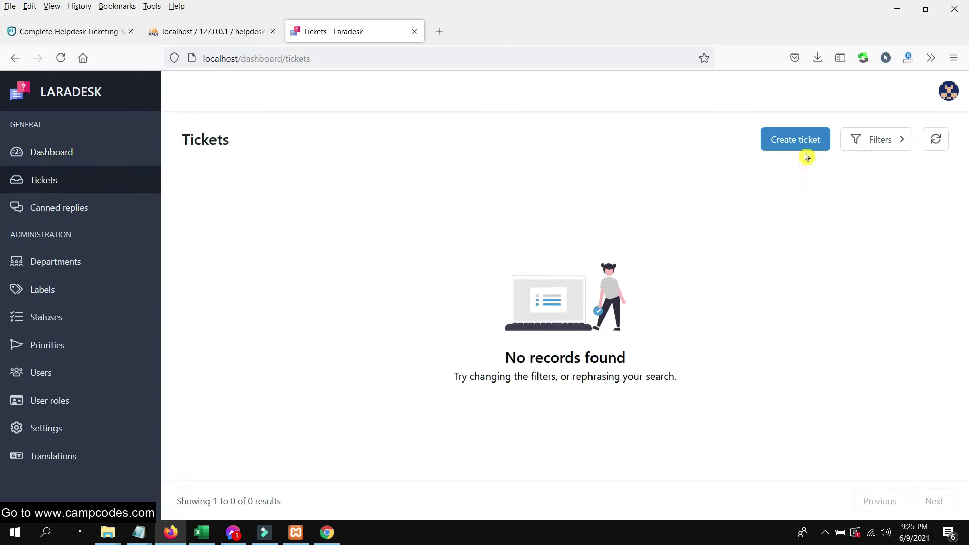
click(78, 204)
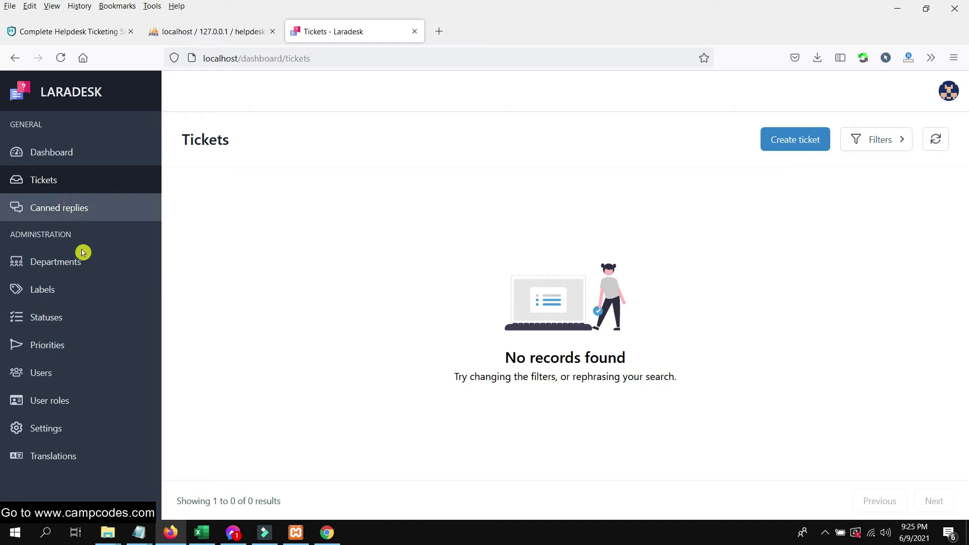
scroll(497, 273, down, 1)
scroll(496, 272, up, 1)
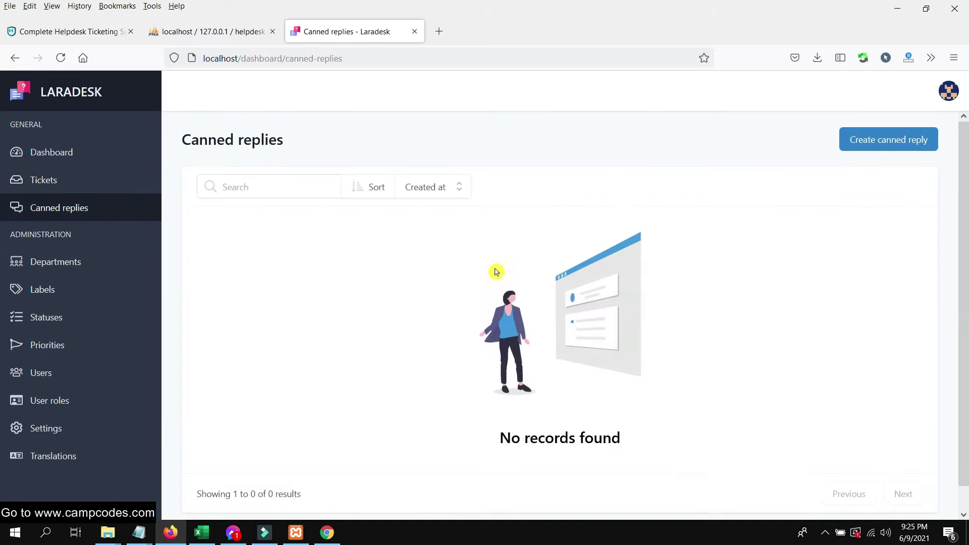
click(97, 253)
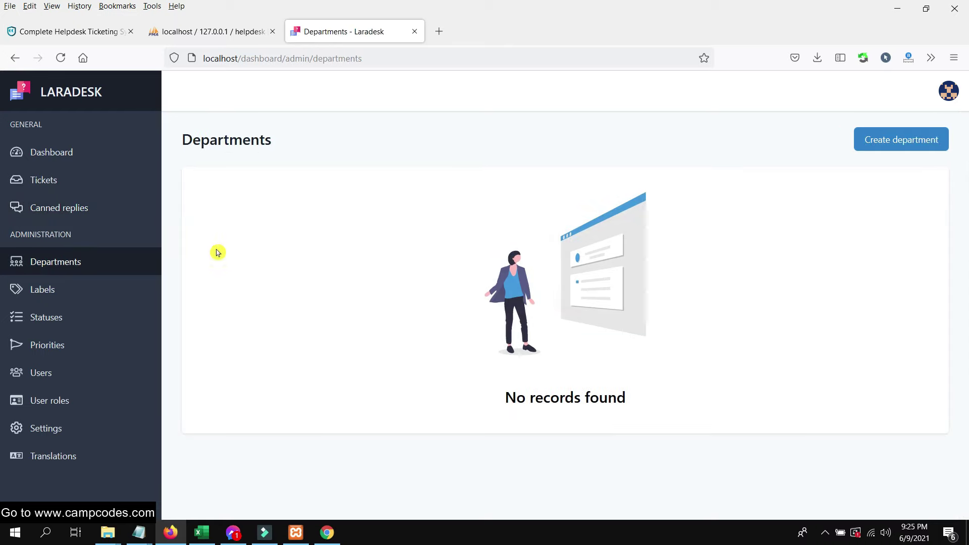
click(39, 287)
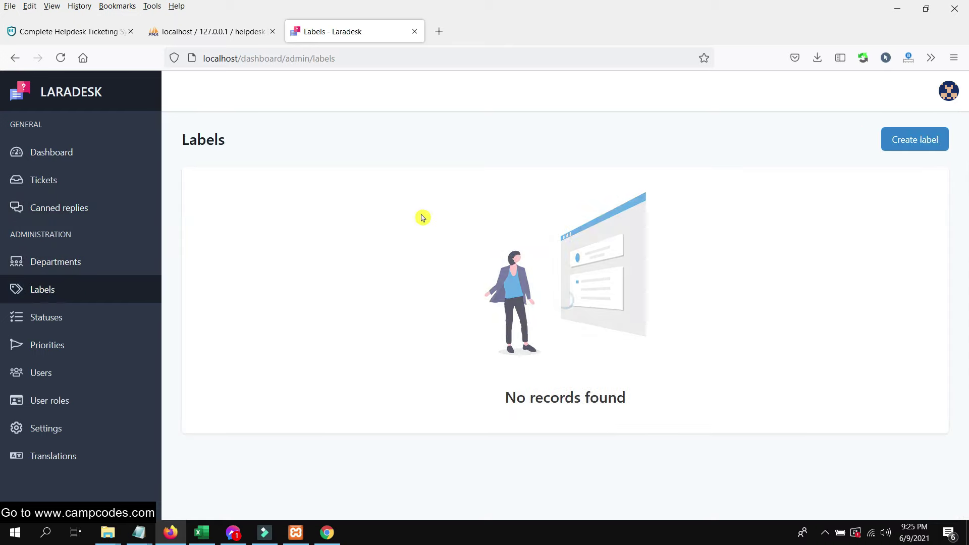
click(97, 324)
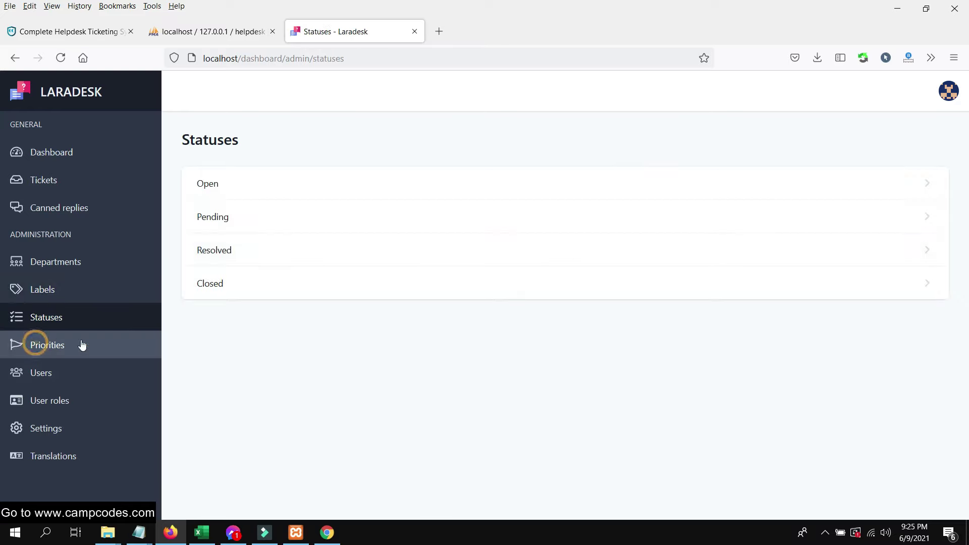
click(71, 373)
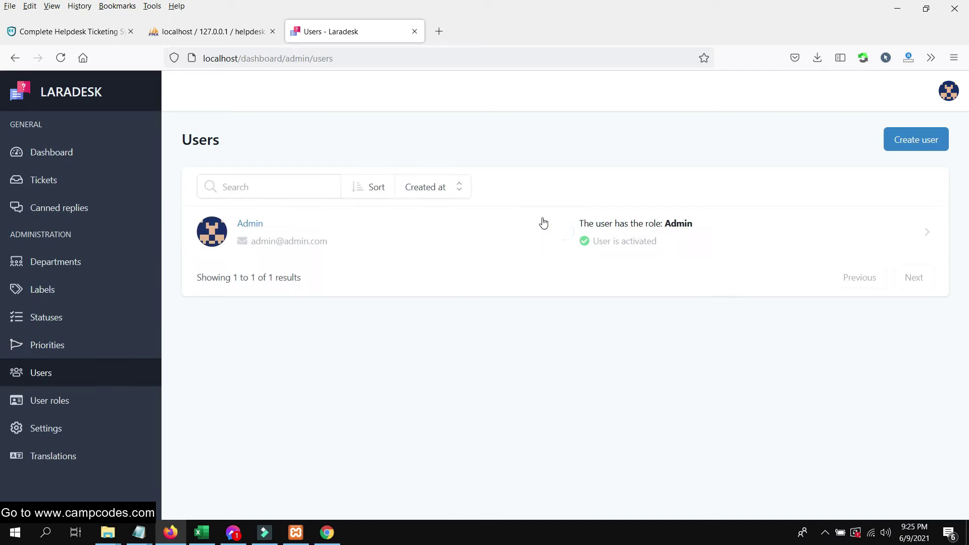
click(25, 426)
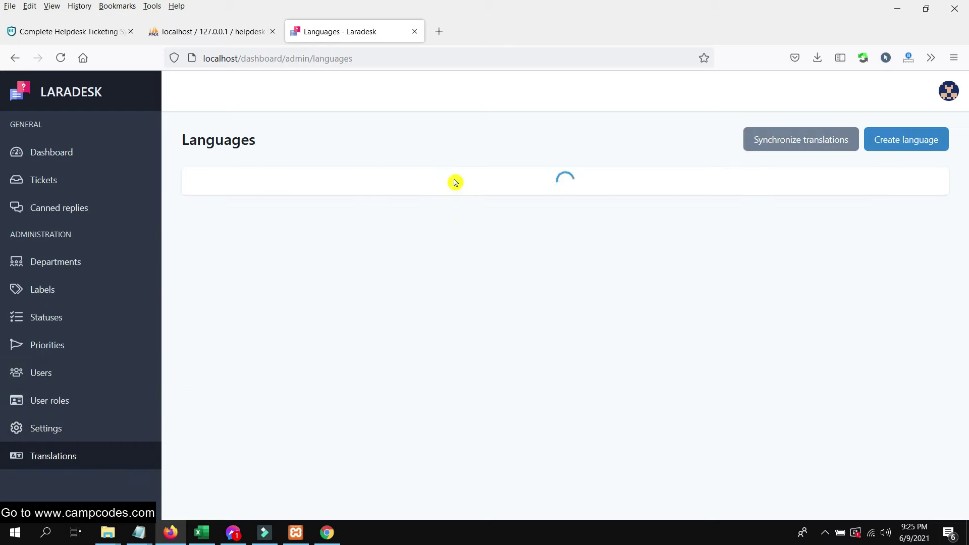
drag(390, 231, 201, 214)
click(379, 238)
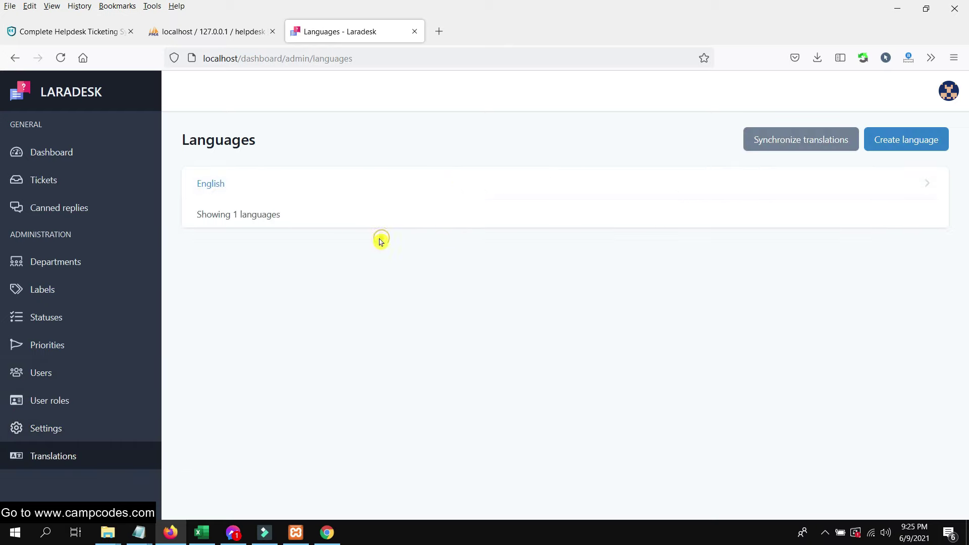
click(42, 158)
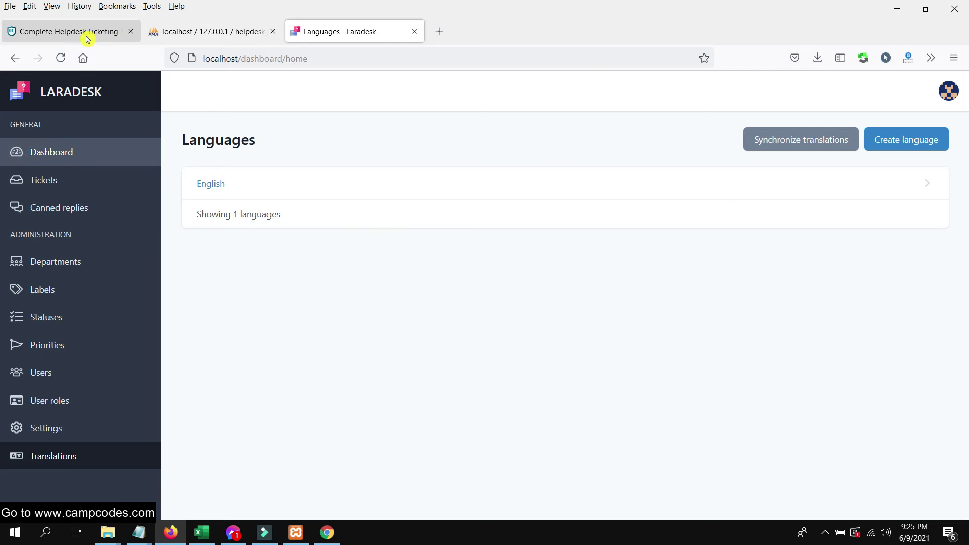
click(121, 32)
- Paste the demo customer's e-mail into Chrome's Laradesk sign-in form and submit it
drag(228, 217, 92, 217)
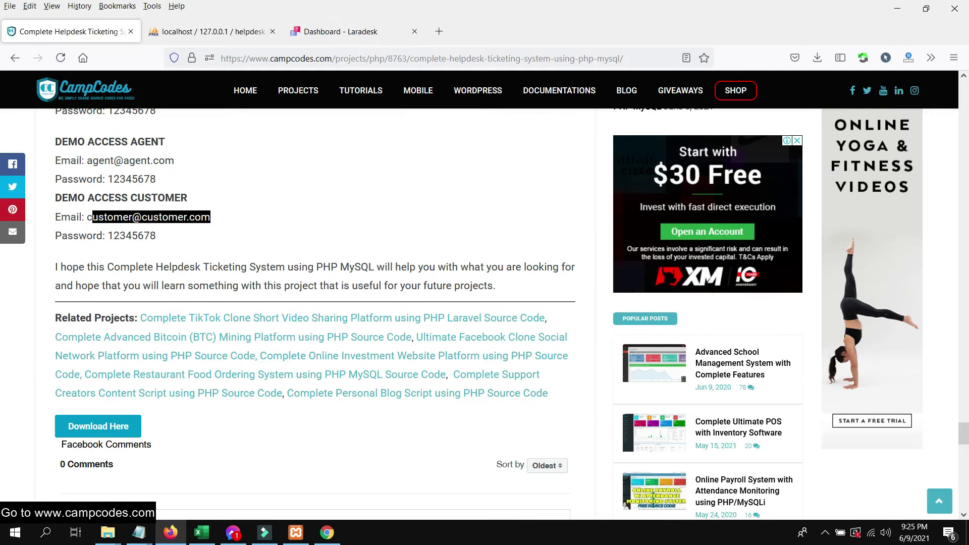
right_click(129, 217)
click(168, 226)
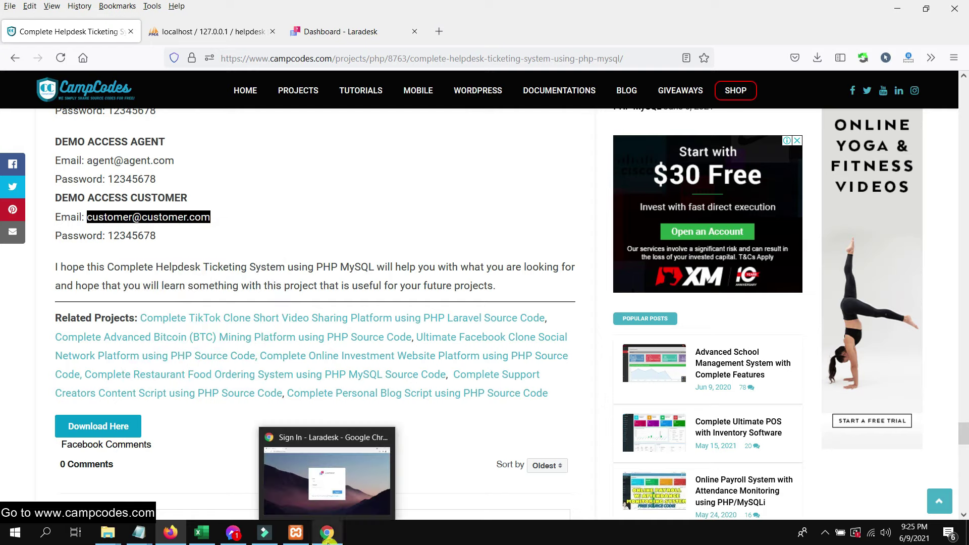
drag(327, 533, 197, 540)
click(198, 536)
click(426, 261)
right_click(427, 262)
click(459, 361)
click(426, 309)
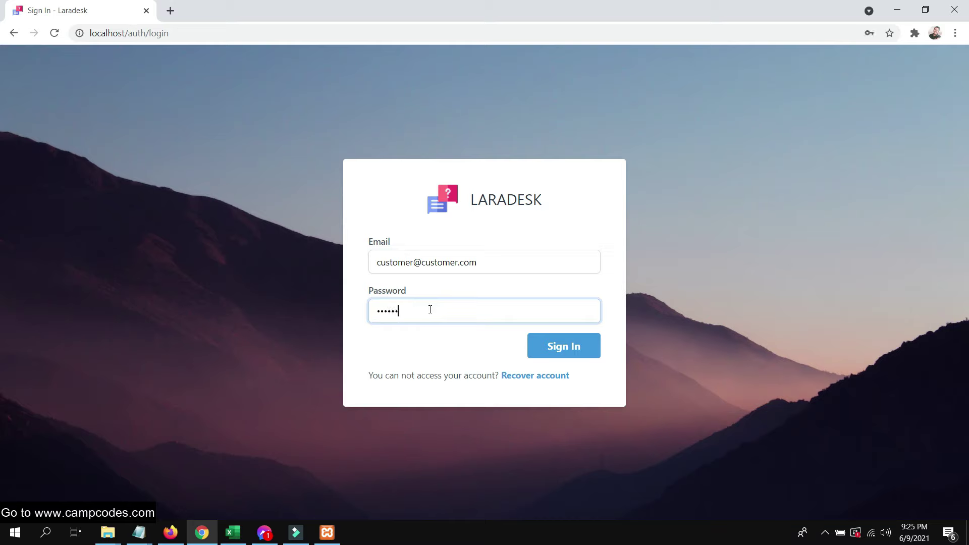
click(588, 348)
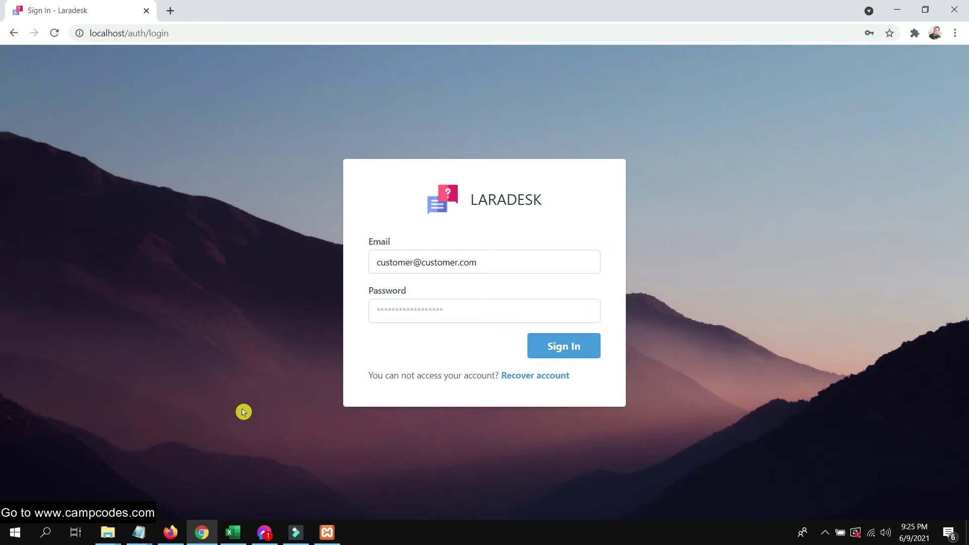
- Return to Firefox and move from the phpMyAdmin helpdesk tab to the Laradesk dashboard tab
click(168, 537)
scroll(184, 295, up, 3)
click(206, 32)
click(309, 32)
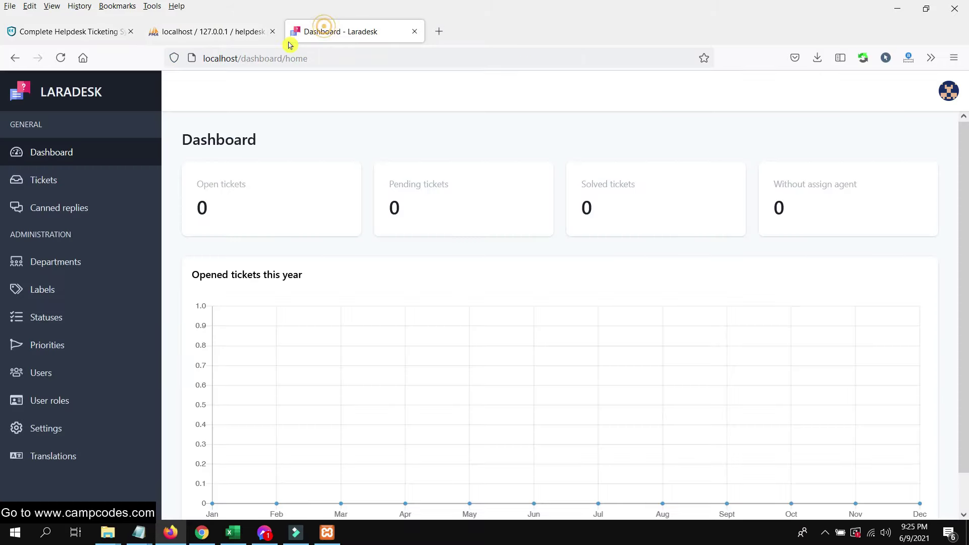
- Start a new user role from the User roles page
click(54, 430)
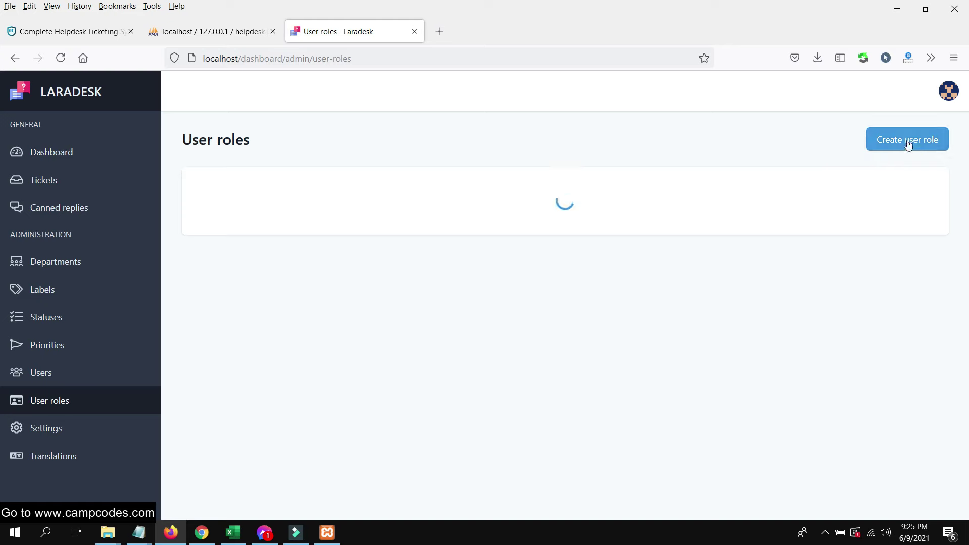
click(907, 139)
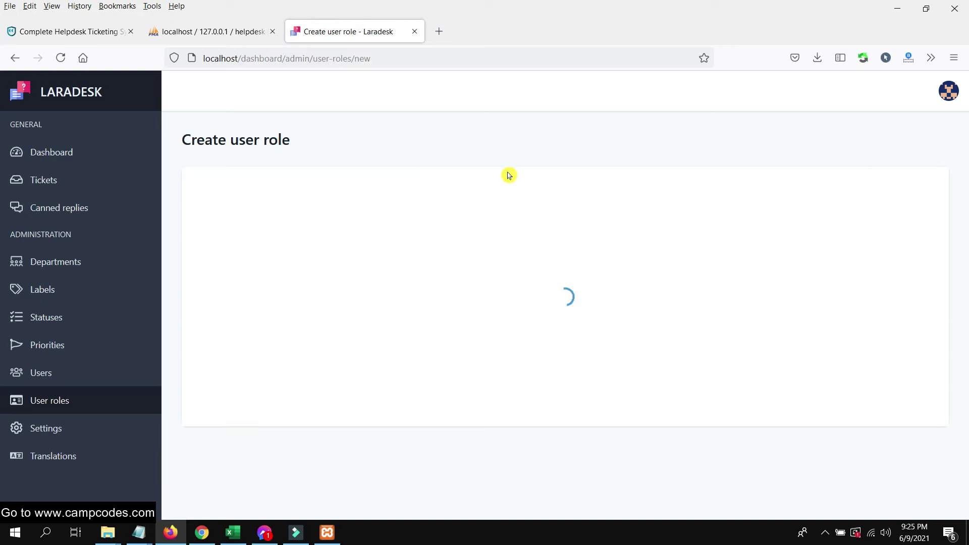
scroll(514, 210, down, 1)
scroll(517, 208, up, 1)
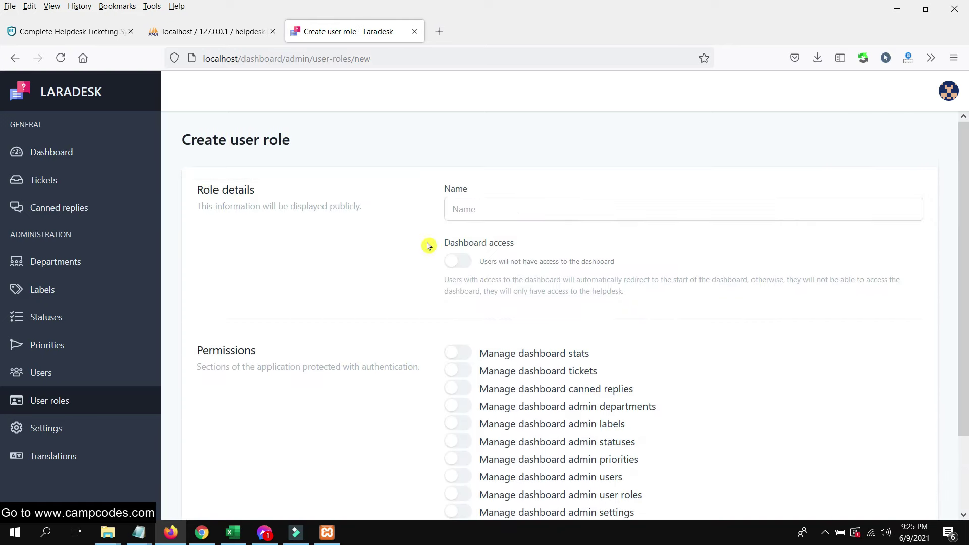
scroll(424, 245, down, 3)
scroll(408, 252, up, 3)
- Focus the role Name field, look over the form, then switch to the phpMyAdmin helpdesk tab
click(554, 207)
scroll(354, 271, down, 3)
scroll(657, 282, up, 3)
scroll(651, 283, down, 3)
scroll(684, 282, up, 3)
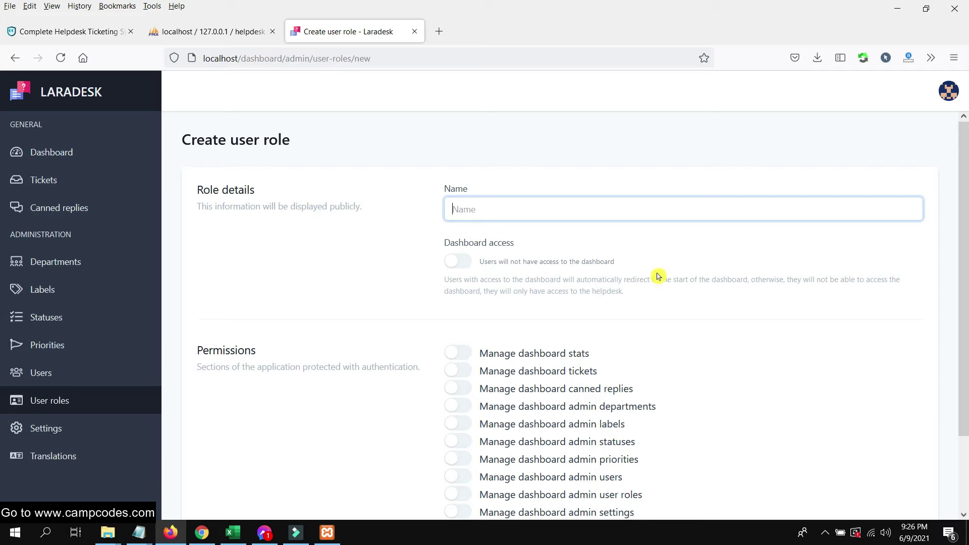
scroll(654, 276, down, 3)
scroll(419, 265, up, 3)
click(195, 31)
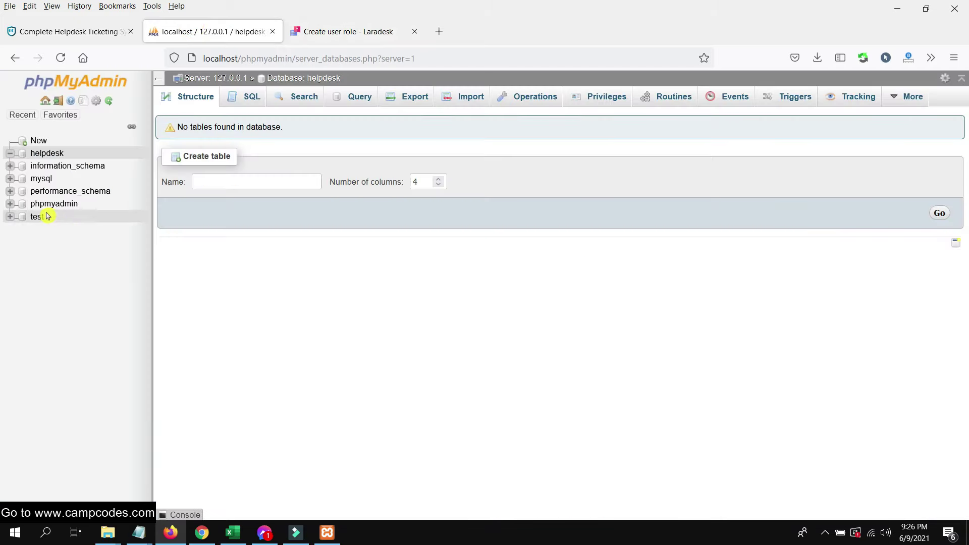
- Browse the helpdesk user_roles table in phpMyAdmin to read its three role names
click(44, 157)
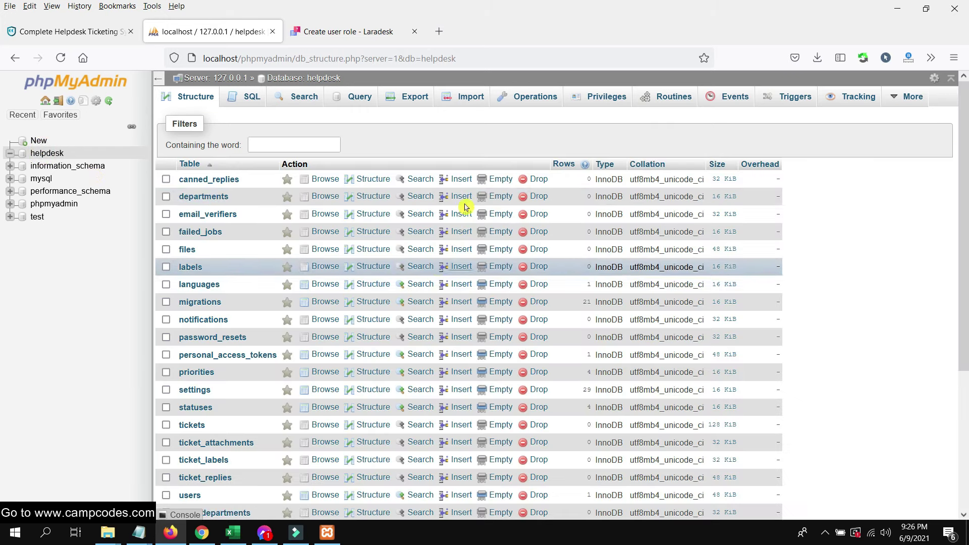
scroll(435, 274, down, 4)
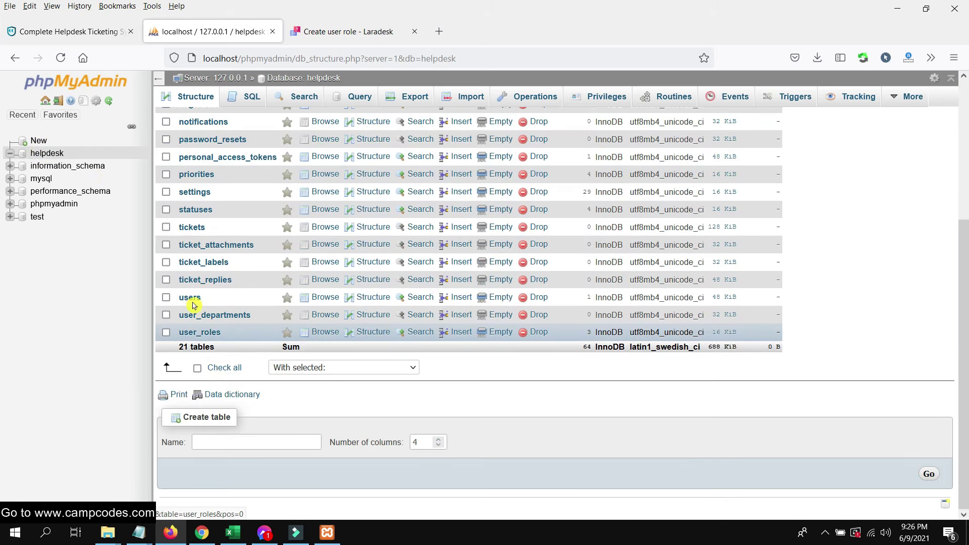
click(197, 332)
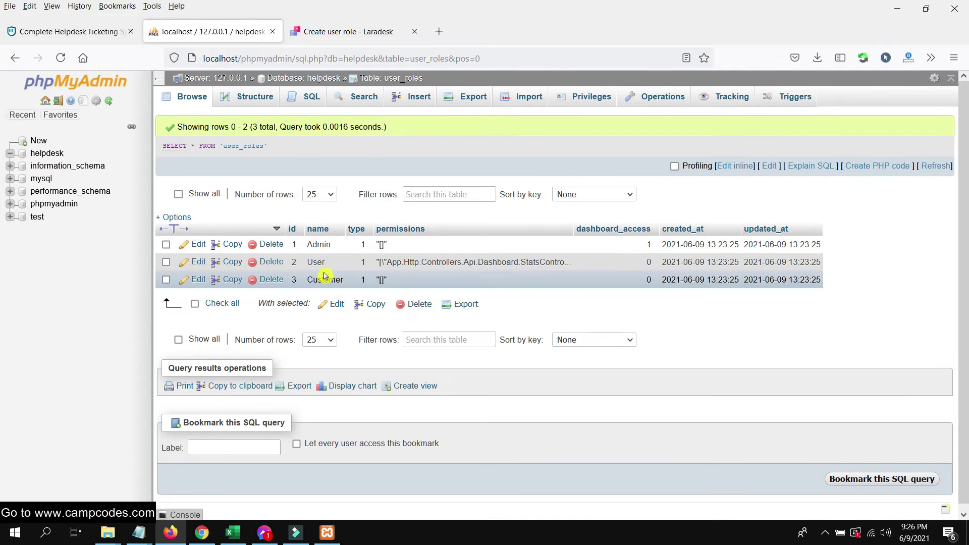
drag(352, 287, 314, 278)
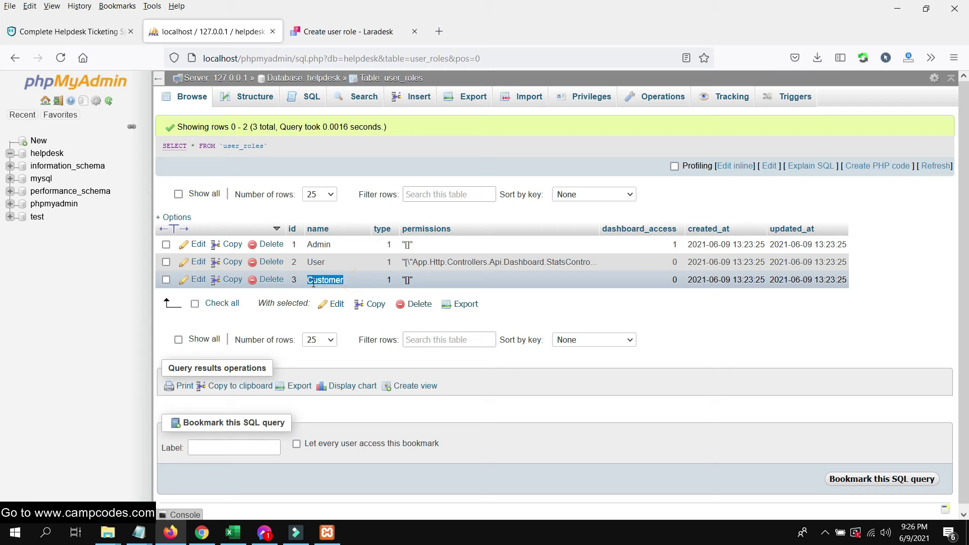
click(79, 405)
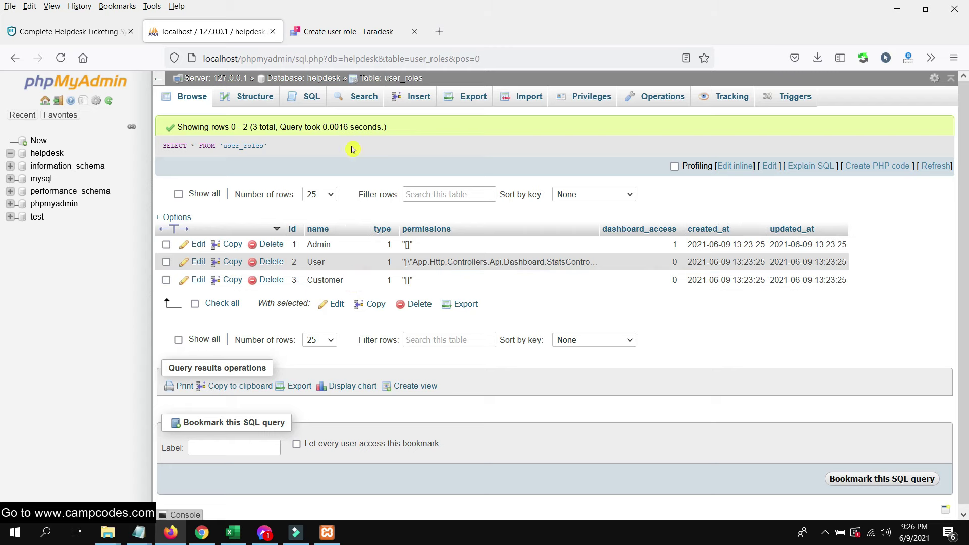
- Browse the helpdesk users table showing the single admin user, then return to Laradesk
click(333, 30)
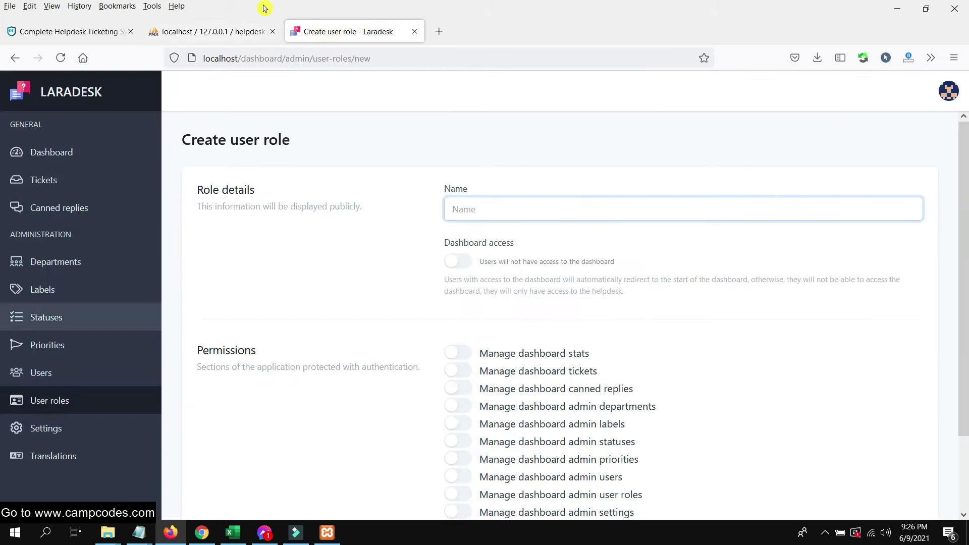
click(222, 30)
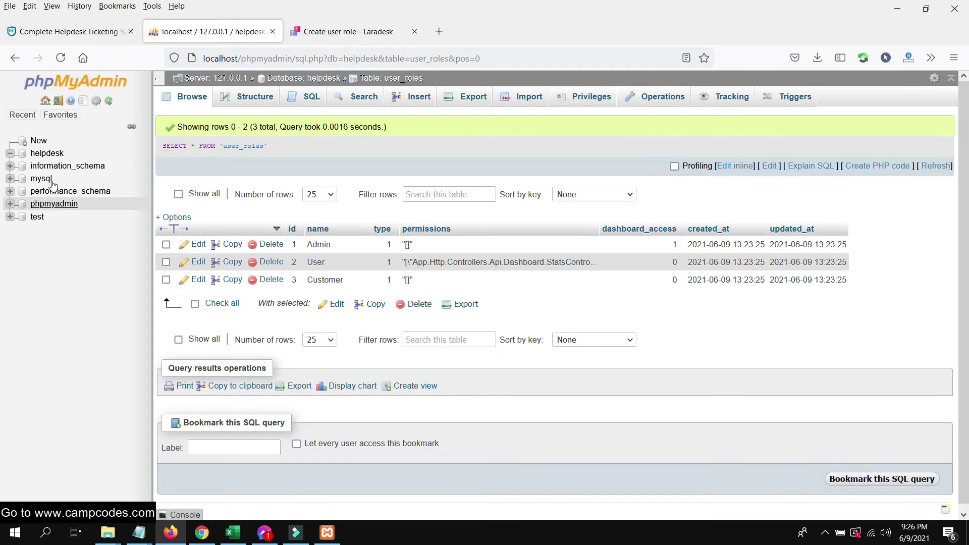
click(46, 153)
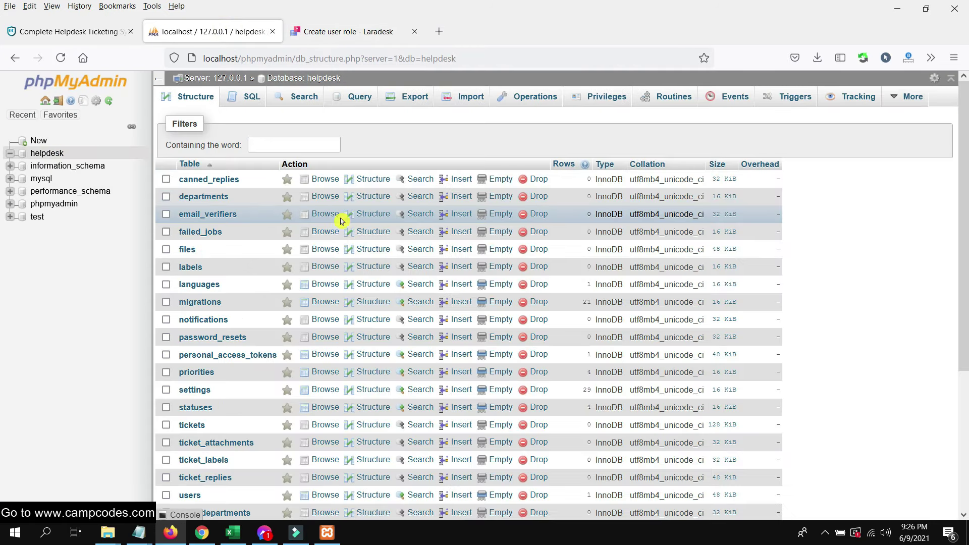
scroll(346, 283, down, 4)
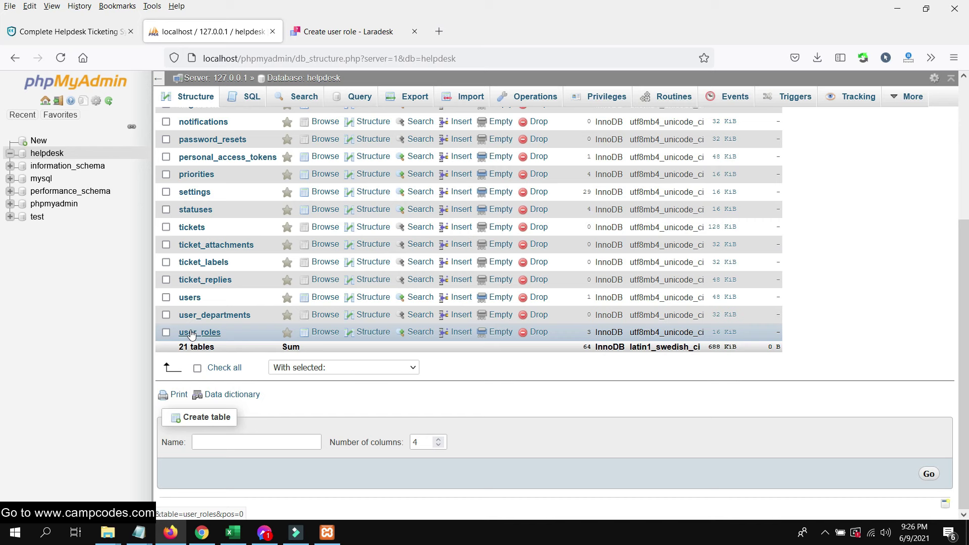
click(190, 297)
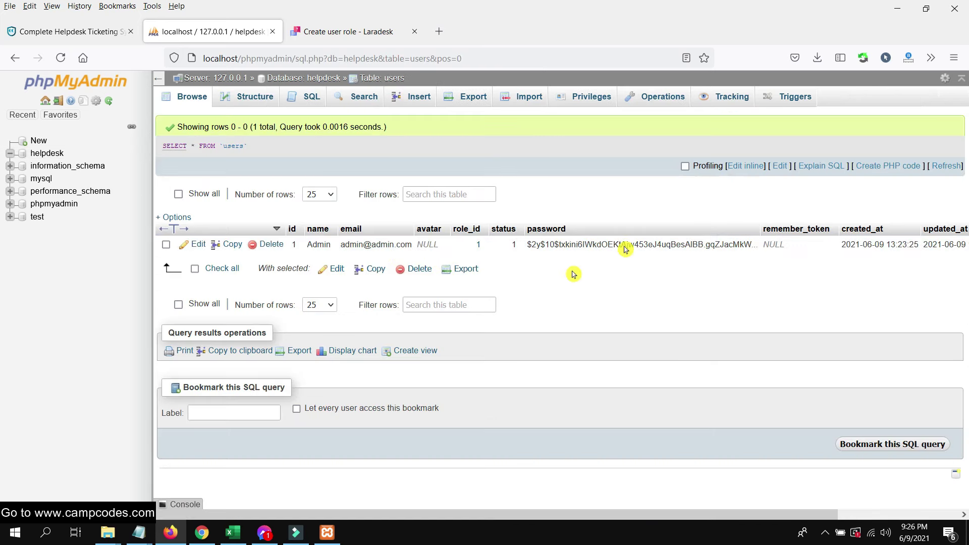
click(386, 33)
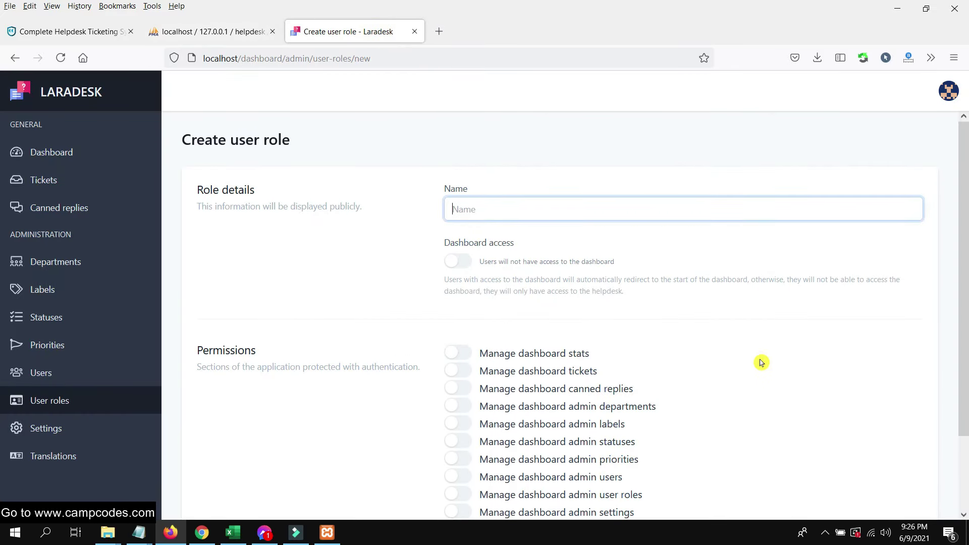
- Create the campcodes role with Dashboard access plus tickets and canned replies permissions
text(ca)
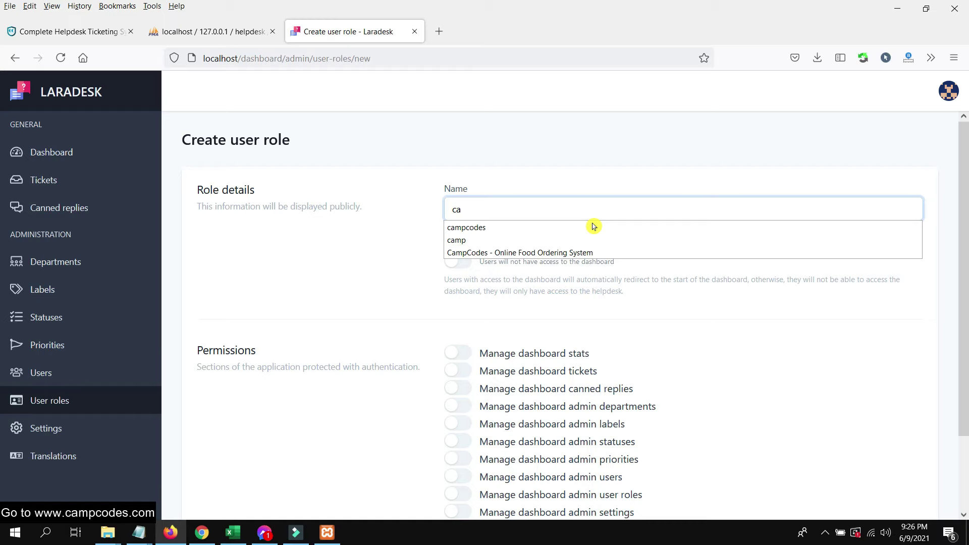
click(593, 227)
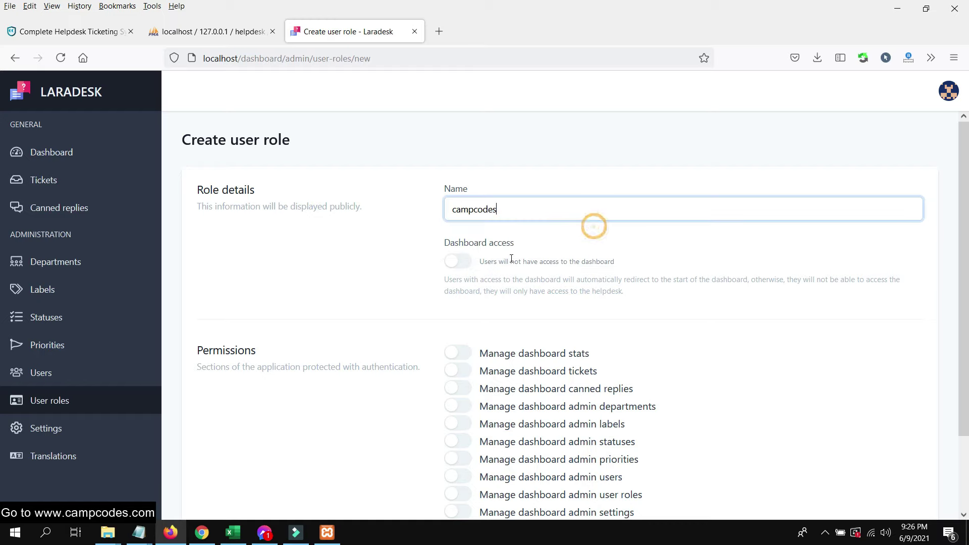
click(452, 262)
scroll(704, 315, down, 2)
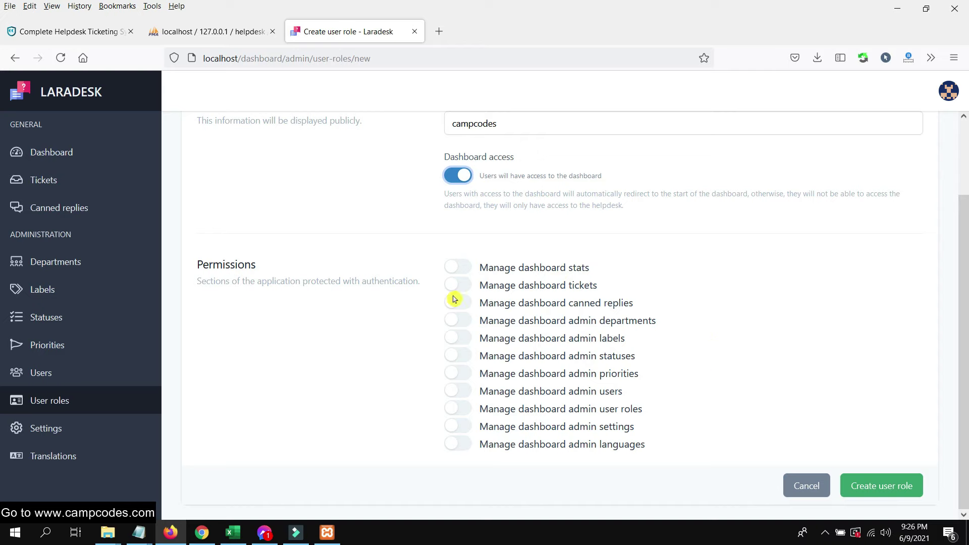
click(476, 292)
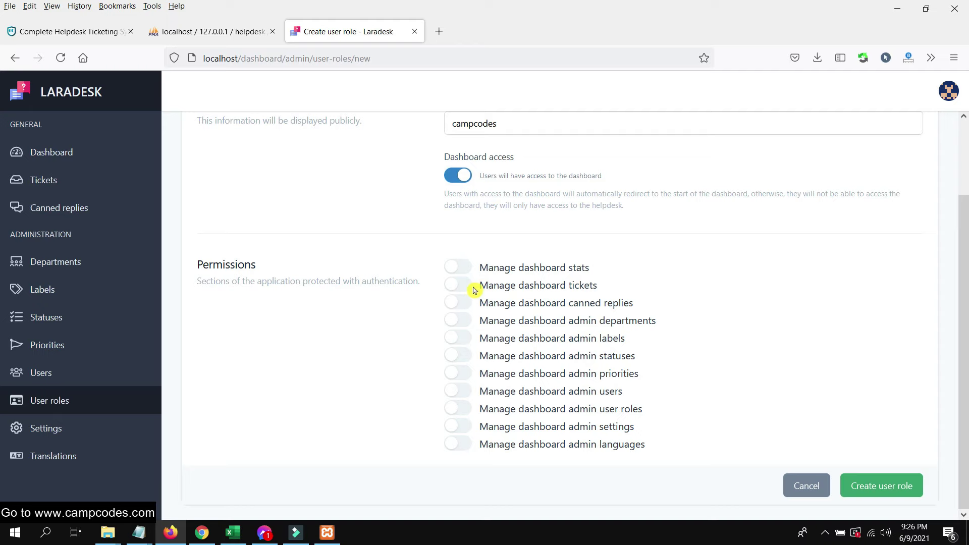
click(468, 286)
click(457, 303)
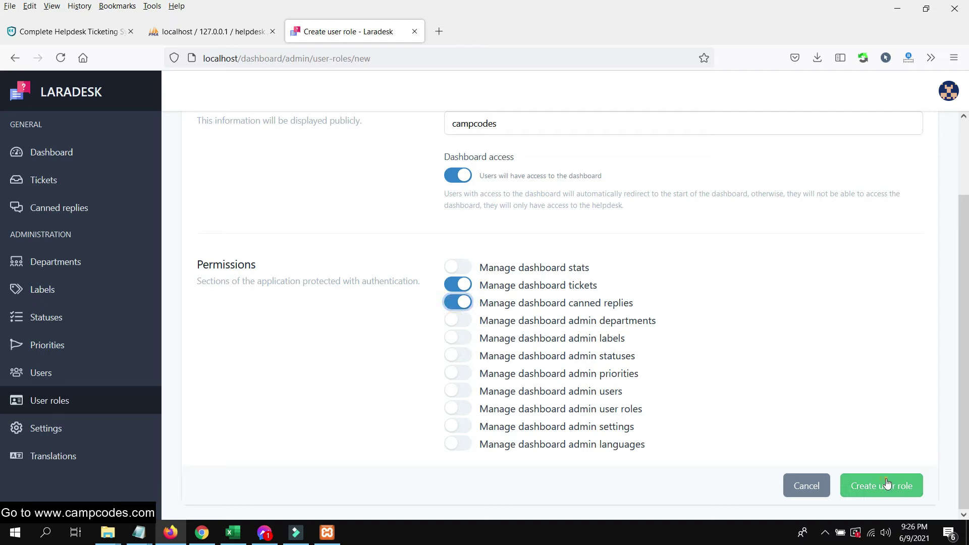
click(855, 485)
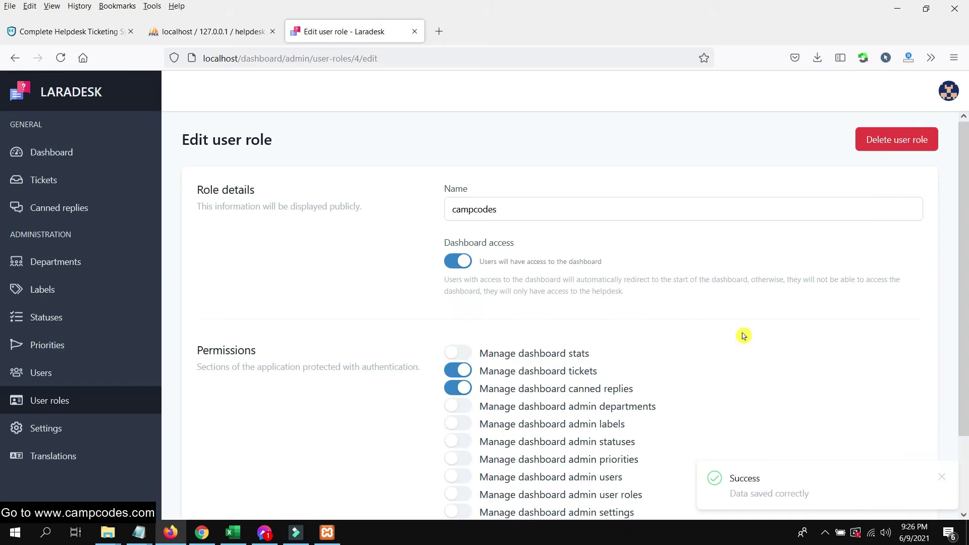
- Look over the role page and visit the Users list
scroll(740, 340, down, 2)
scroll(732, 342, up, 2)
scroll(732, 342, down, 2)
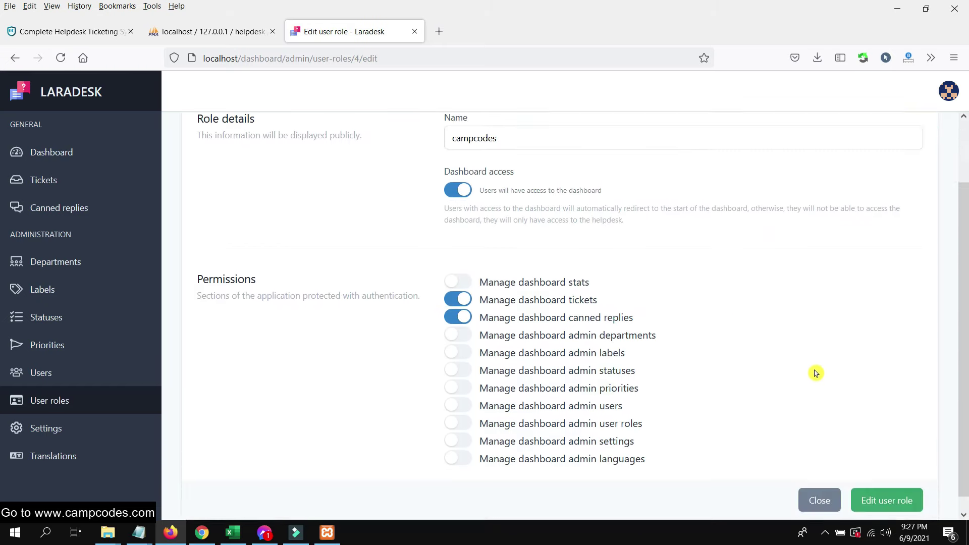
scroll(757, 434, up, 2)
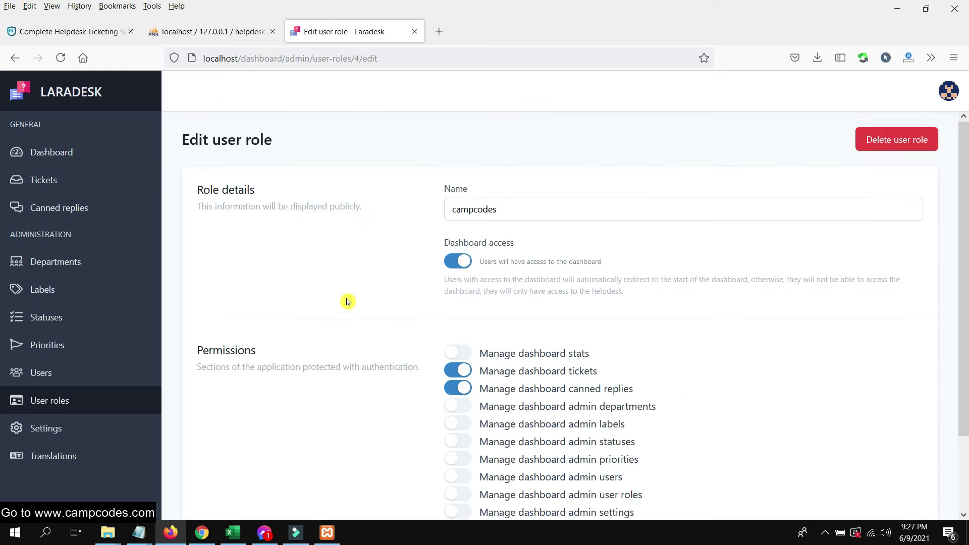
click(54, 367)
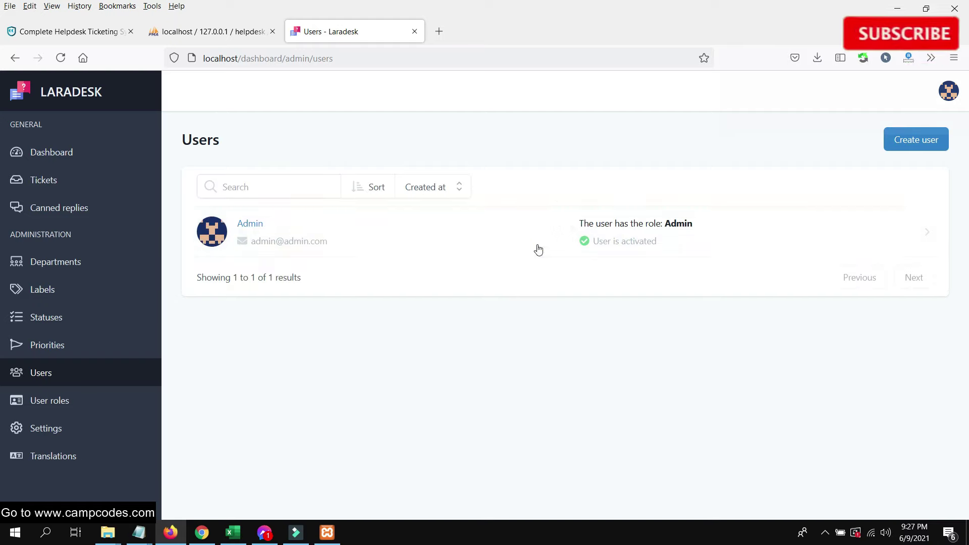
- Delete the campcodes user role and go to the Users page
click(59, 401)
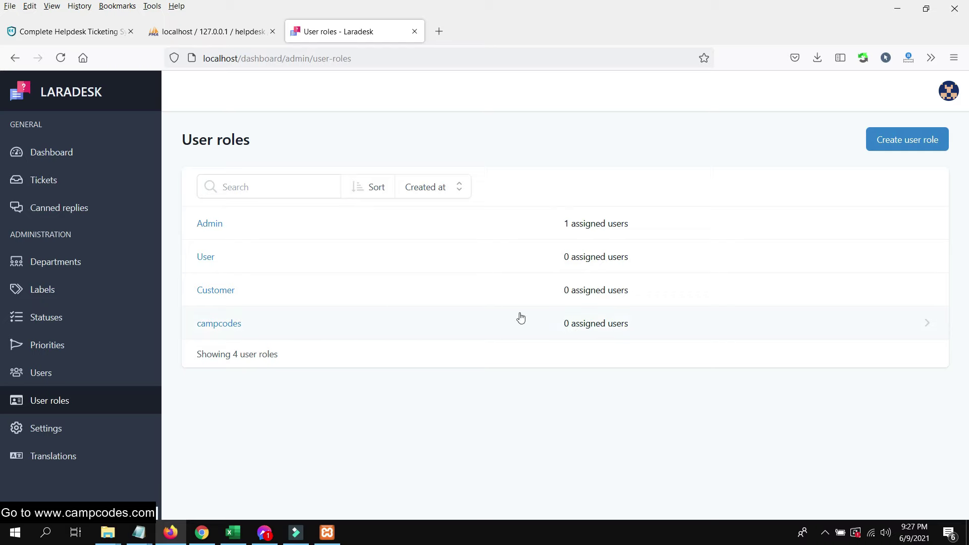
click(317, 312)
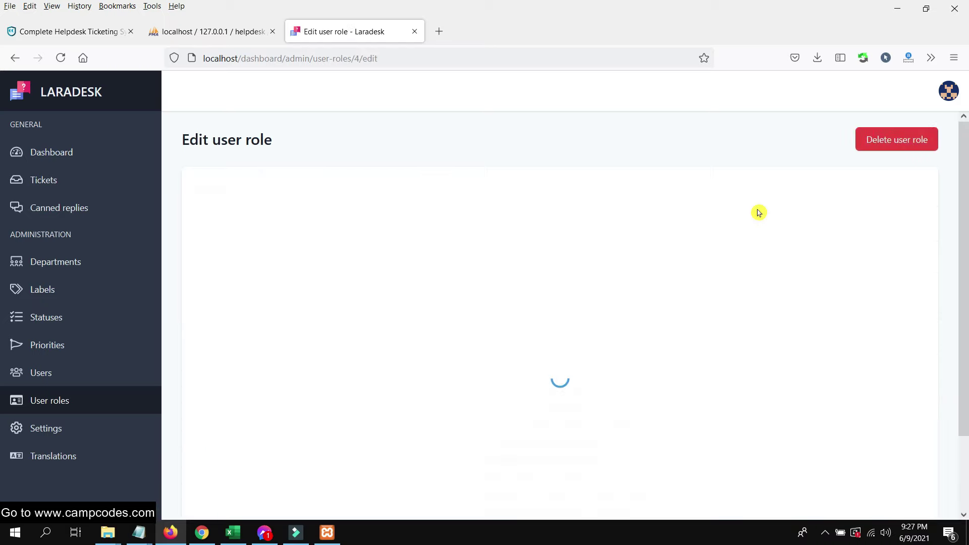
click(907, 150)
click(591, 337)
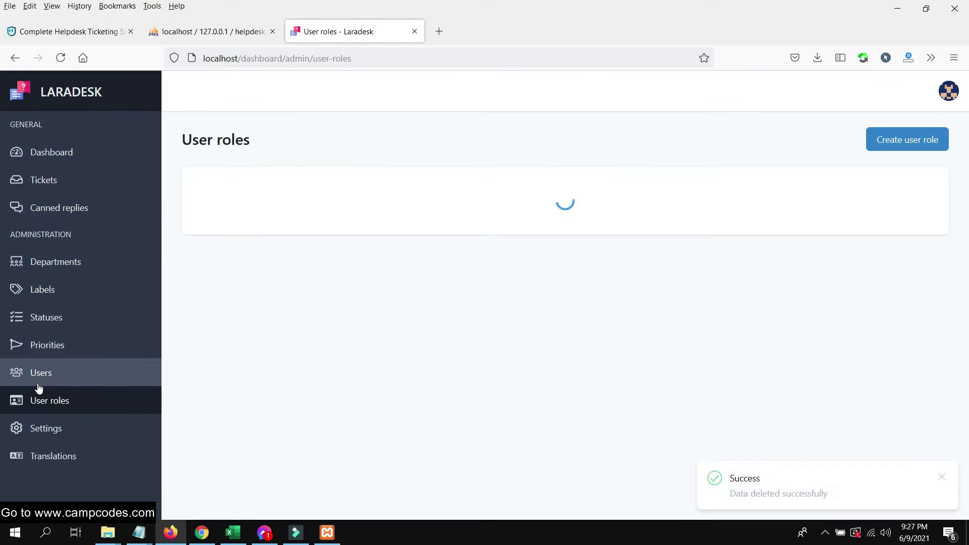
click(48, 374)
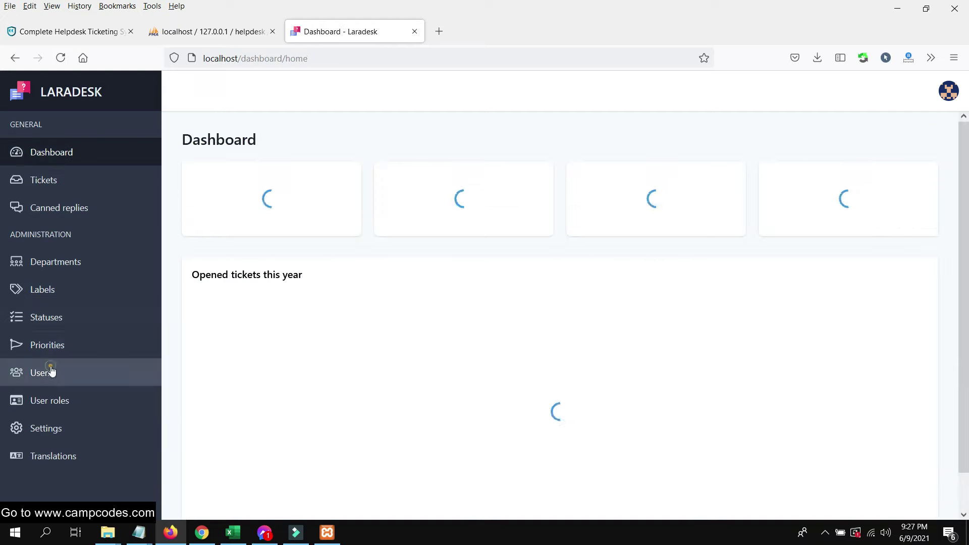
- Create a public 'IT Department' with Admin as its agent and return to Departments
key(alt+Left)
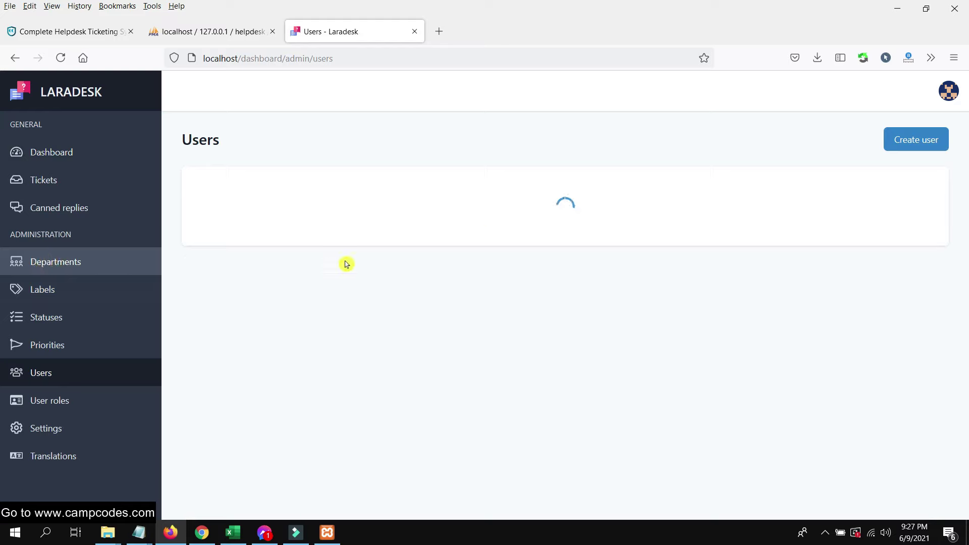
key(alt+Left)
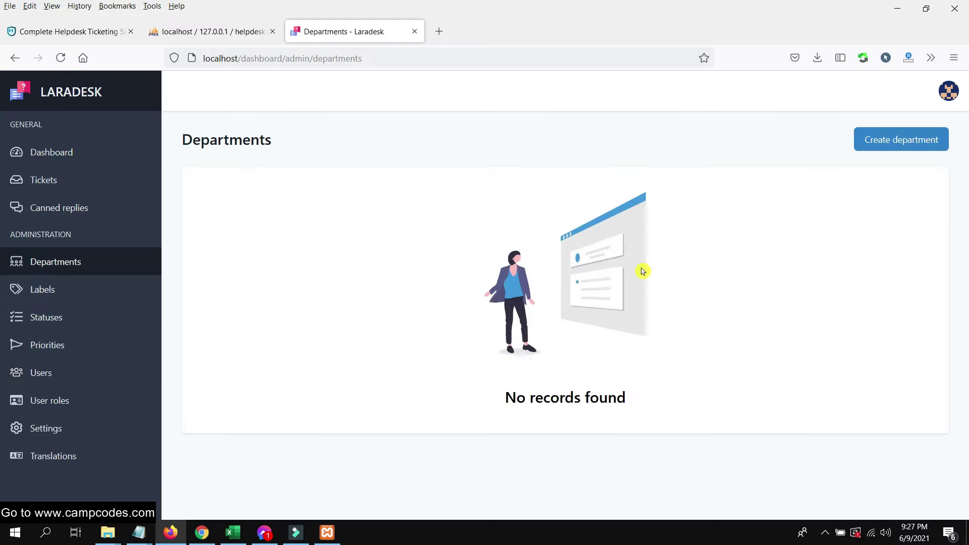
click(920, 147)
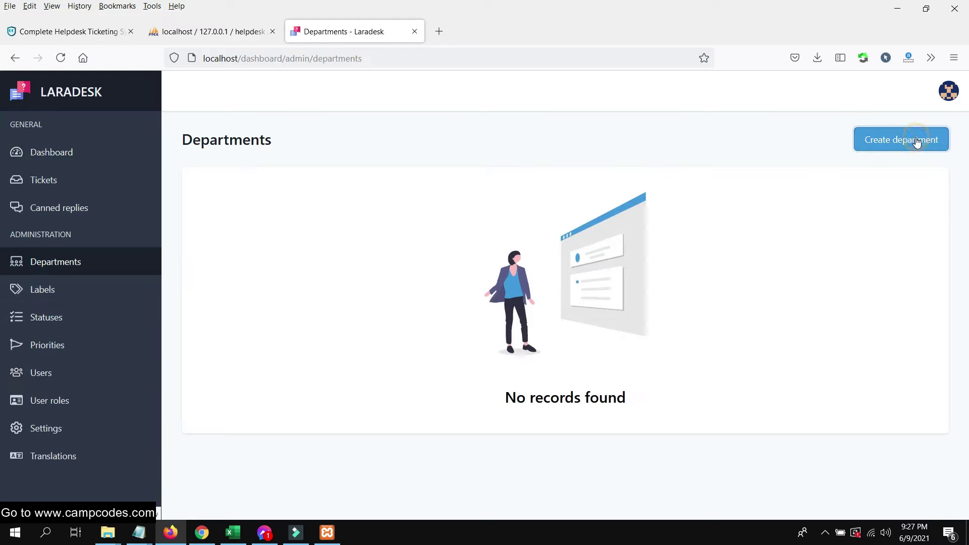
click(524, 216)
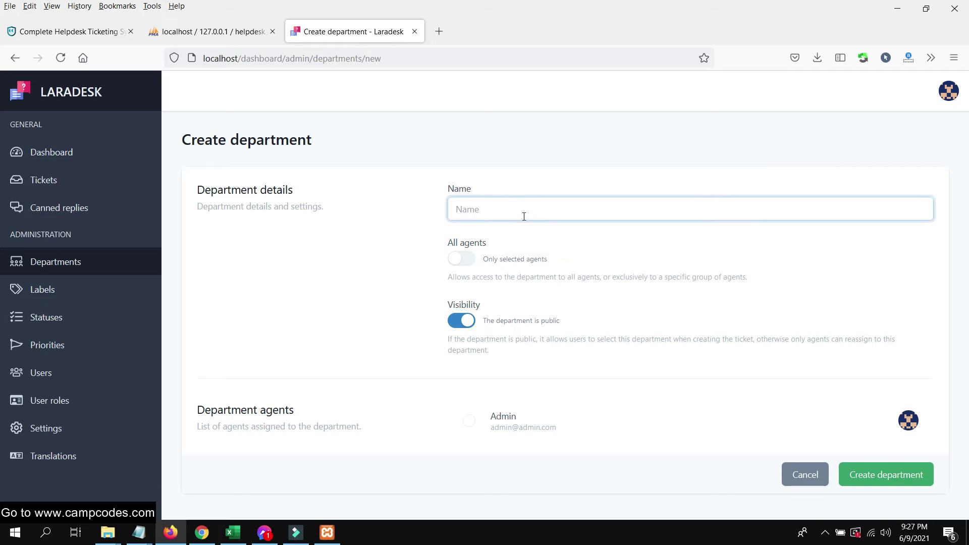
text(IT Department)
click(472, 427)
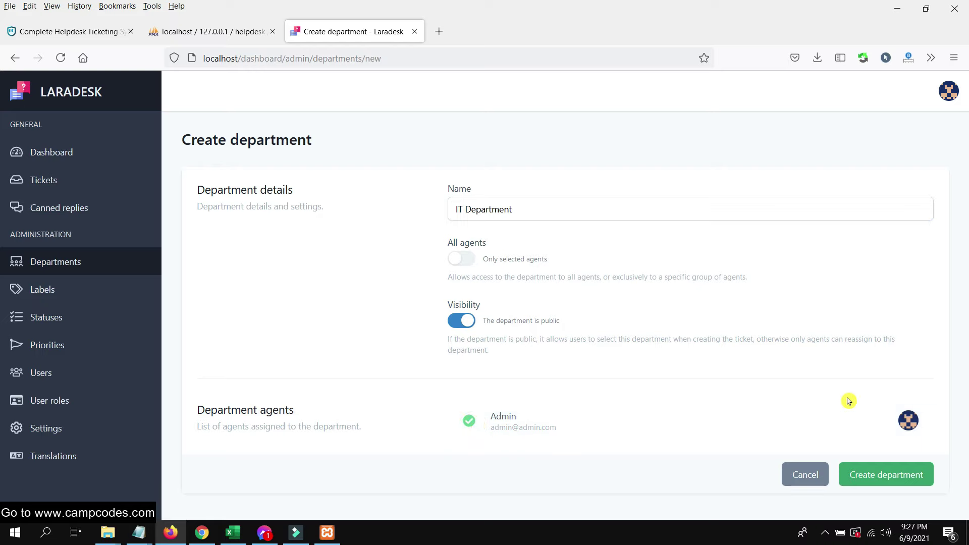
click(876, 475)
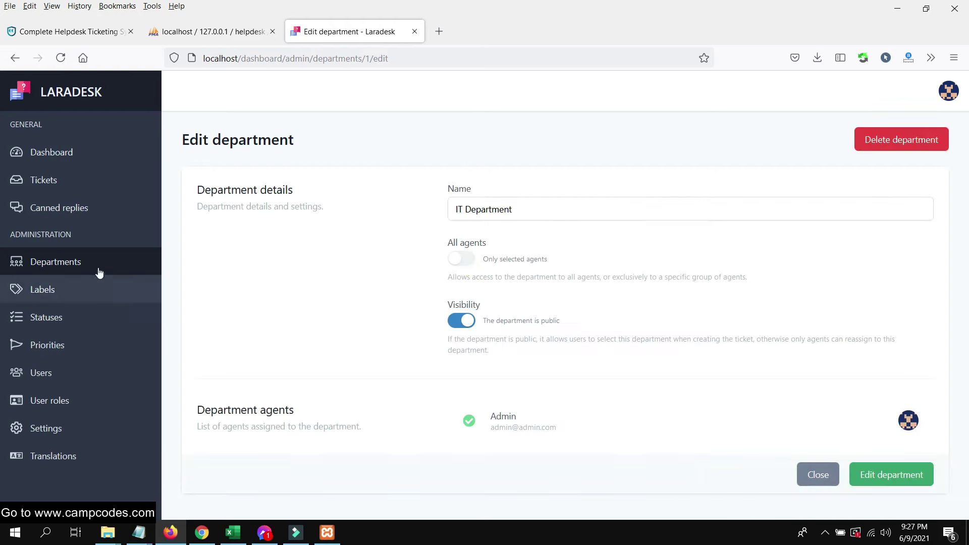
click(59, 261)
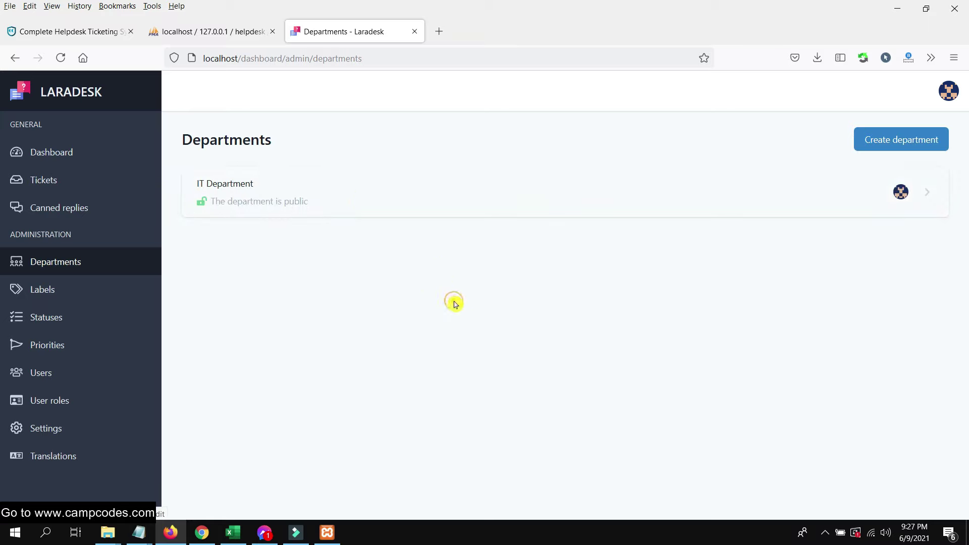
- Start a new label on the Labels page and name it Sample
click(59, 287)
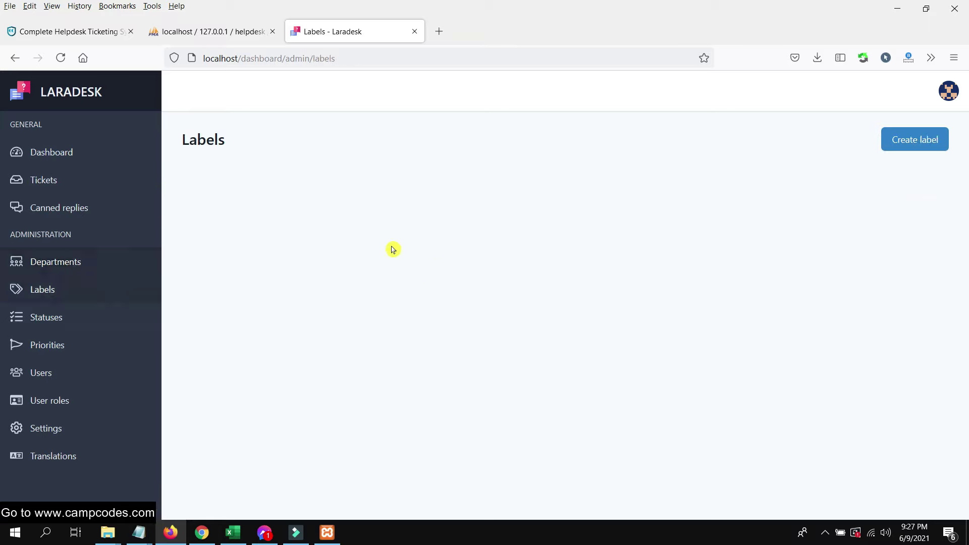
click(898, 149)
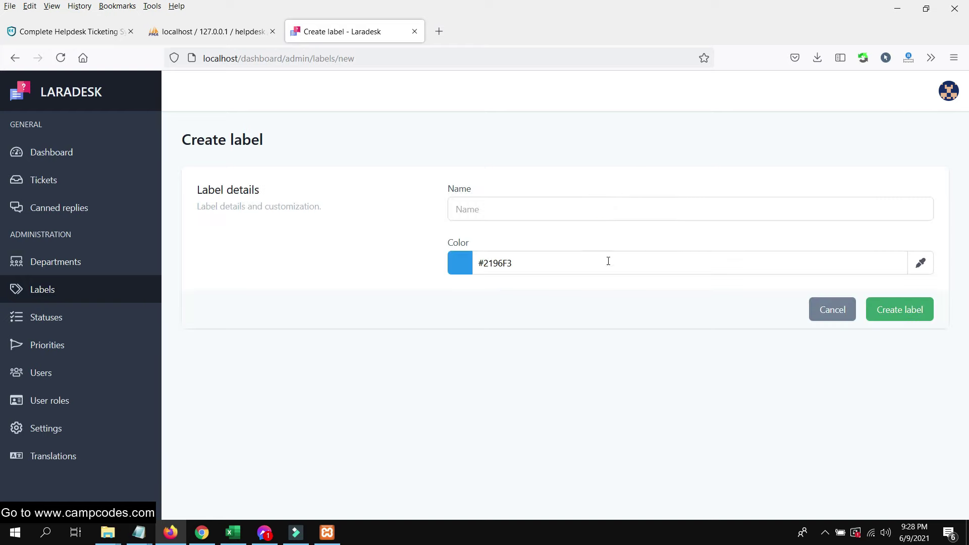
click(484, 263)
click(491, 207)
text(Sample)
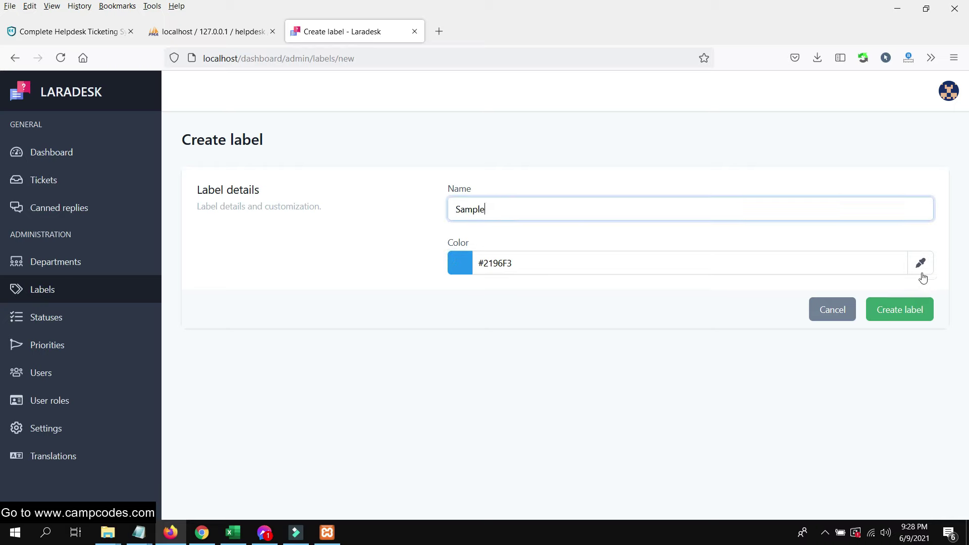
- Give the Sample label the green colour #2ED857 and create it
click(919, 263)
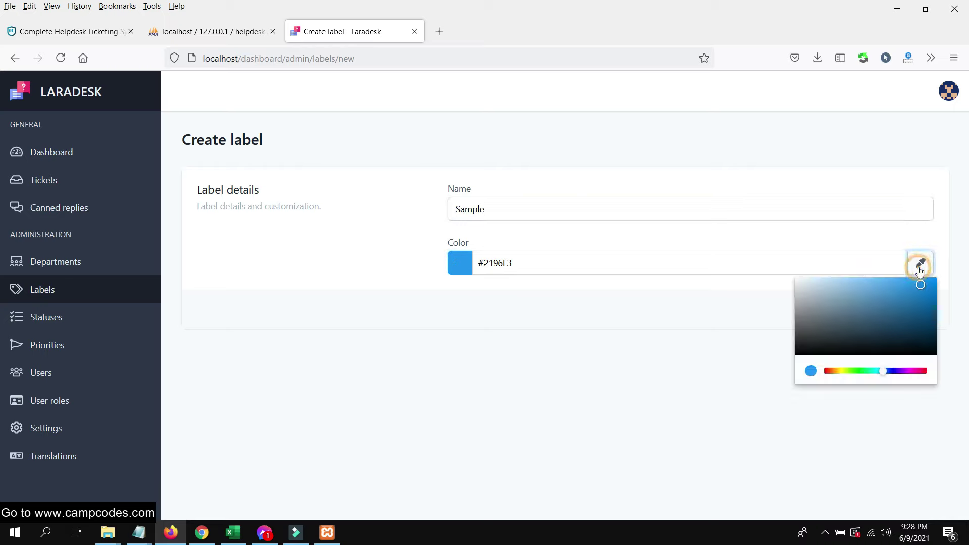
click(816, 349)
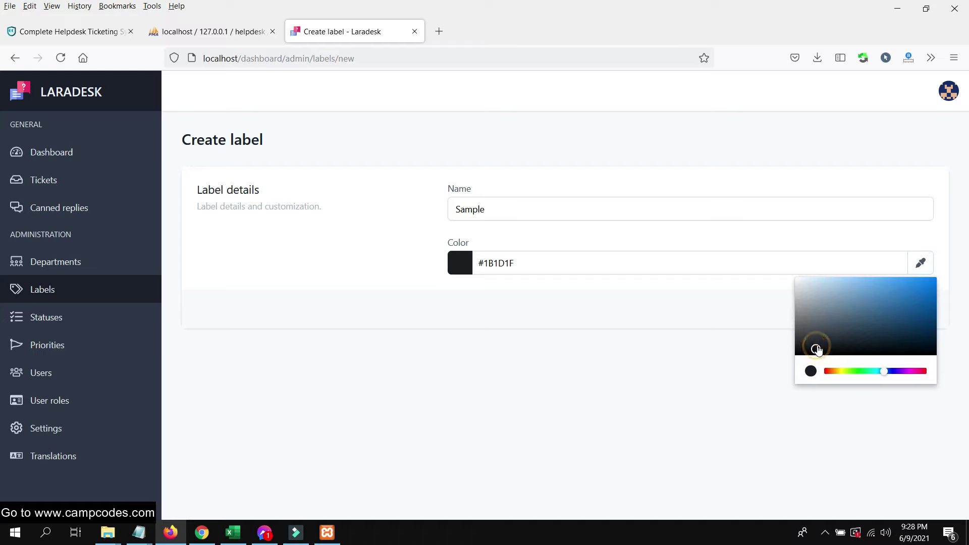
click(865, 371)
click(907, 291)
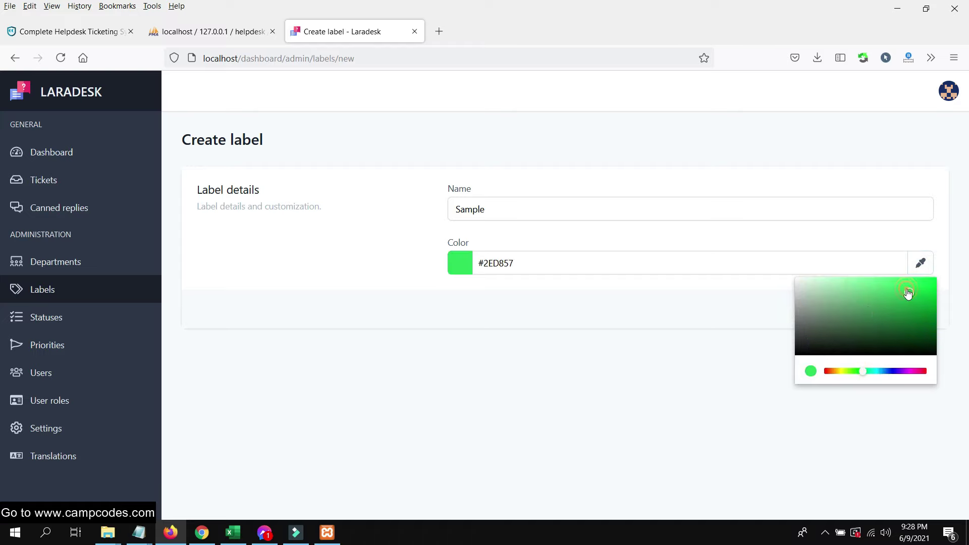
click(720, 323)
click(900, 310)
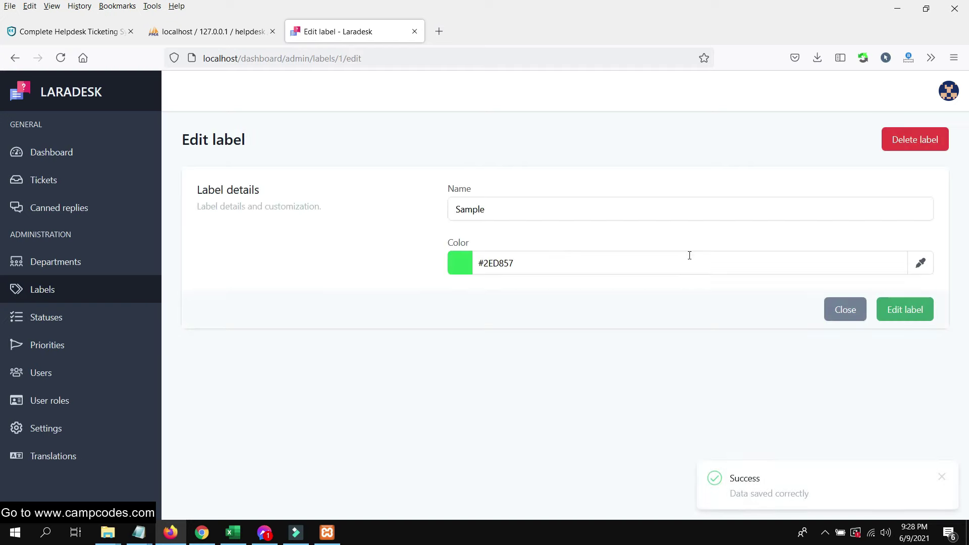
click(846, 310)
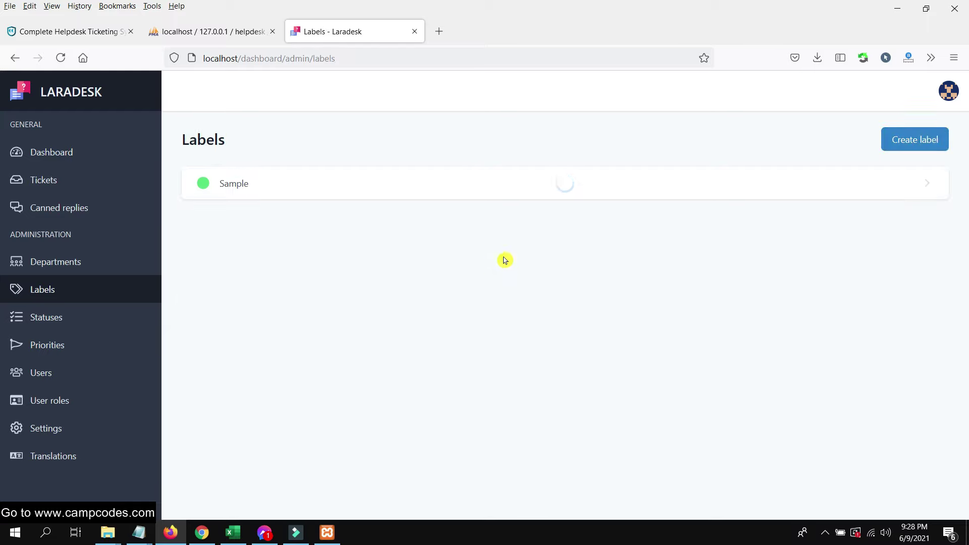
drag(281, 186, 211, 185)
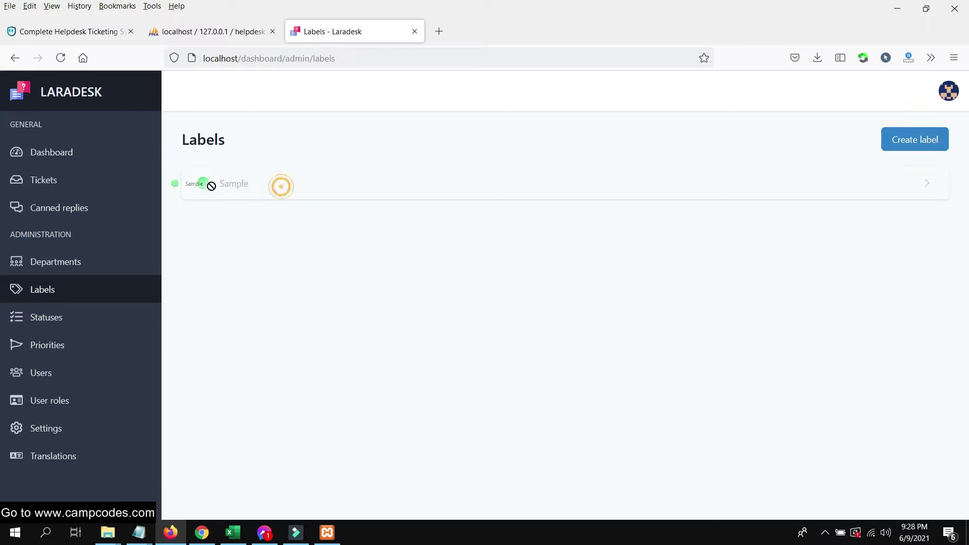
- Look through the default ticket statuses and priorities, then view the Users list showing only Admin
click(68, 317)
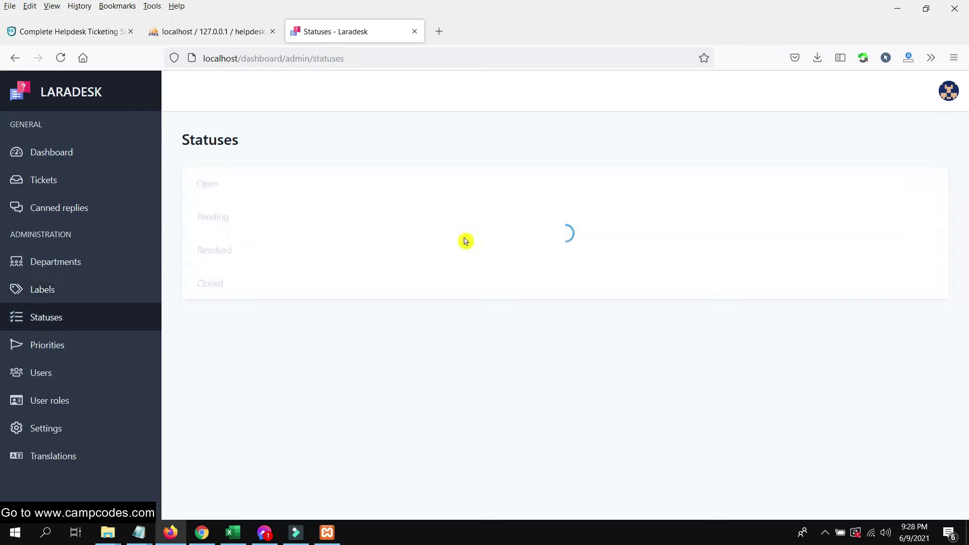
drag(259, 190, 212, 192)
click(83, 341)
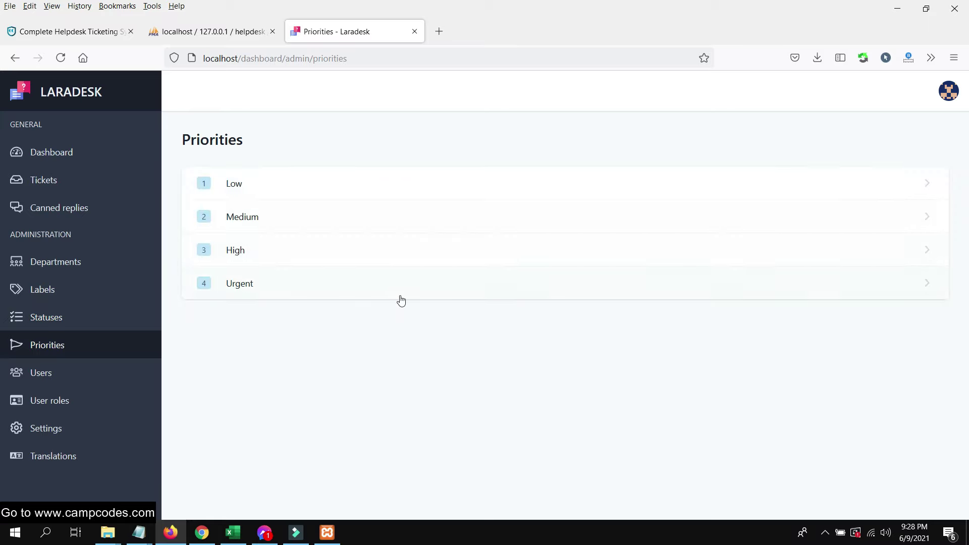
click(334, 479)
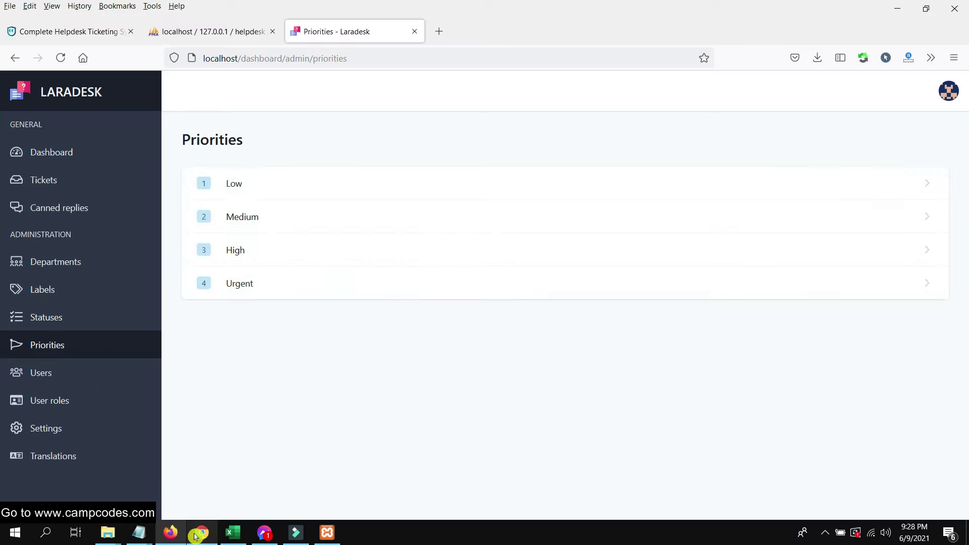
mouse_move(200, 536)
click(38, 372)
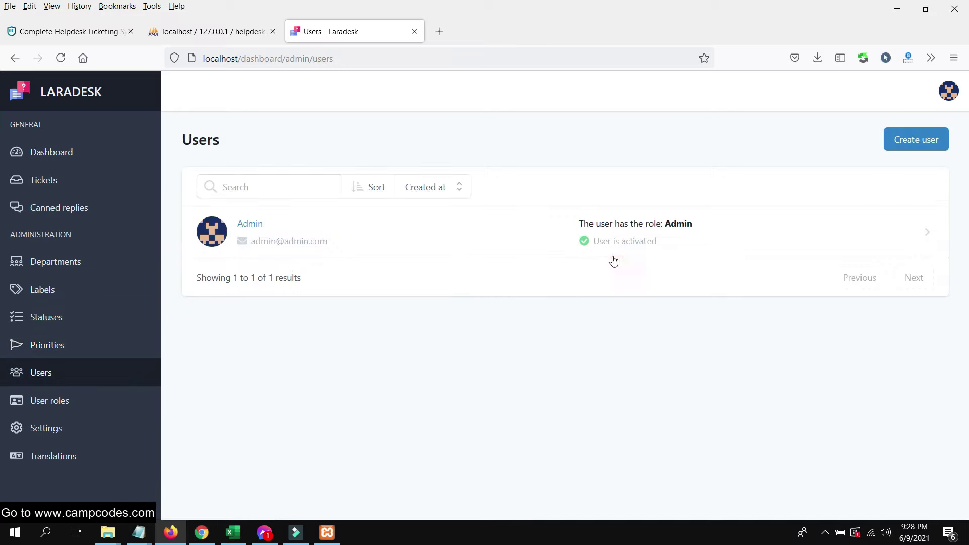
click(919, 139)
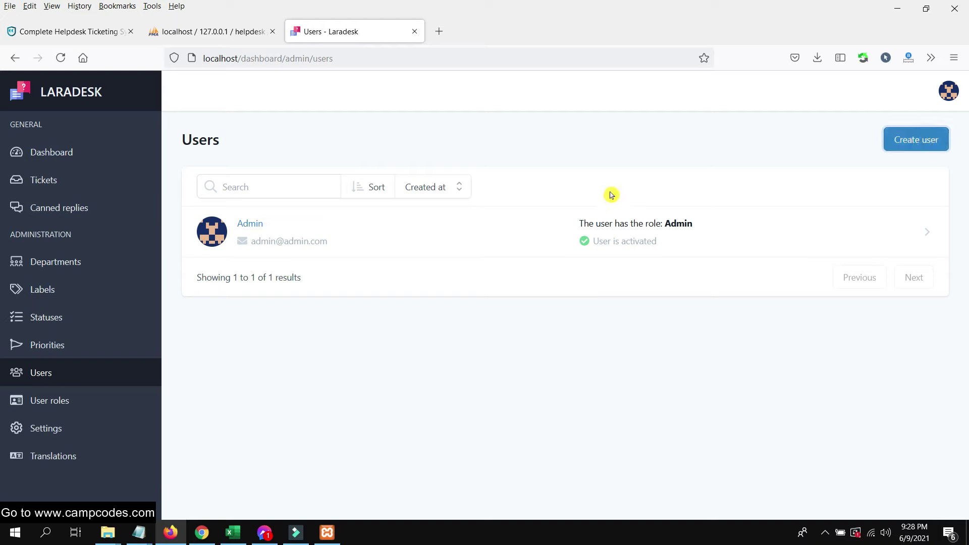
- Fill in the new user's name as campcodes, plus the user's e-mail and password
scroll(556, 268, down, 1)
scroll(547, 265, up, 1)
click(532, 202)
text(campcode)
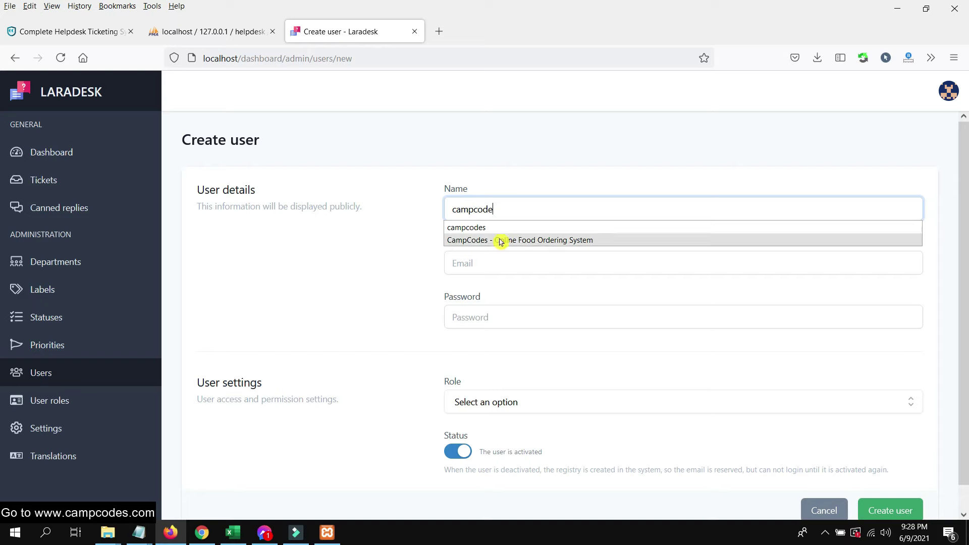
click(498, 228)
click(499, 258)
text(customer)
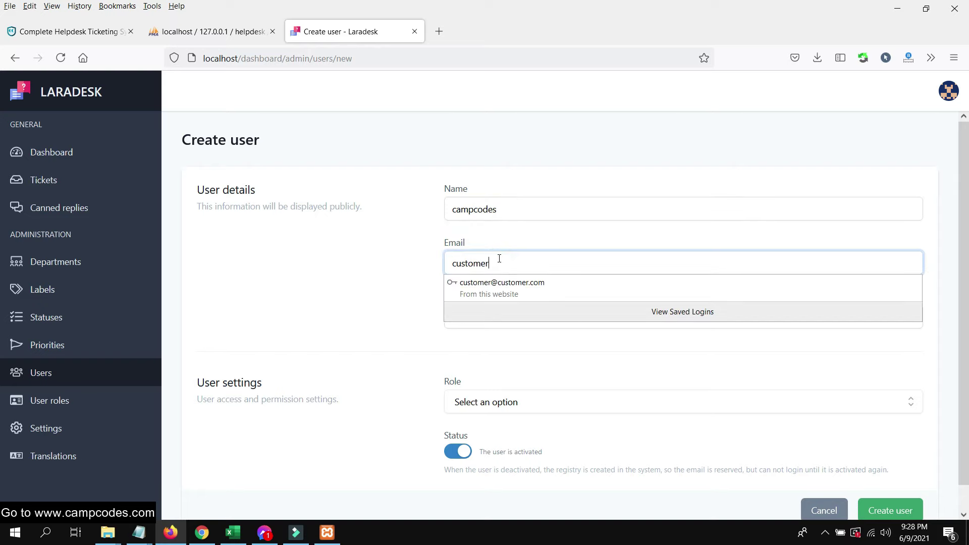
text(@cm)
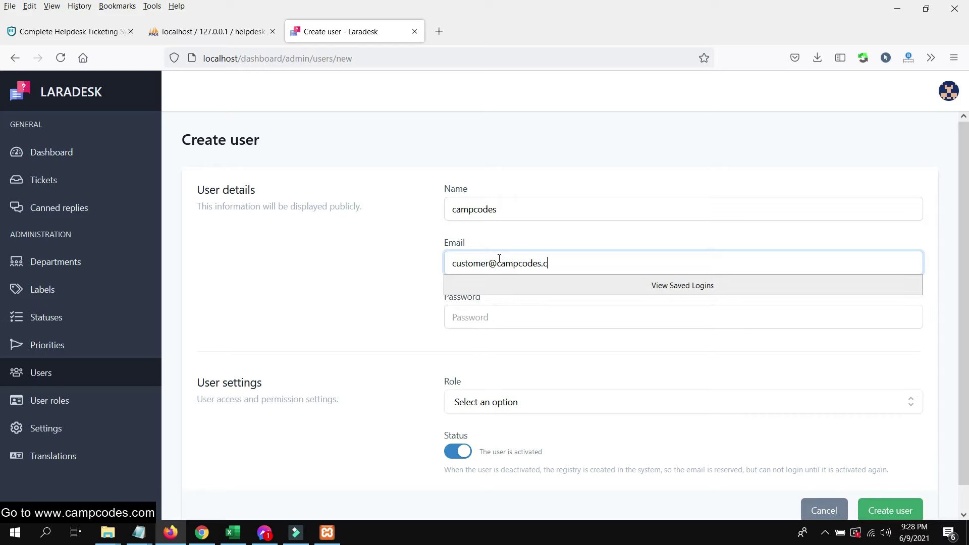
click(378, 303)
click(495, 316)
click(498, 317)
text(•)
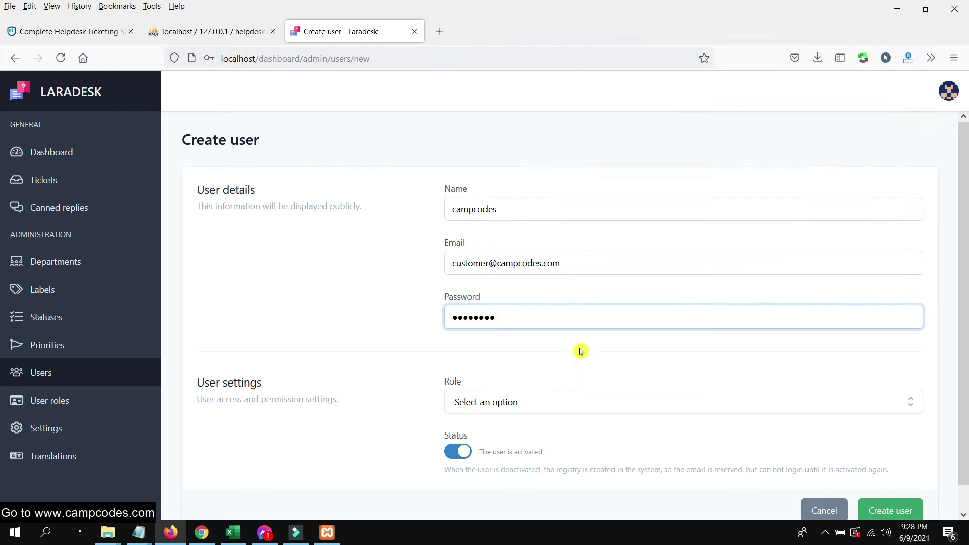
- Give campcodes the Customer role and create the user, declining the browser's login save
scroll(580, 352, down, 1)
click(553, 379)
click(501, 451)
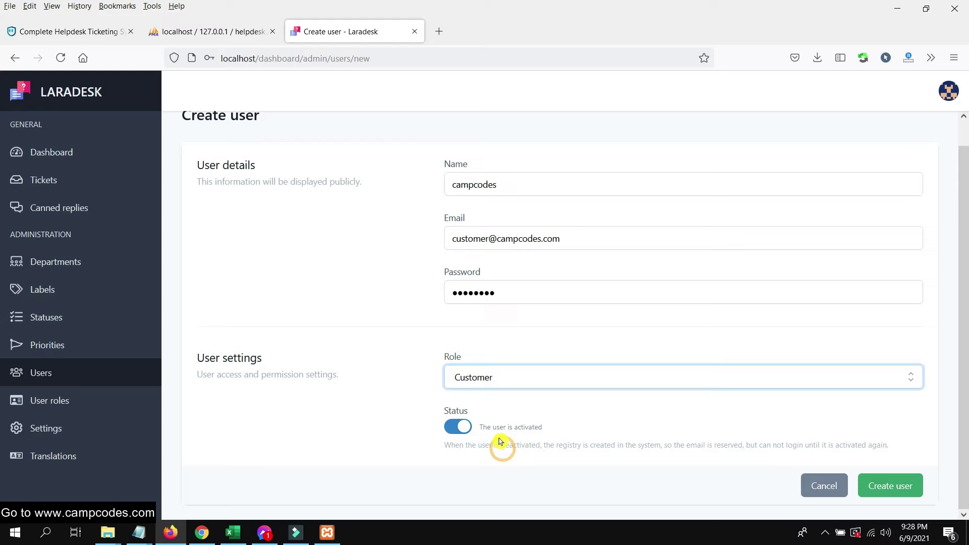
click(914, 492)
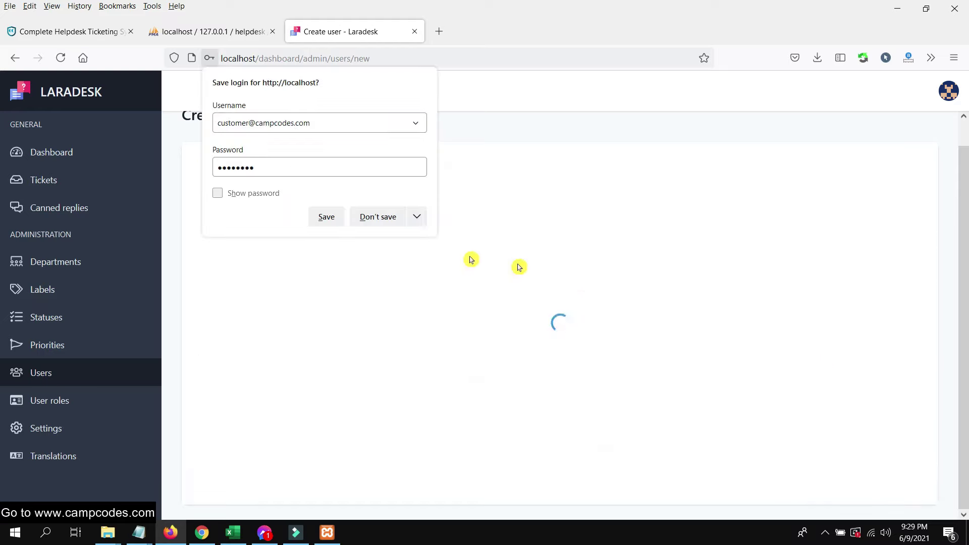
click(378, 216)
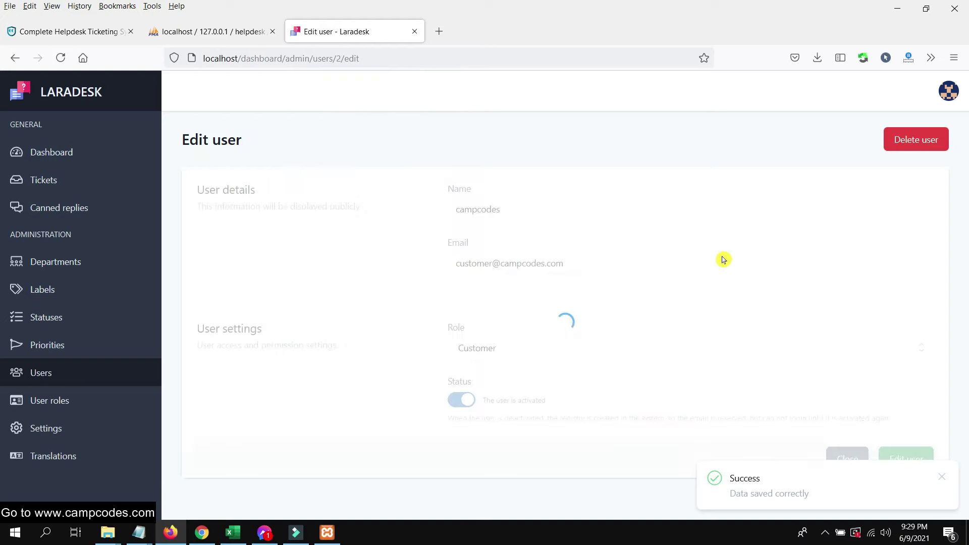
click(847, 459)
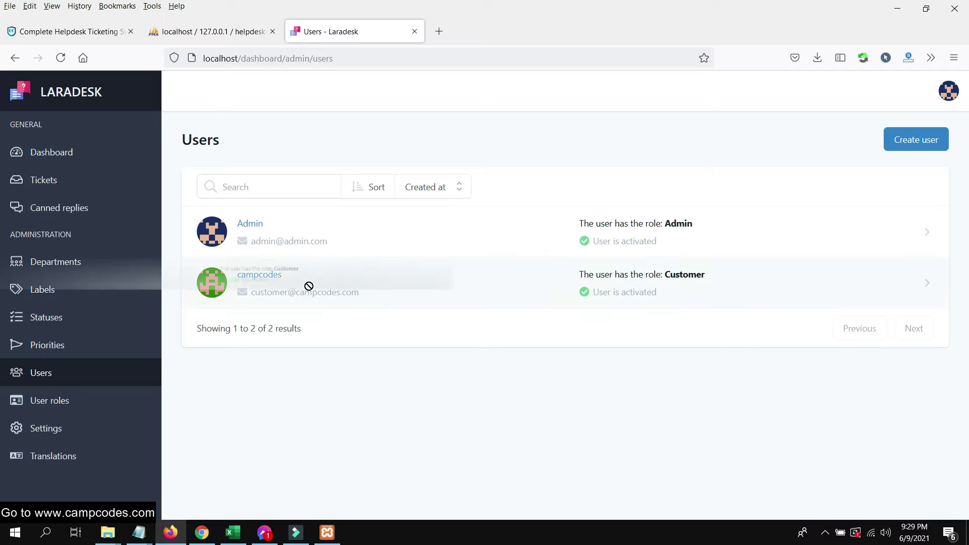
- Sign in to Laradesk in Chrome with the customer's e-mail and password, dismissing the password warning
click(204, 536)
drag(484, 260, 422, 260)
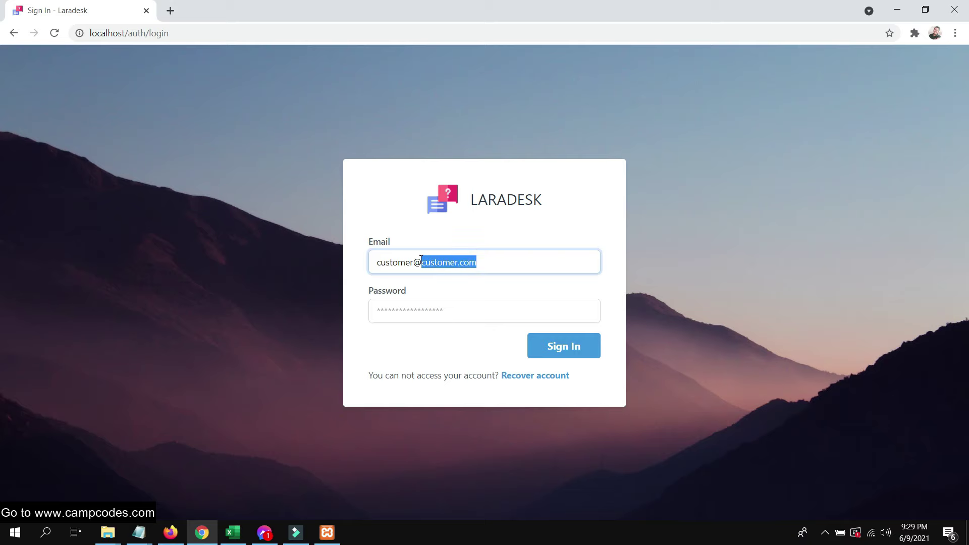
text(campcode)
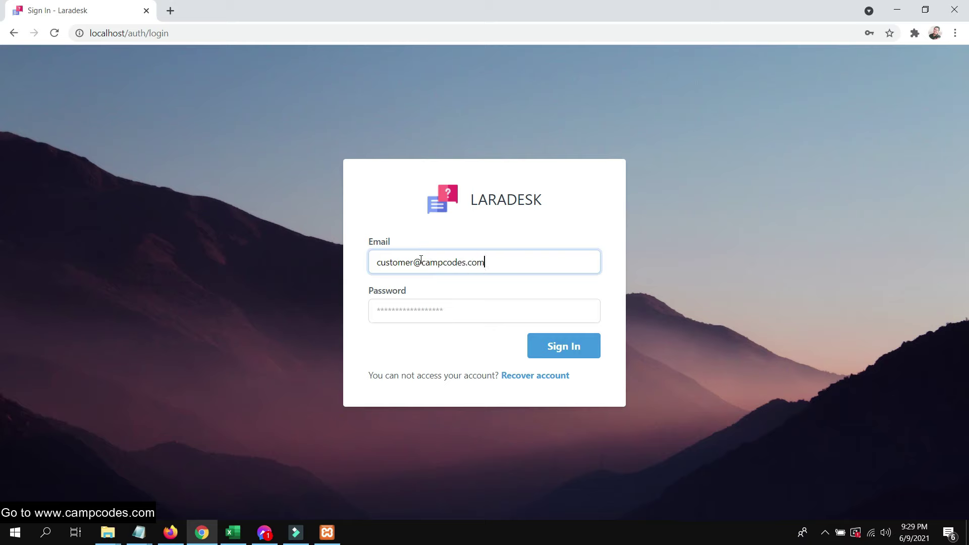
key(Tab)
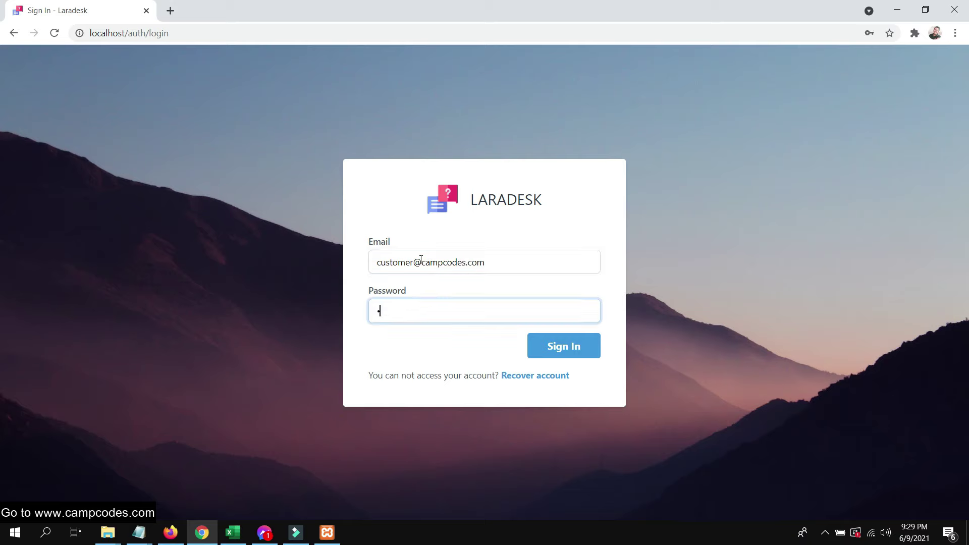
text(password)
key(Return)
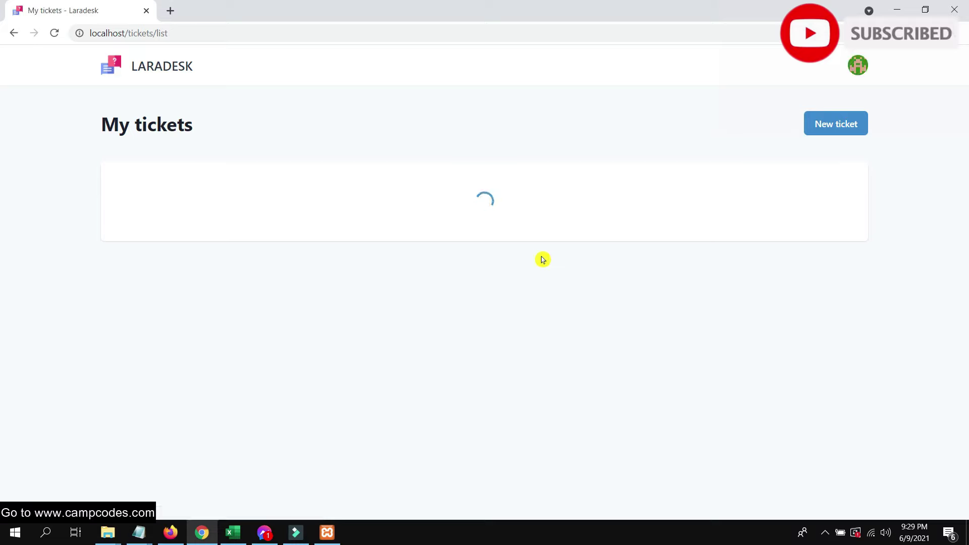
click(593, 206)
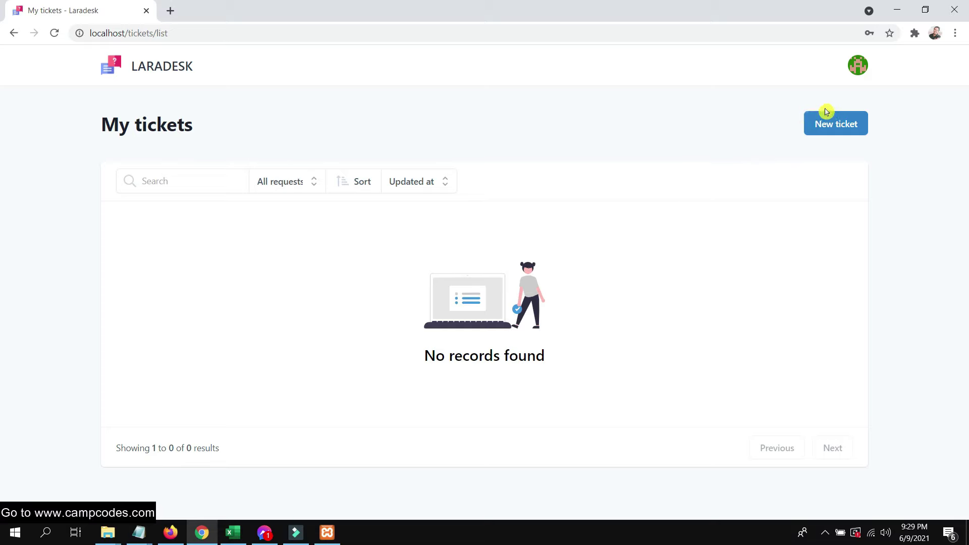
click(839, 124)
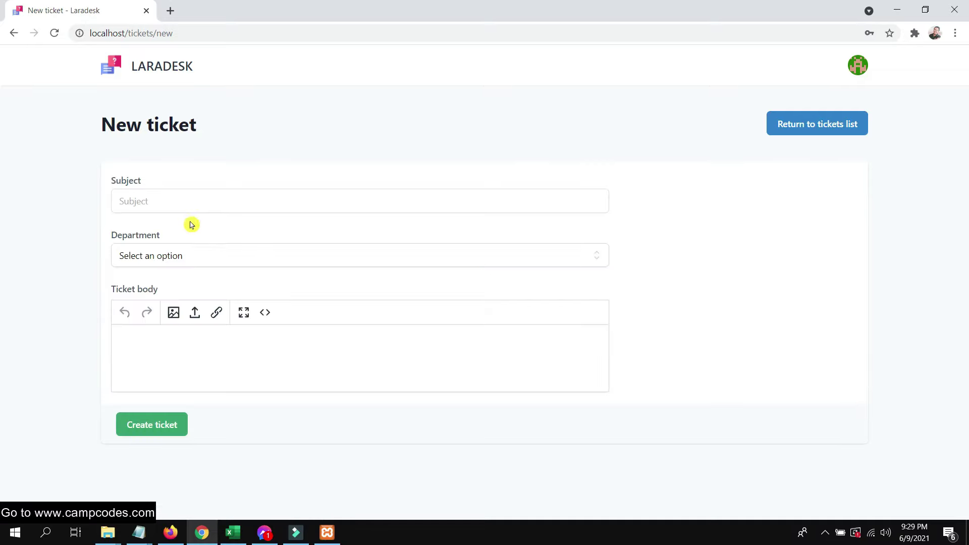
- Set the ticket subject to 'Website is down for several hours now' and department to IT Department
click(182, 201)
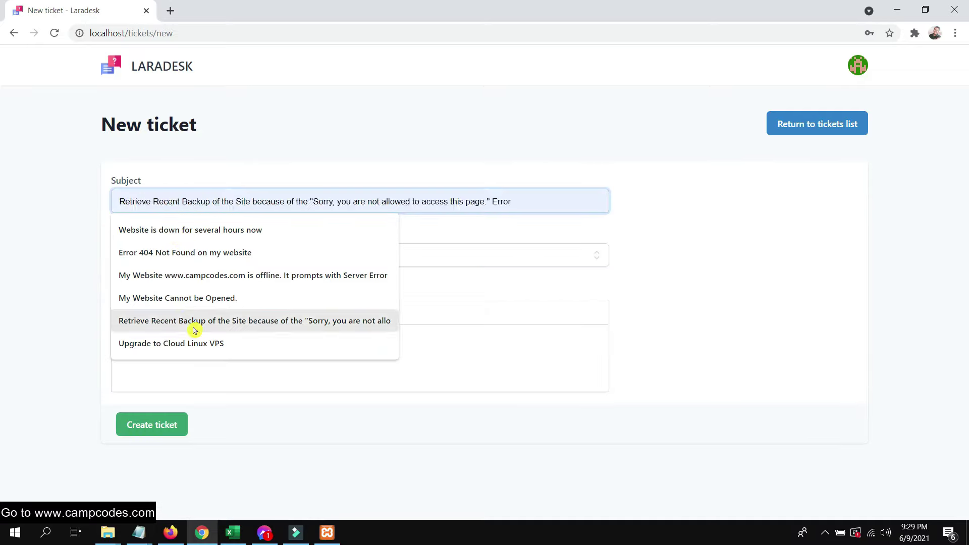
click(85, 208)
click(199, 199)
click(198, 227)
click(232, 268)
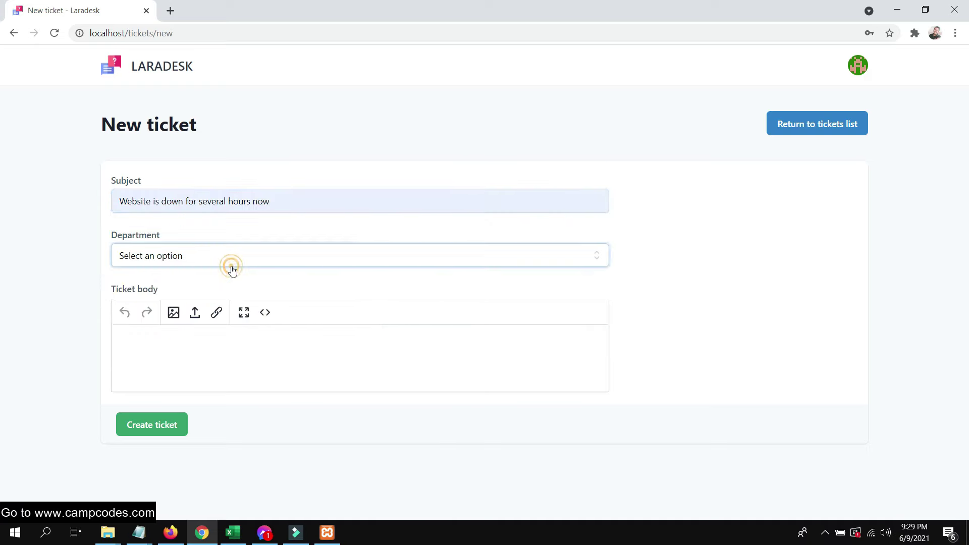
click(218, 291)
- Write the ticket body with the pay-per-click screenshot attached and submit the ticket
click(182, 369)
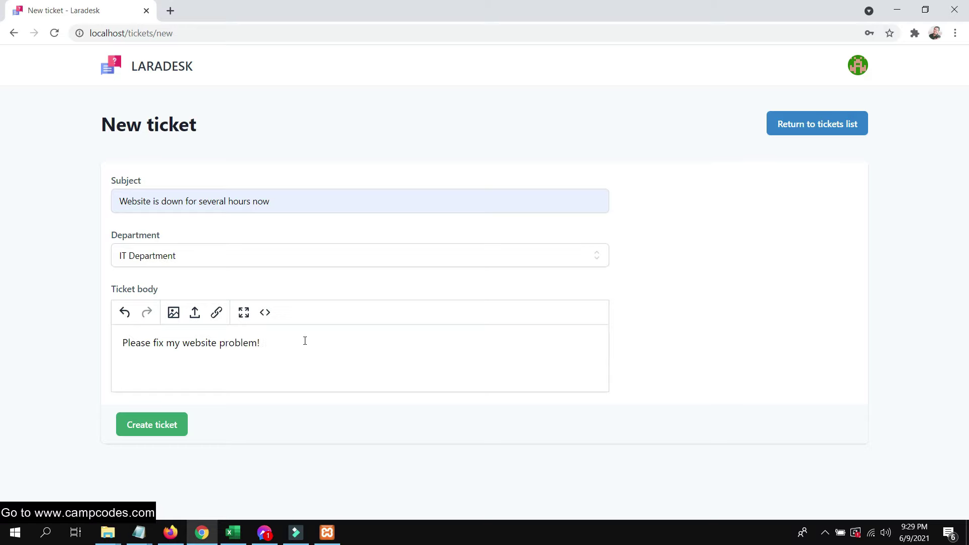
click(243, 315)
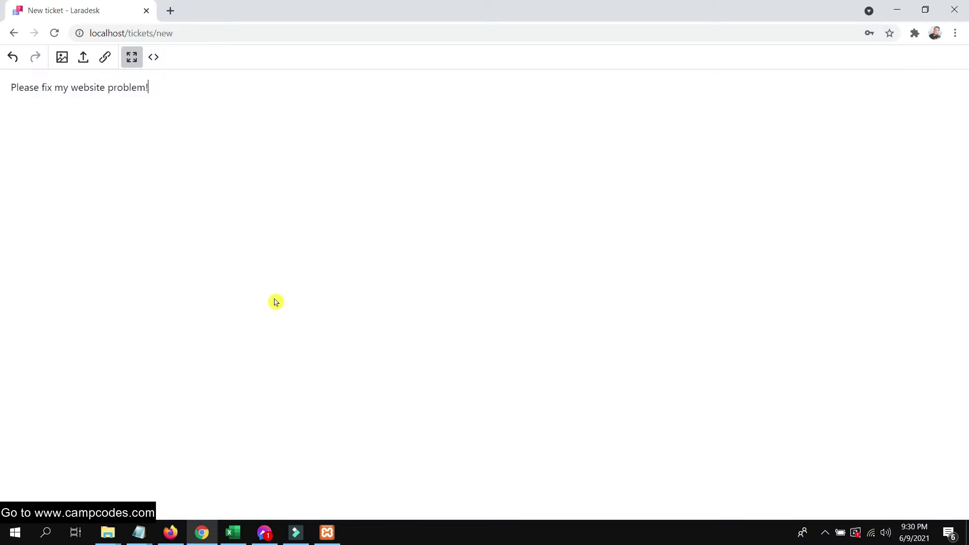
click(130, 56)
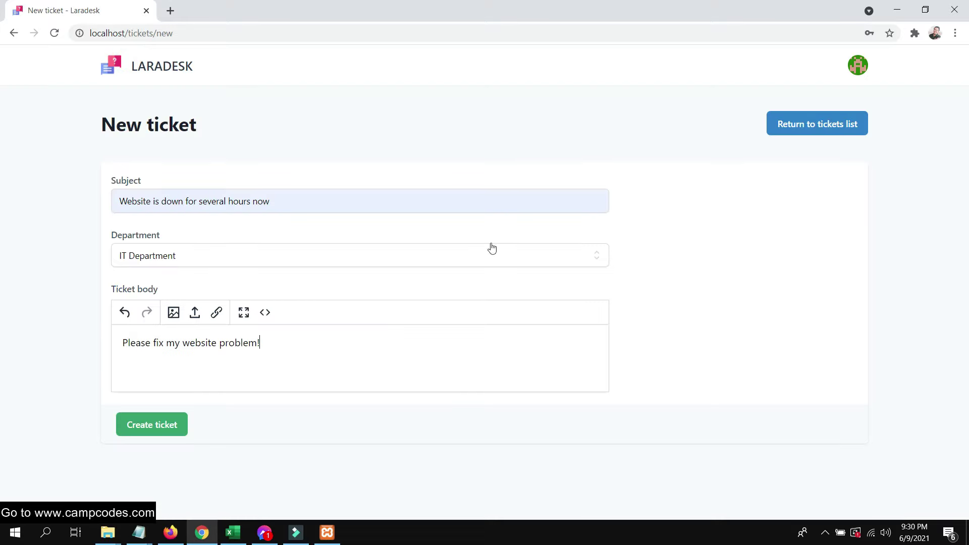
click(176, 317)
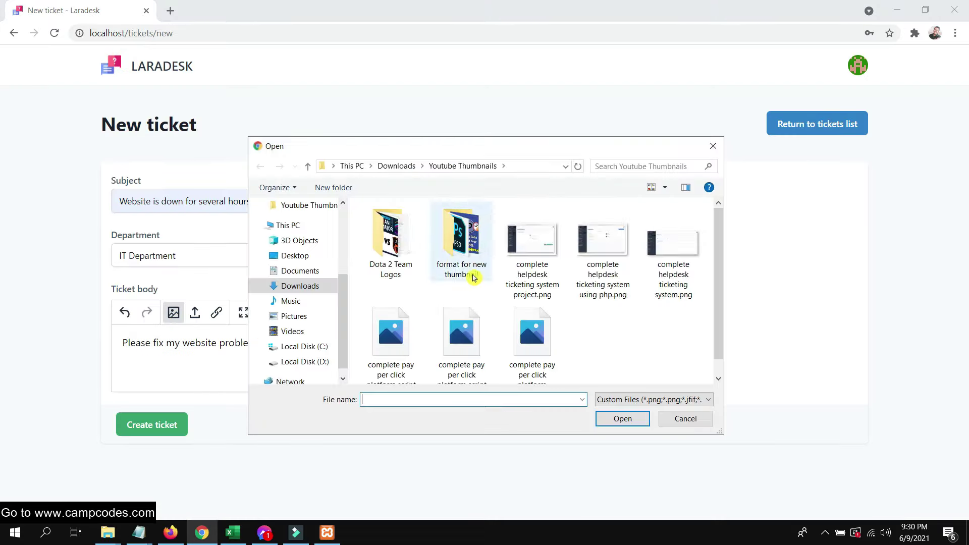
double_click(530, 333)
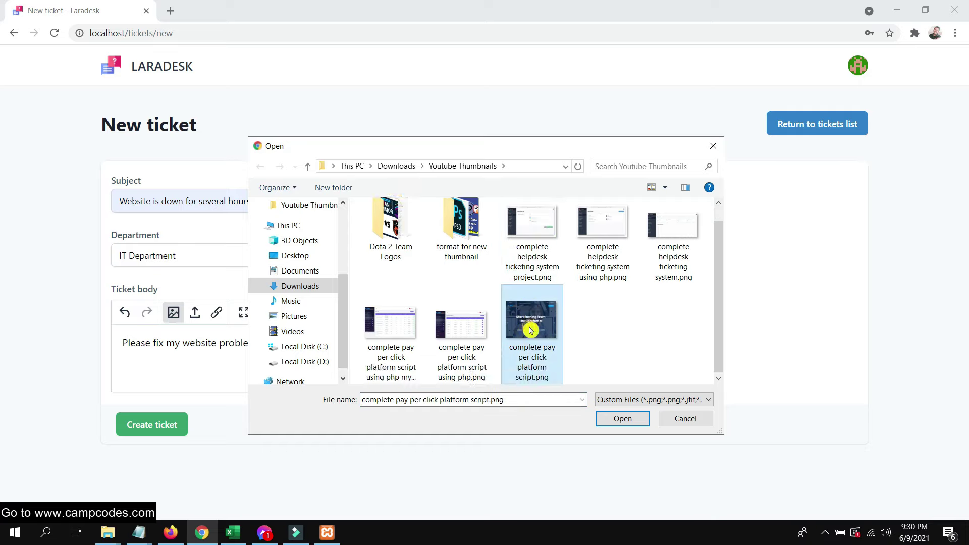
scroll(469, 319, down, 5)
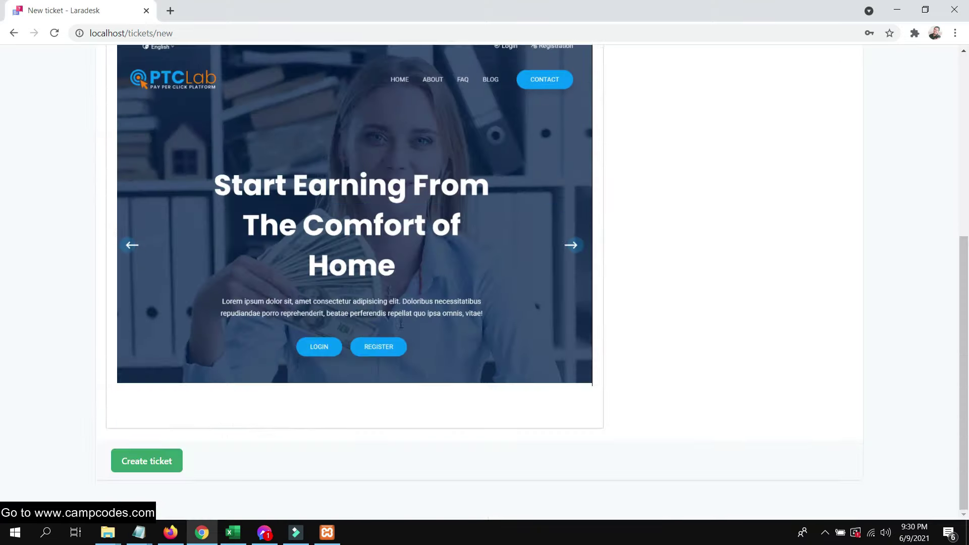
click(163, 461)
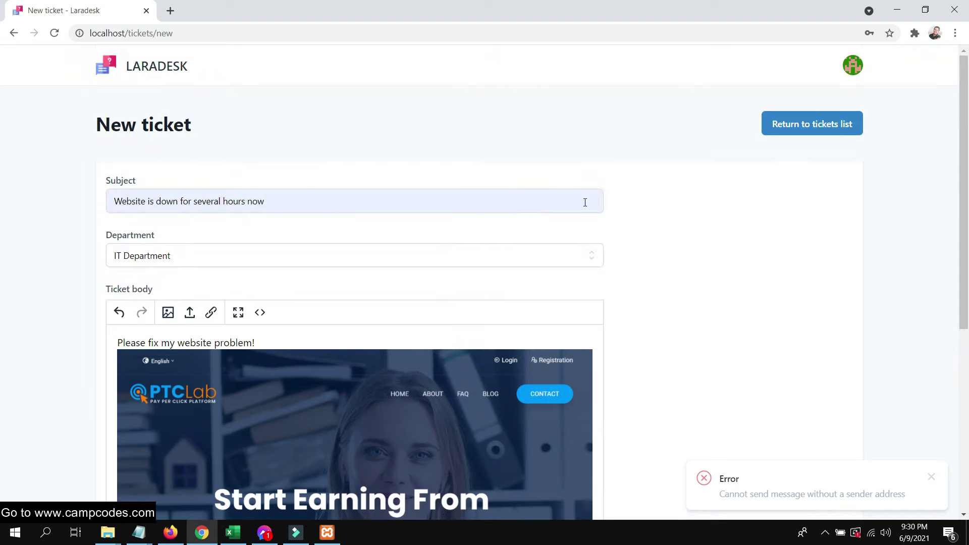
click(795, 124)
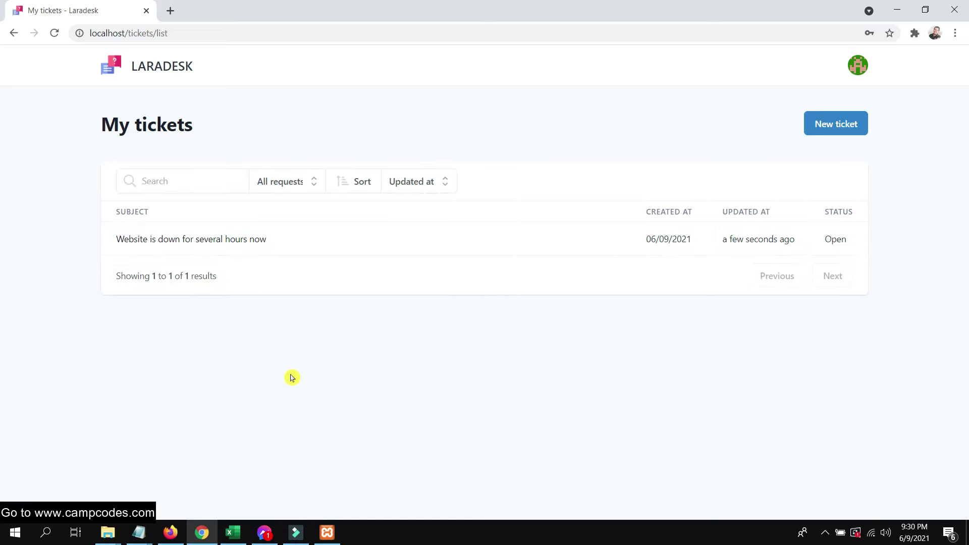
click(177, 536)
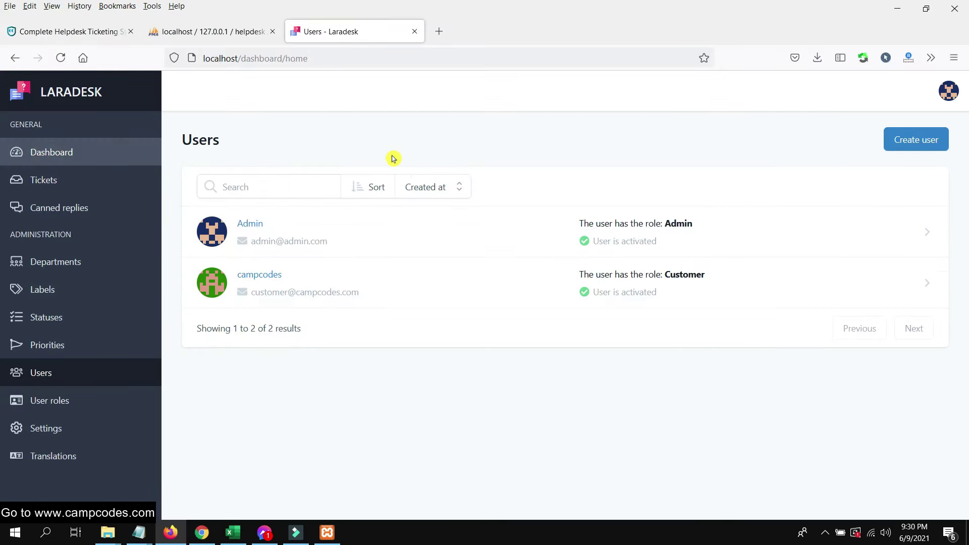
- Check the dashboard's open and unassigned ticket counts, then open the website-down ticket
scroll(430, 247, down, 1)
scroll(430, 246, up, 1)
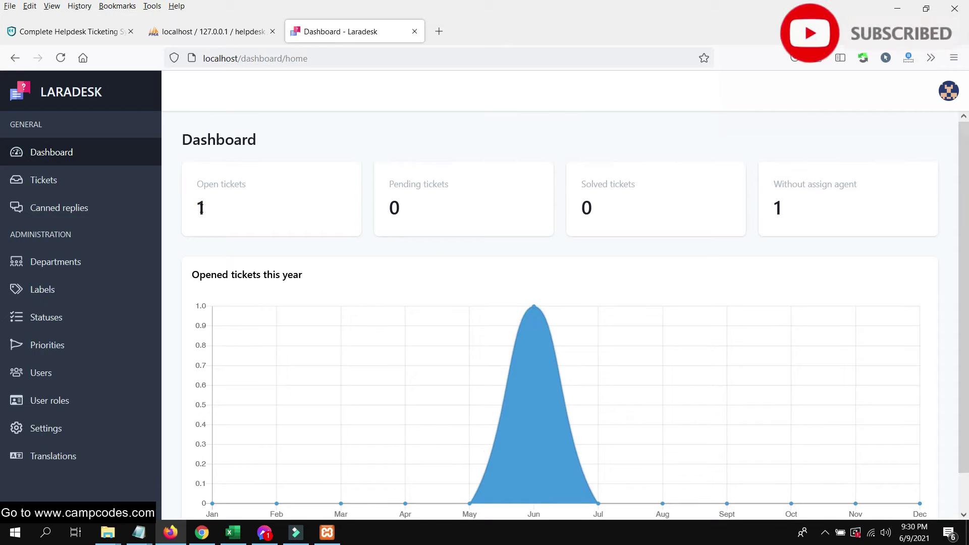
drag(234, 207, 198, 207)
drag(802, 206, 759, 207)
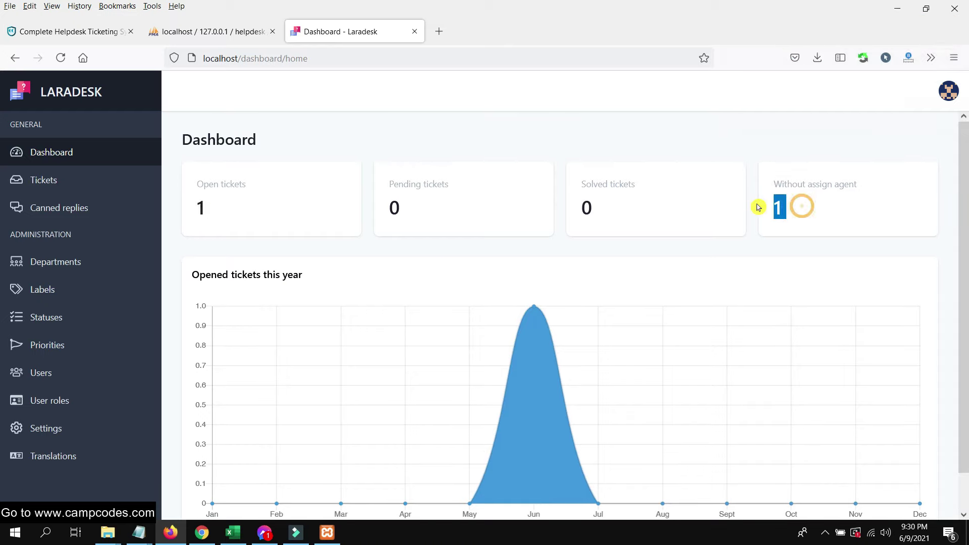
scroll(805, 283, down, 1)
scroll(443, 249, up, 1)
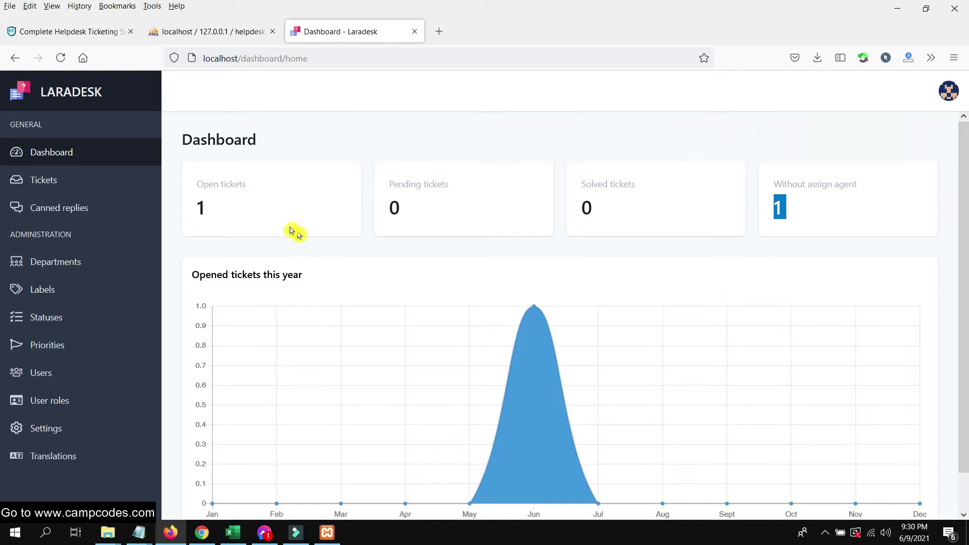
click(80, 178)
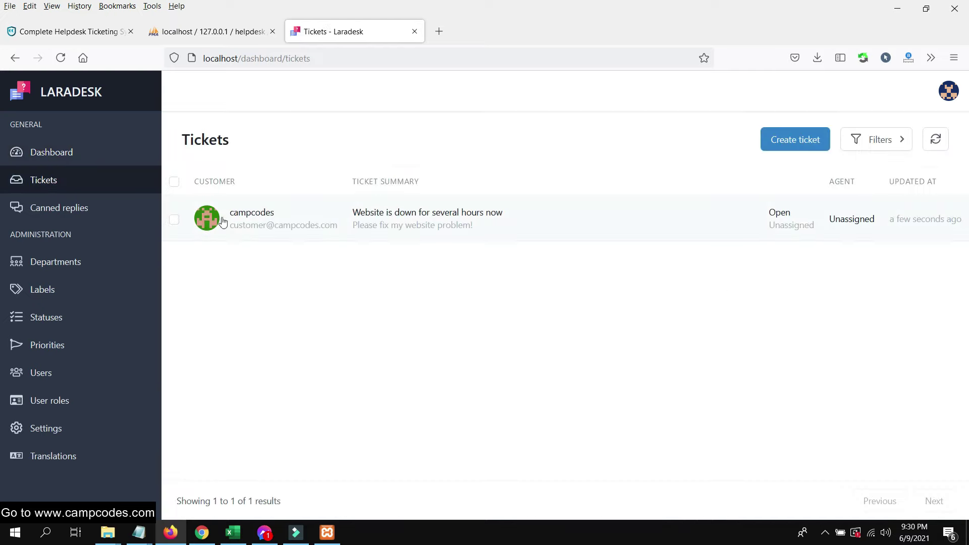
click(802, 220)
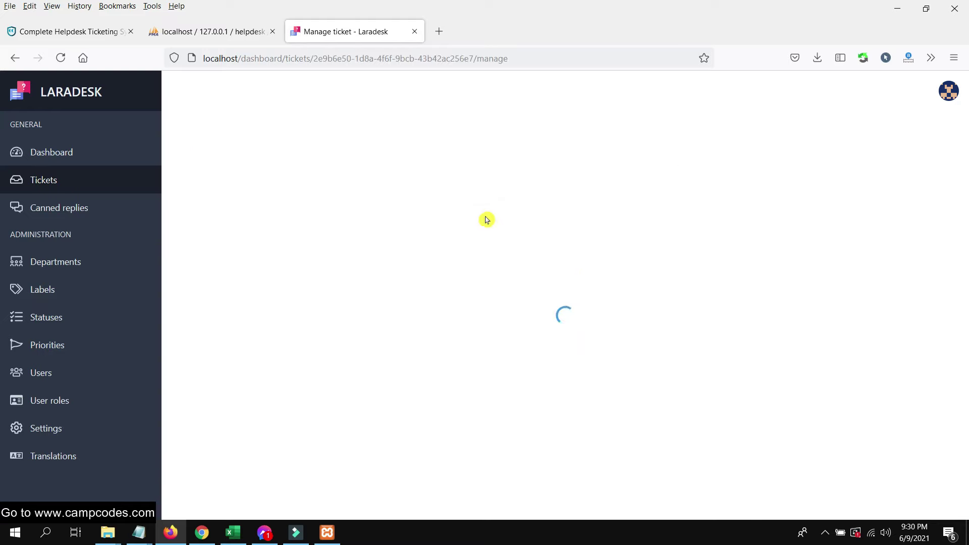
- Set ticket #1's priority to Urgent and reopen it from the tickets list
scroll(503, 260, down, 3)
scroll(503, 262, up, 3)
scroll(502, 261, down, 3)
scroll(504, 262, up, 3)
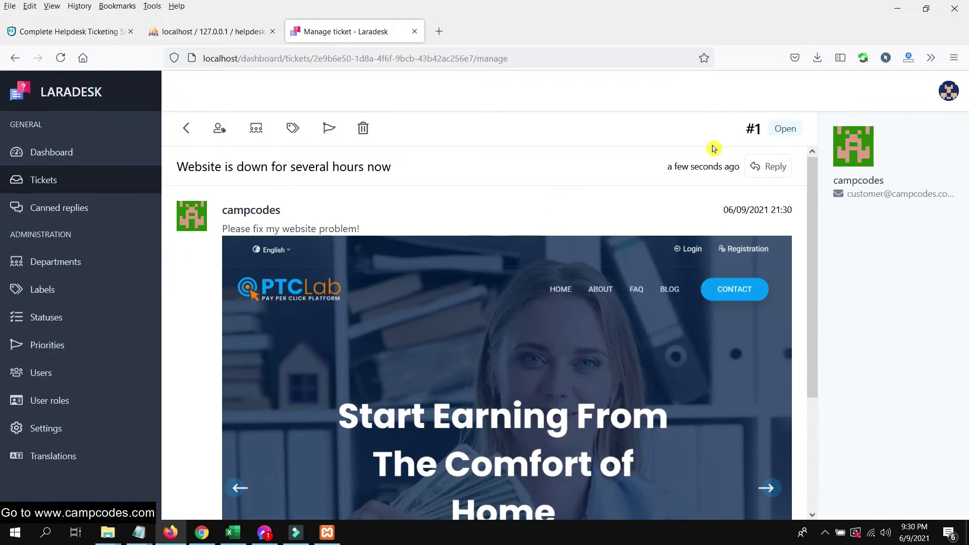
click(781, 129)
click(222, 130)
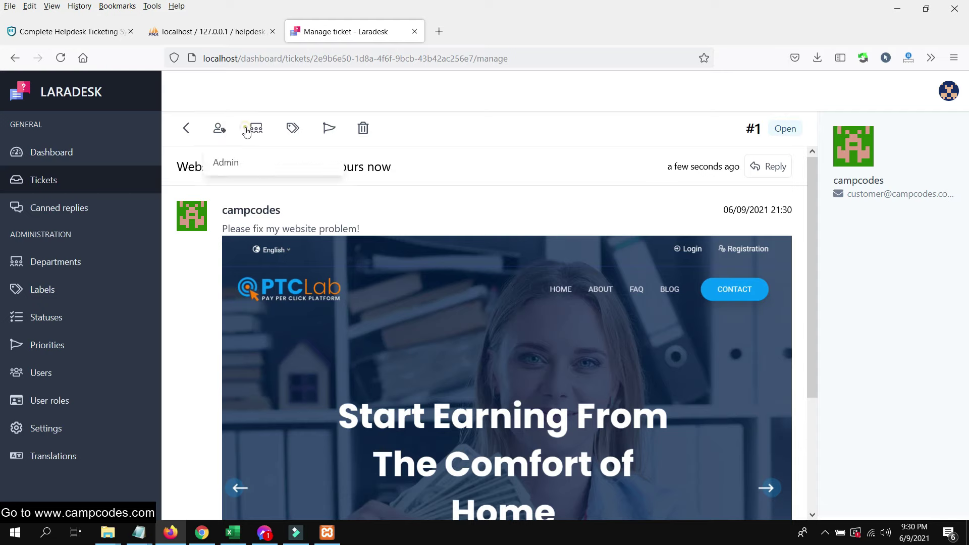
click(247, 131)
click(296, 130)
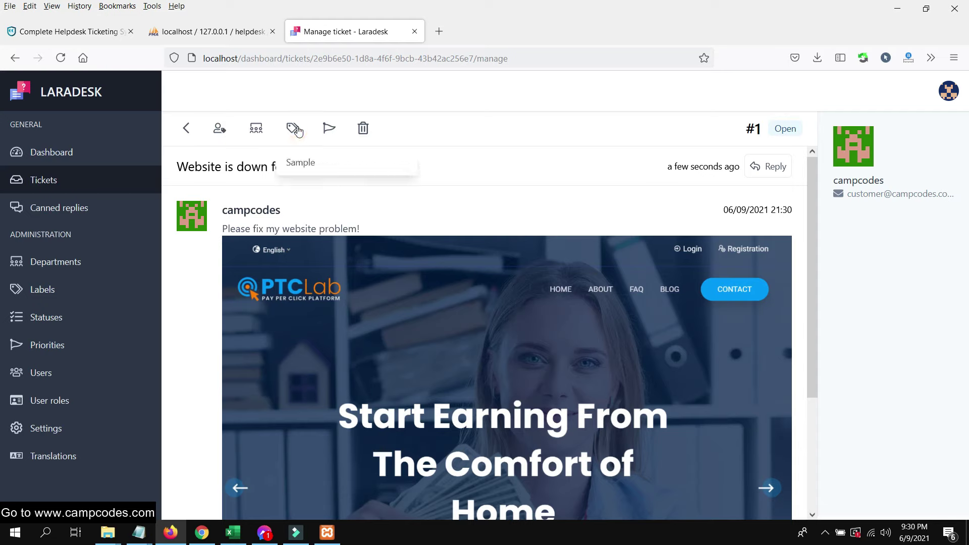
click(332, 131)
click(334, 231)
scroll(636, 203, down, 3)
scroll(625, 212, up, 3)
click(187, 130)
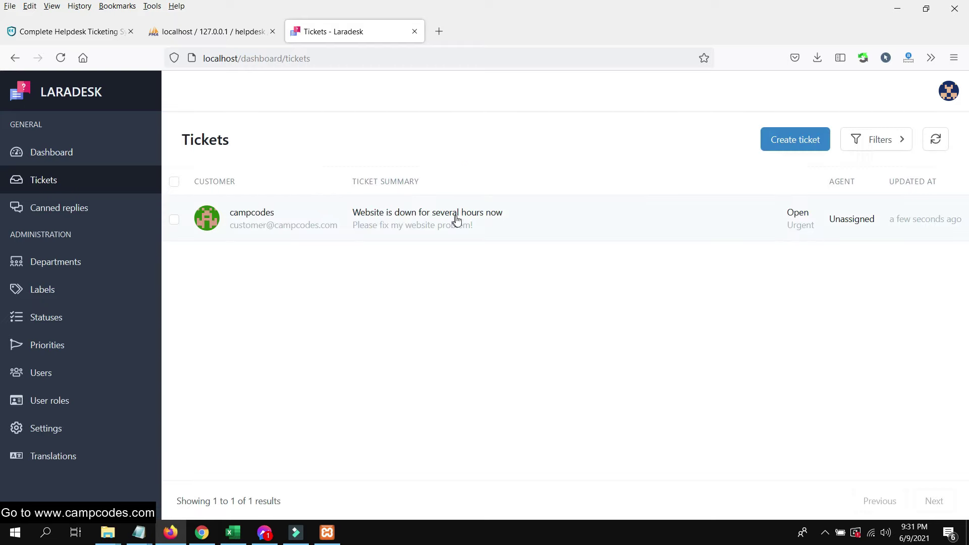
click(530, 221)
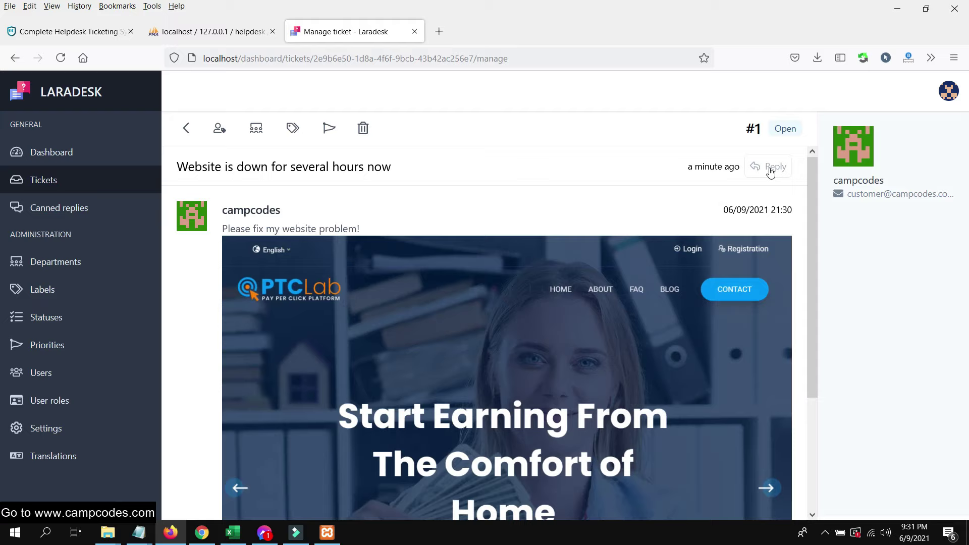
- Write the reply 'Please disable plugins in your wordpress website.' and send it to the customer
click(770, 171)
scroll(347, 259, down, 1)
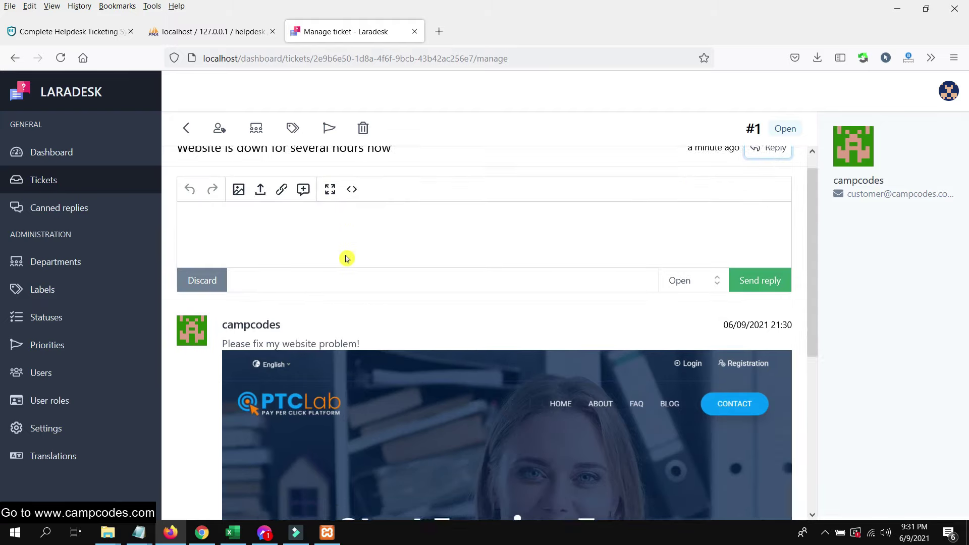
scroll(347, 259, up, 1)
scroll(327, 296, down, 5)
scroll(327, 297, up, 5)
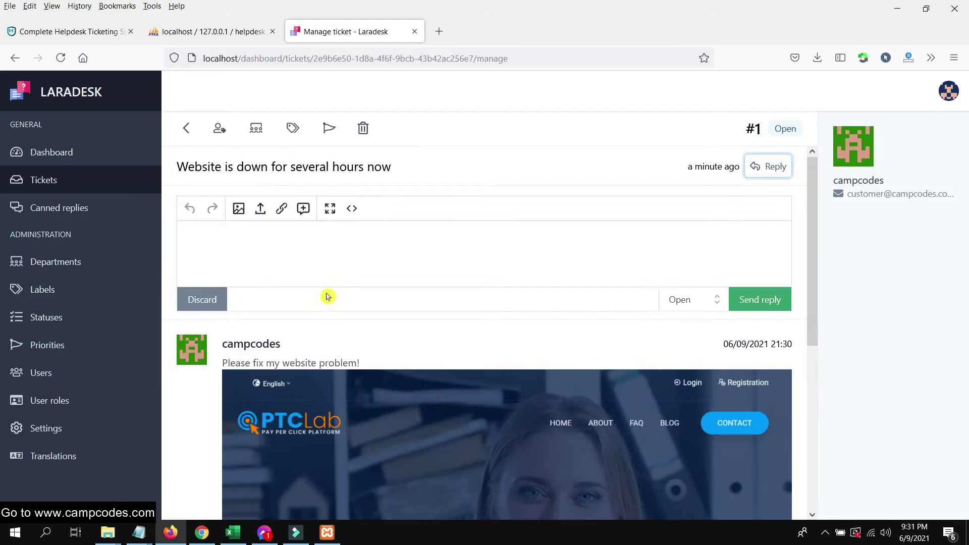
click(291, 252)
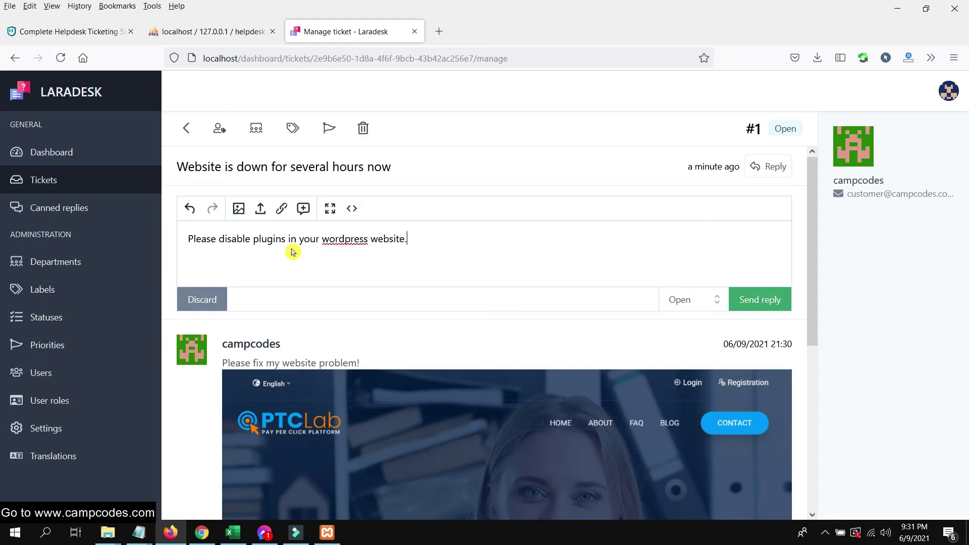
click(768, 299)
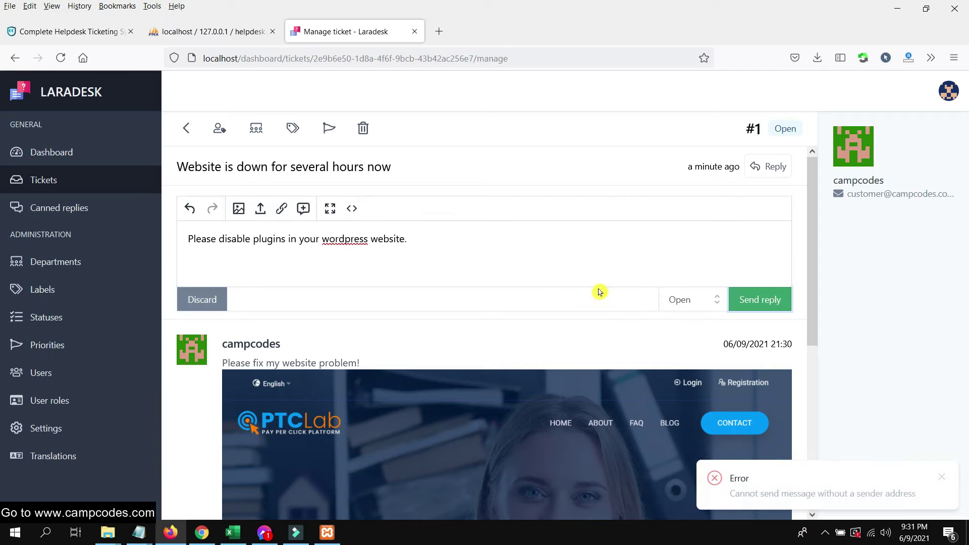
- After the send error, select and clear the leftover reply text
click(497, 247)
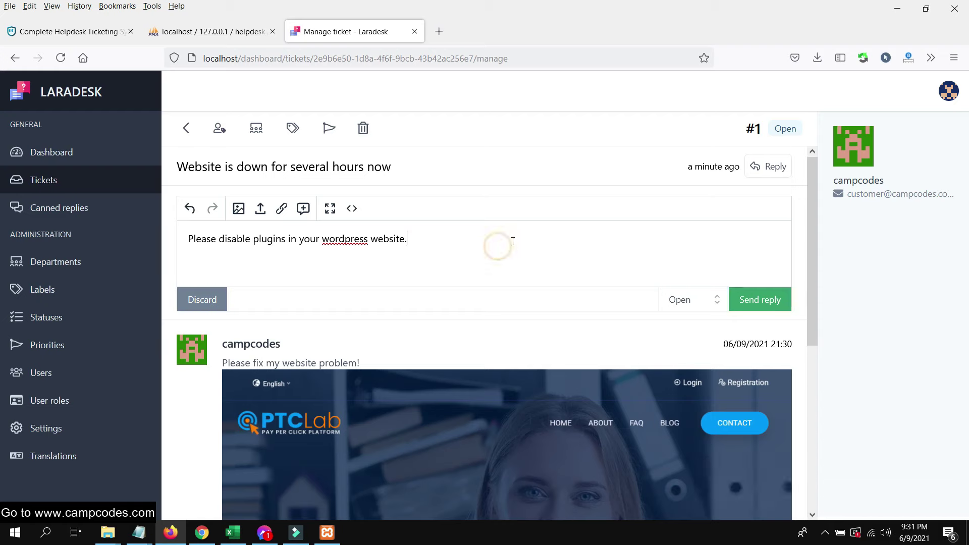
scroll(512, 251, down, 4)
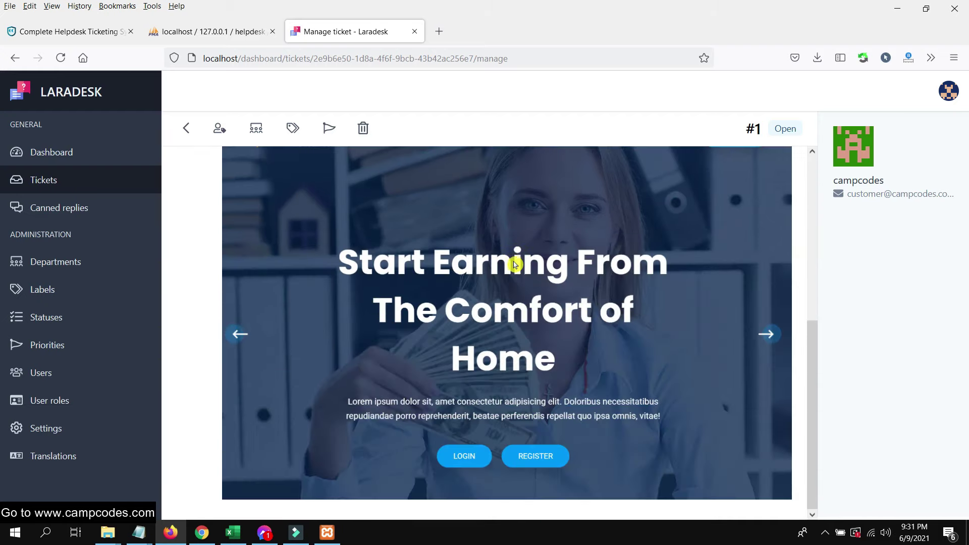
scroll(515, 267, up, 4)
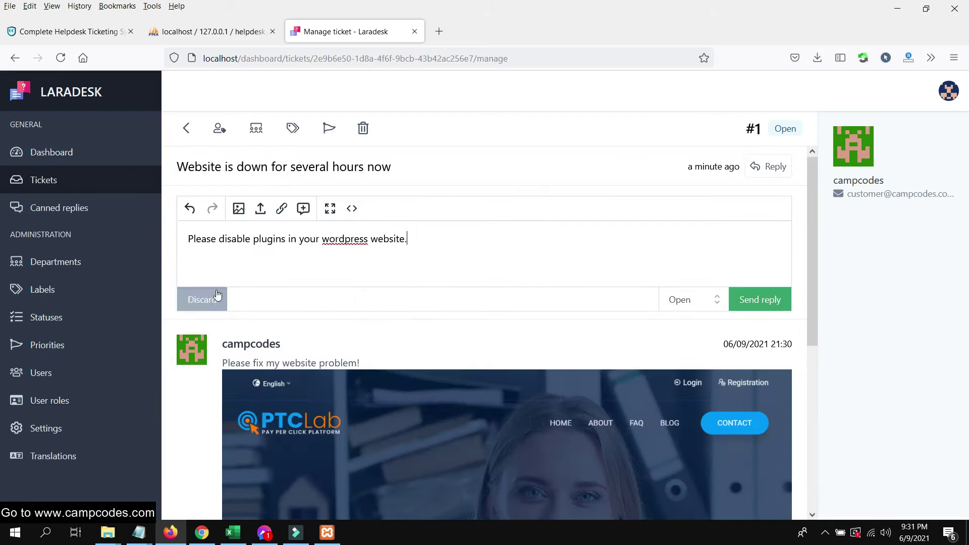
drag(399, 238, 166, 237)
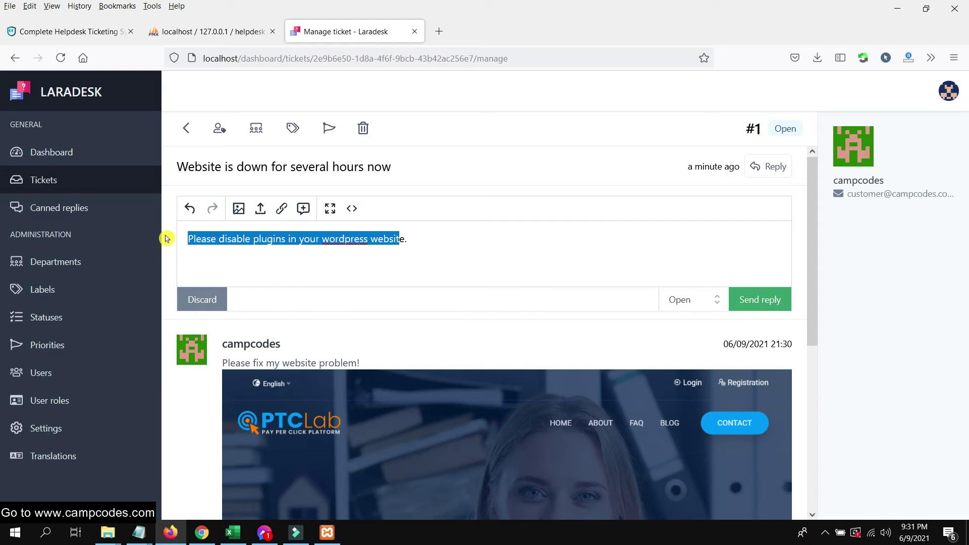
click(190, 208)
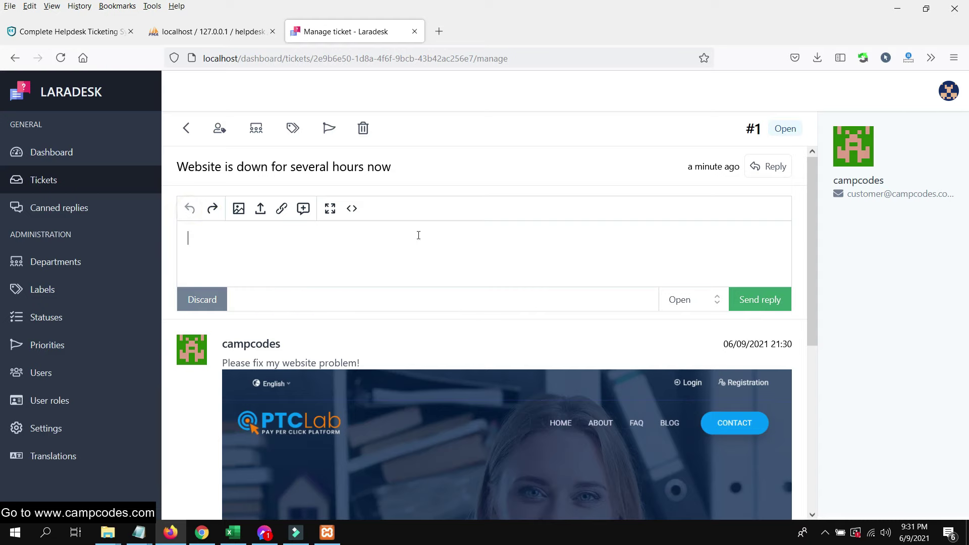
- Assign the ticket to Admin
click(219, 128)
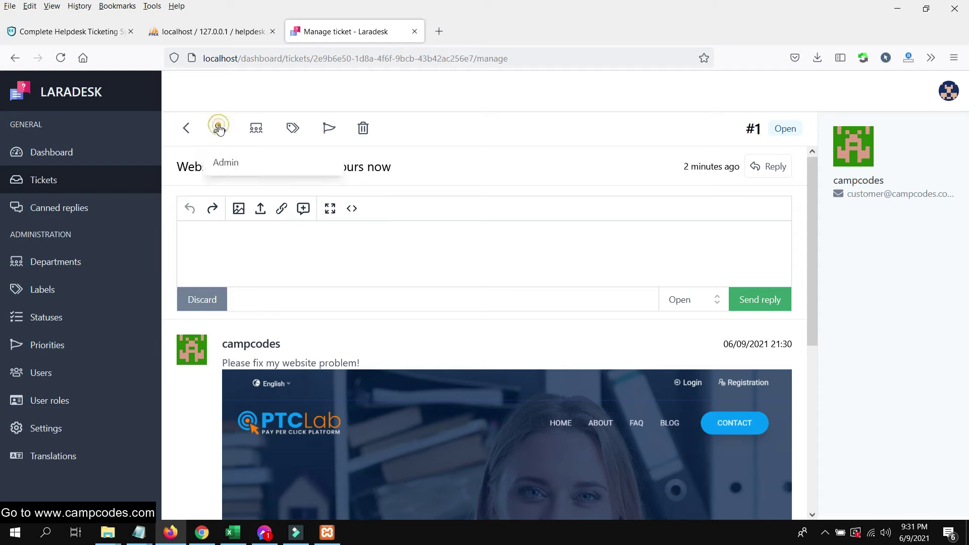
click(219, 129)
click(880, 183)
click(850, 147)
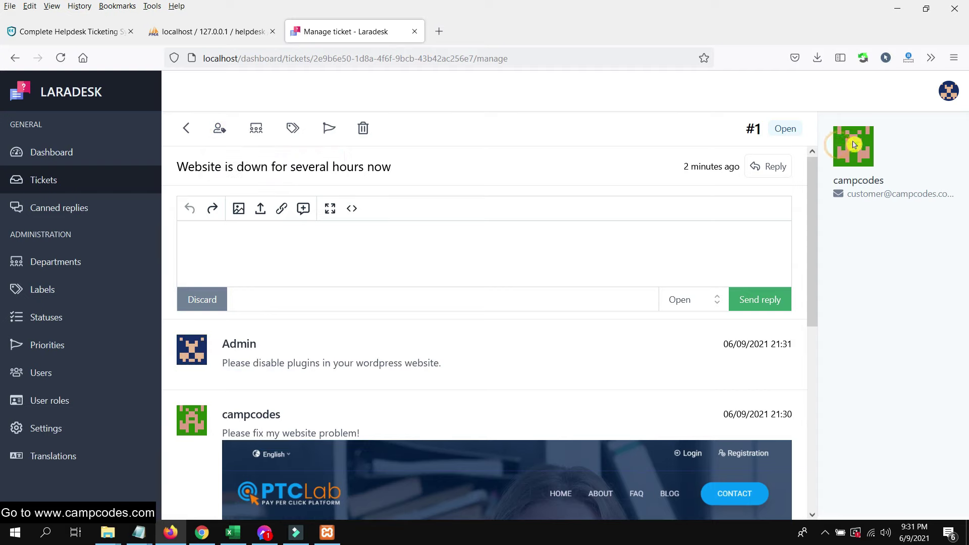
scroll(714, 227, down, 1)
scroll(713, 227, up, 1)
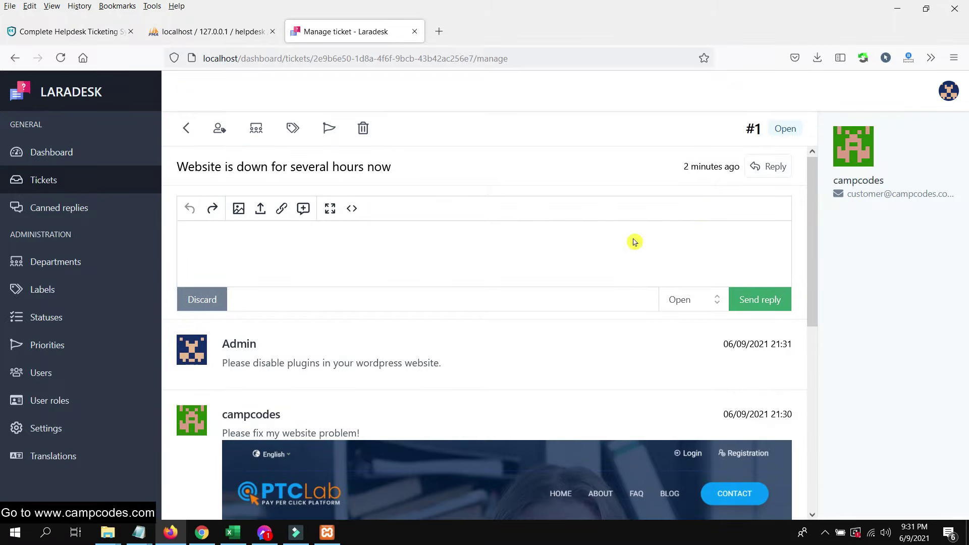
- Reload the tickets list and reopen the ticket to confirm the admin reply is posted
click(187, 131)
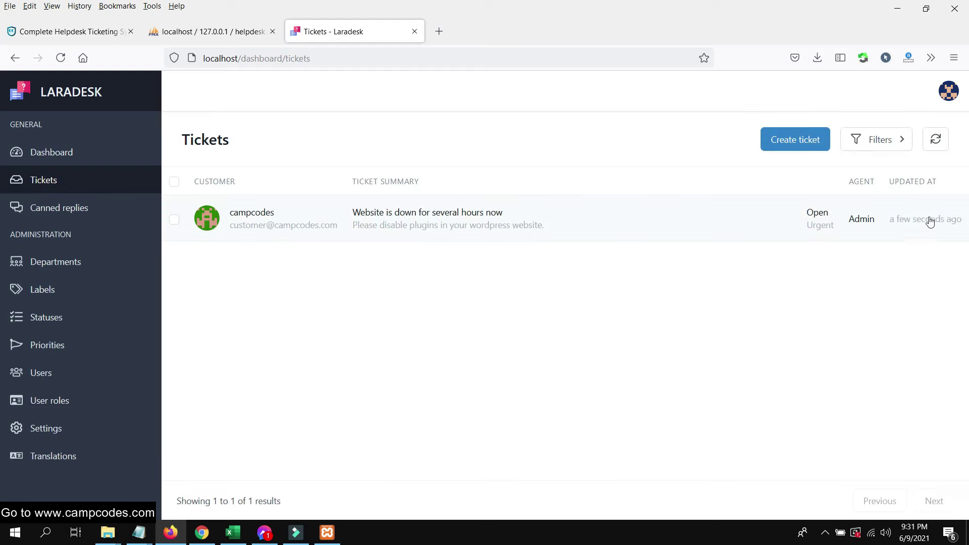
click(936, 143)
click(949, 222)
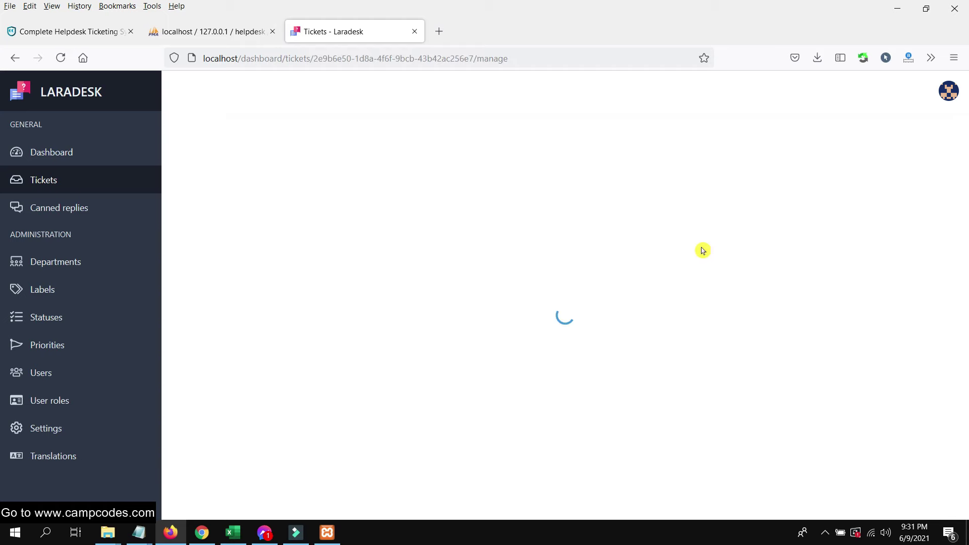
scroll(794, 231, down, 5)
scroll(772, 281, up, 5)
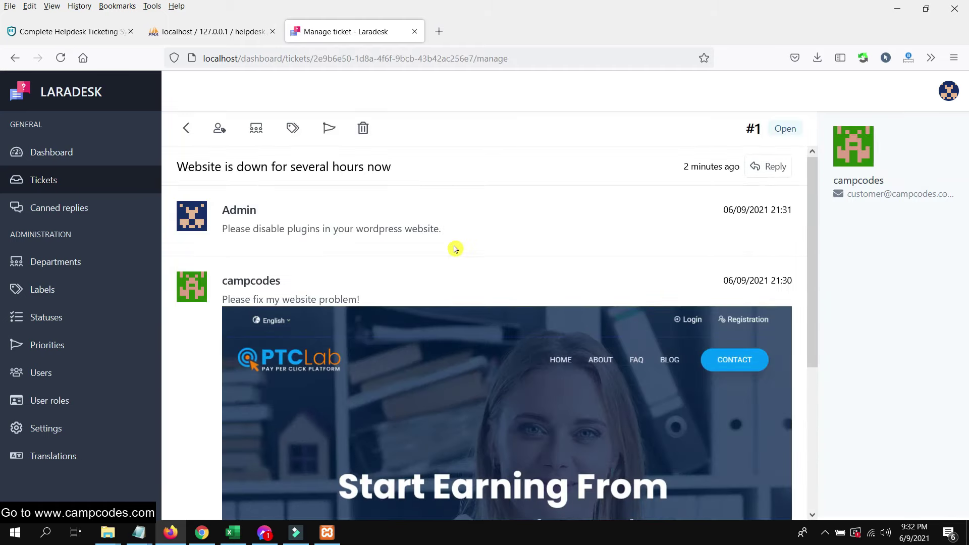
scroll(457, 217, down, 5)
scroll(459, 244, up, 5)
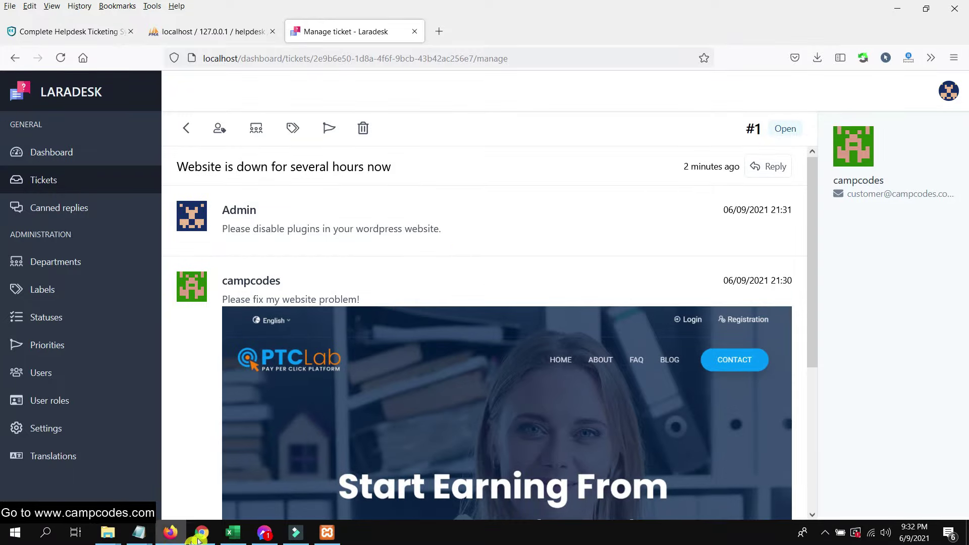
click(198, 539)
right_click(81, 10)
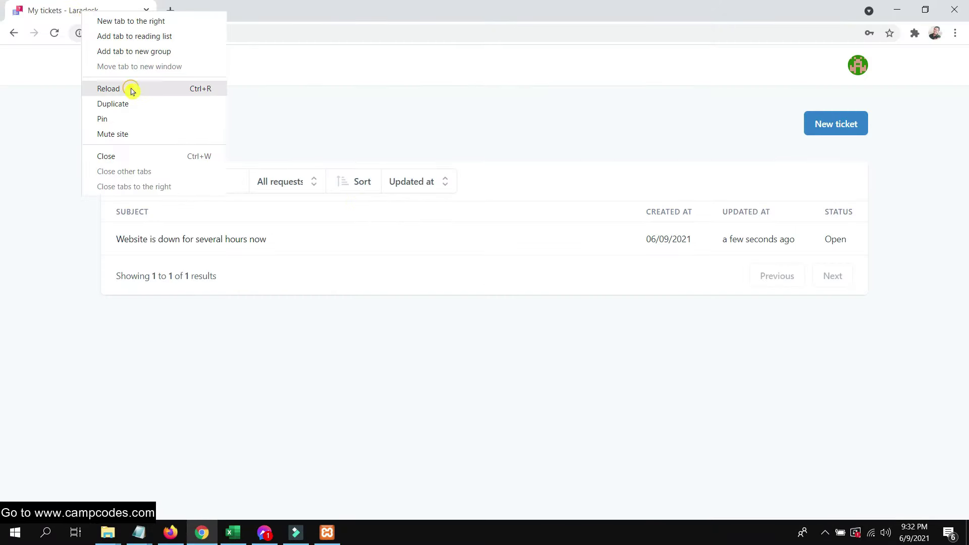
click(132, 91)
click(14, 39)
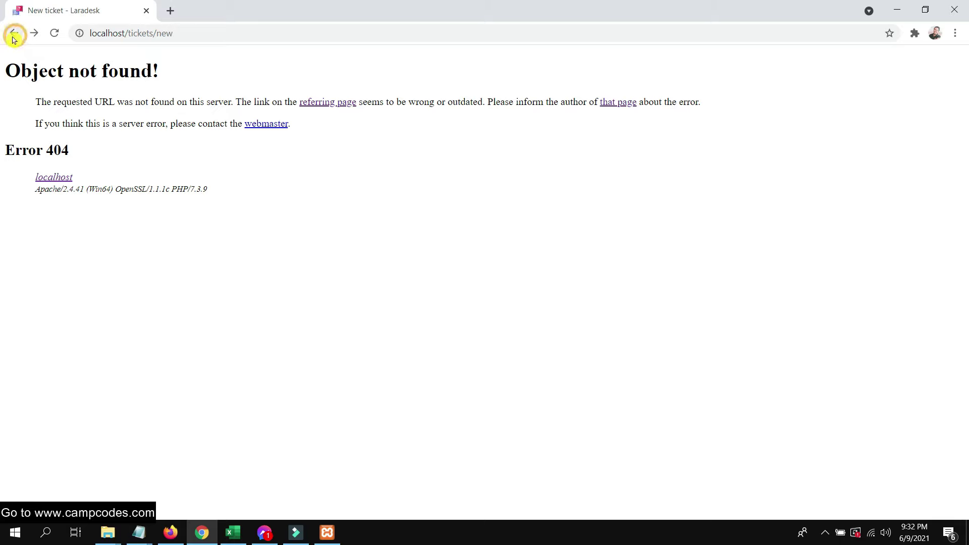
click(55, 34)
drag(162, 34, 280, 34)
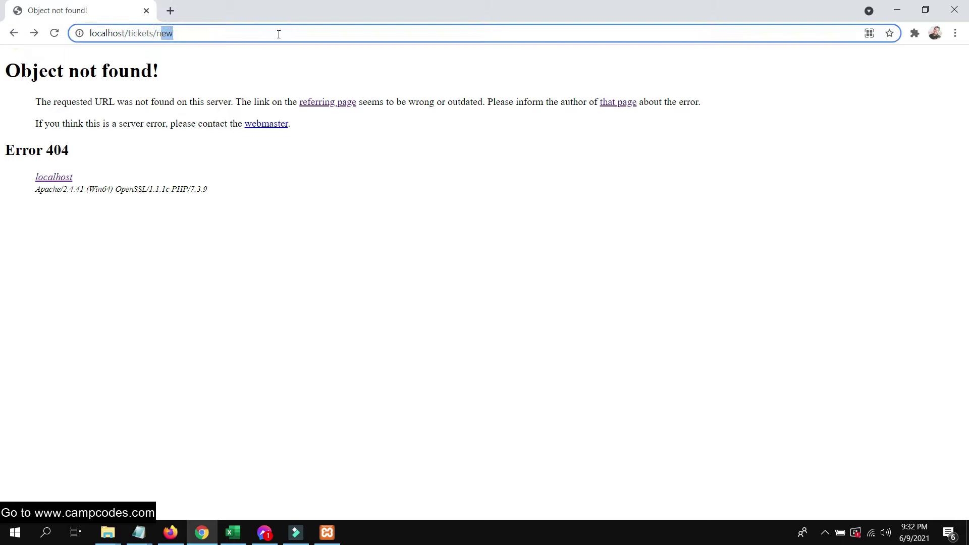
key(BackSpace)
key(BackSpace)
key(Return)
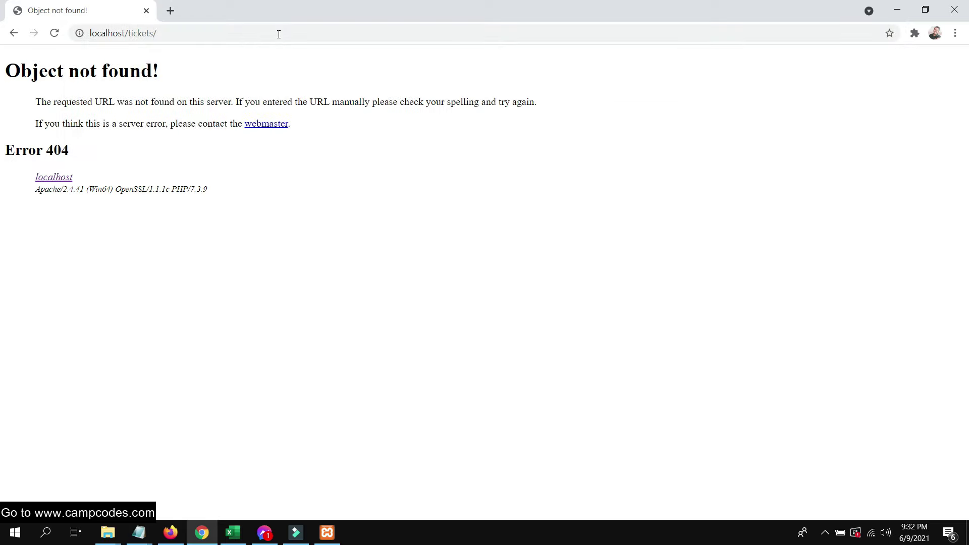
click(278, 33)
click(275, 36)
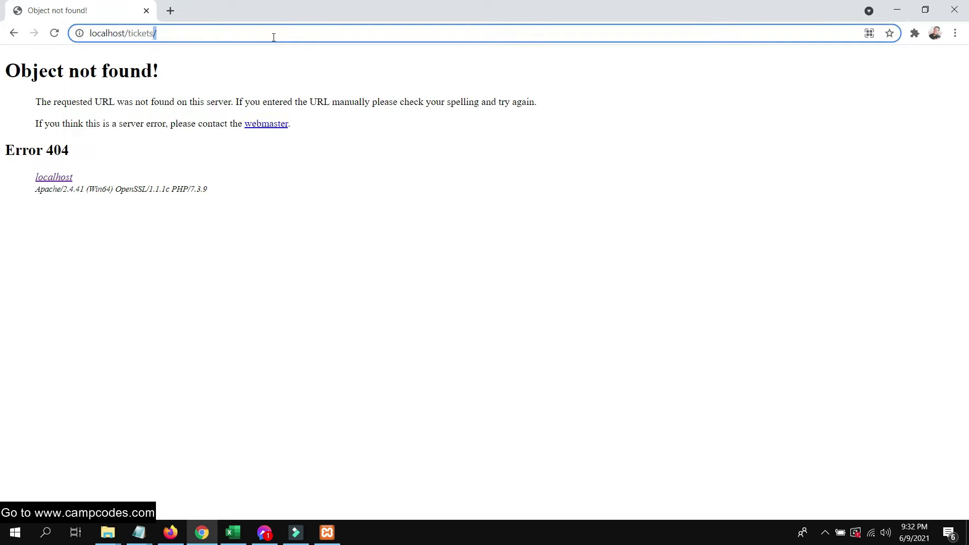
key(BackSpace)
key(BackSpace)
key(BackSpace)
key(BackSpace)
key(BackSpace)
key(BackSpace)
key(BackSpace)
key(BackSpace)
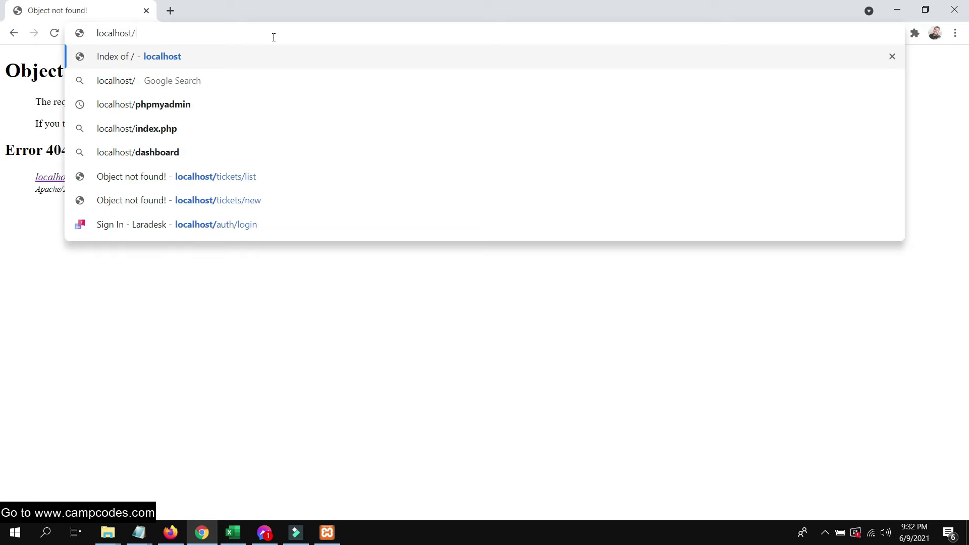
click(13, 34)
click(14, 35)
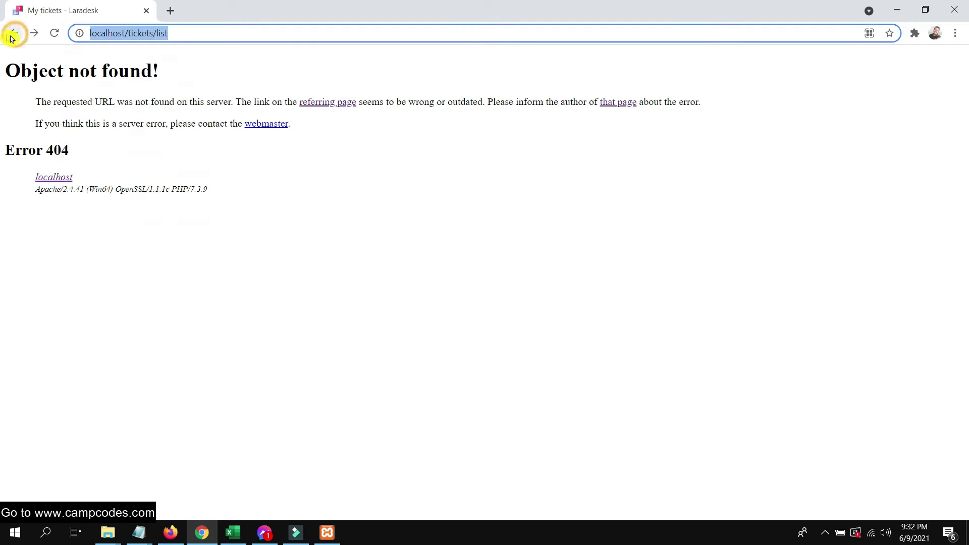
click(15, 37)
right_click(96, 8)
click(124, 75)
click(11, 31)
click(173, 33)
key(Return)
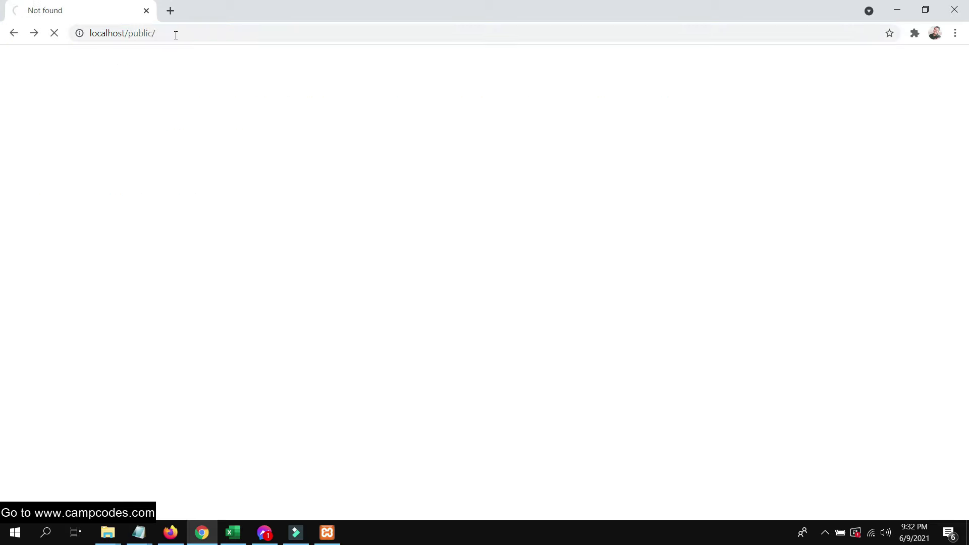
click(860, 66)
click(765, 130)
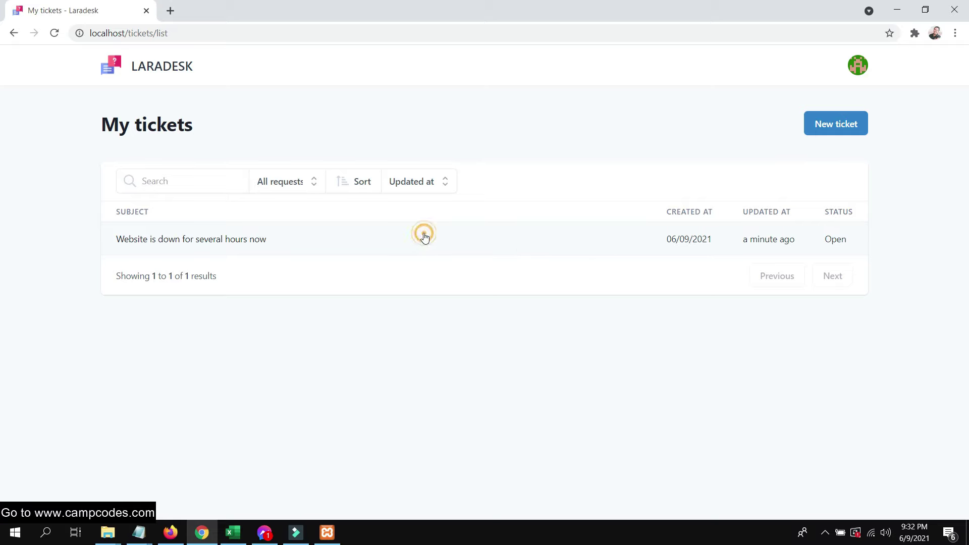
- As the customer, open the Website is down ticket, return to My tickets, and reopen it
click(424, 236)
scroll(474, 242, down, 3)
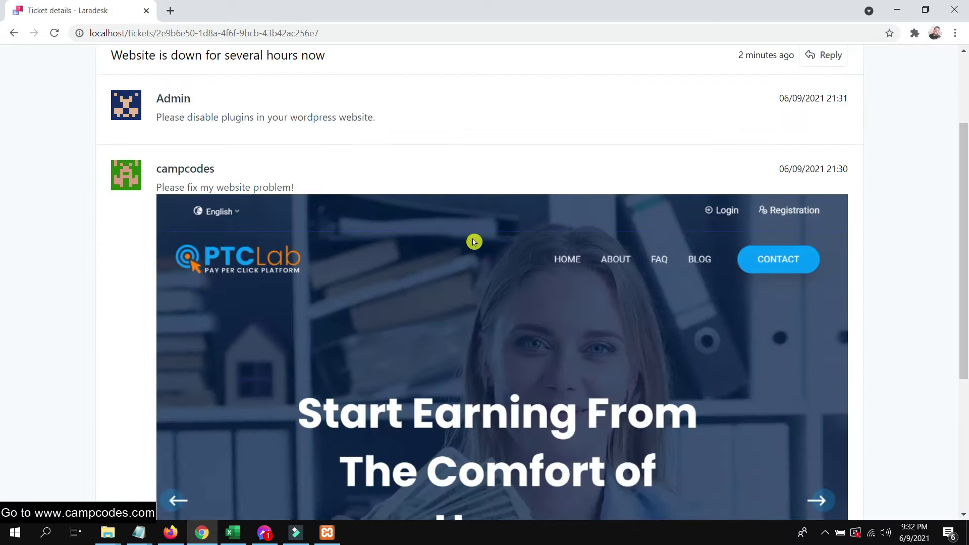
scroll(474, 242, up, 3)
drag(277, 239, 183, 239)
click(543, 123)
scroll(478, 220, down, 3)
scroll(489, 210, up, 5)
click(853, 127)
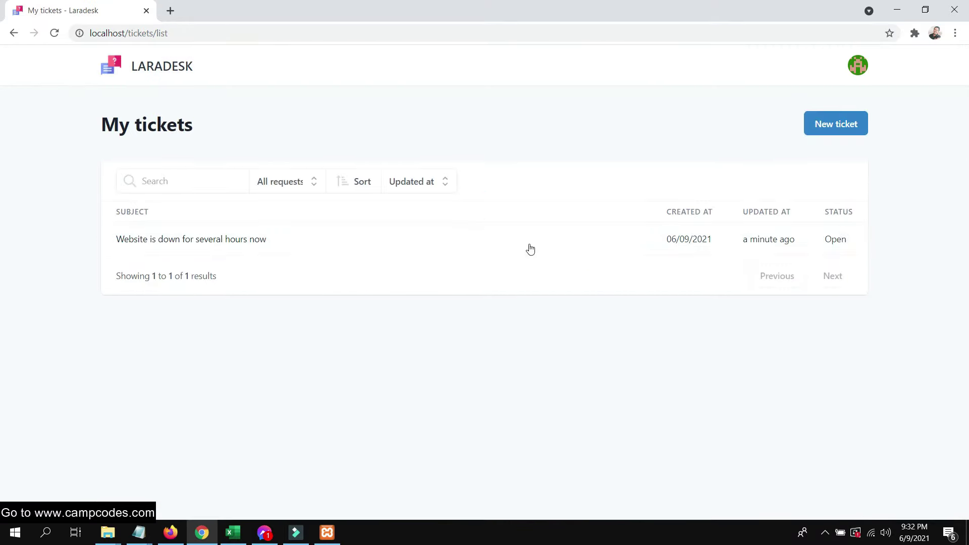
click(564, 224)
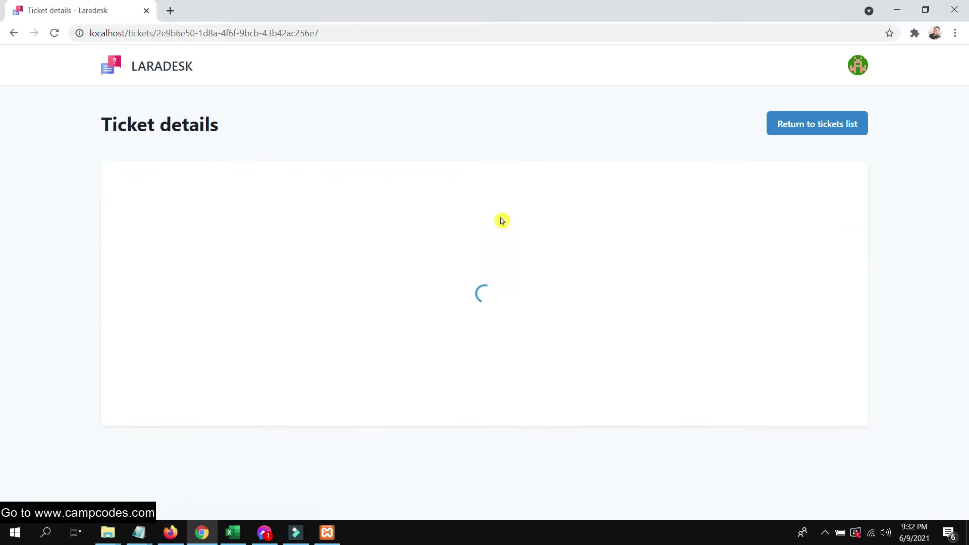
- Reply 'how long do i wait??' on the ticket as the customer and send it
click(818, 182)
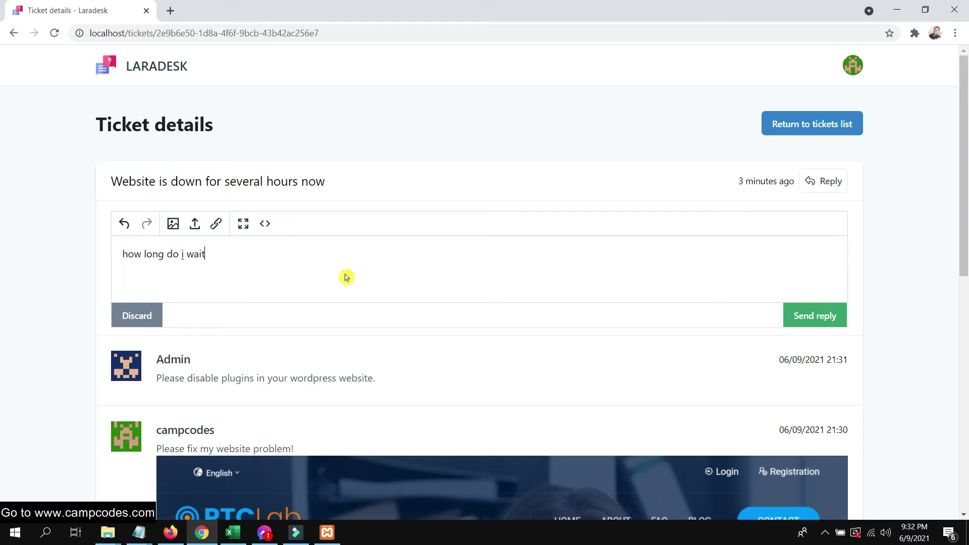
click(821, 314)
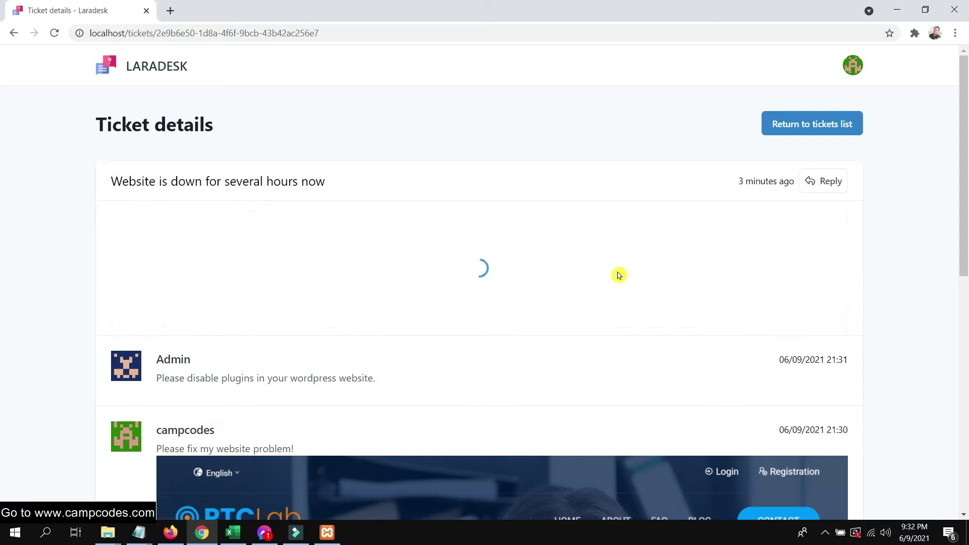
scroll(562, 238, down, 1)
scroll(565, 241, up, 1)
scroll(565, 242, down, 7)
scroll(492, 273, up, 7)
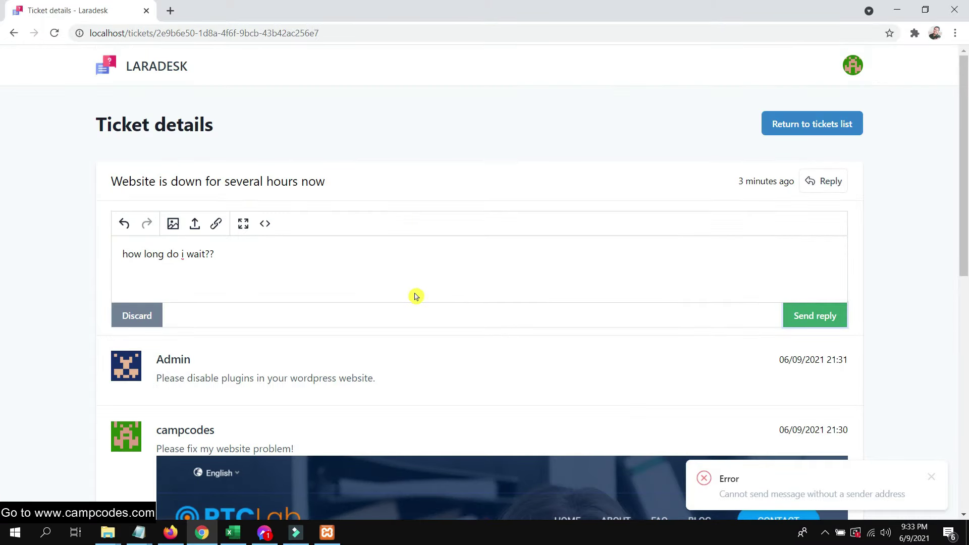
scroll(455, 313, down, 8)
click(171, 533)
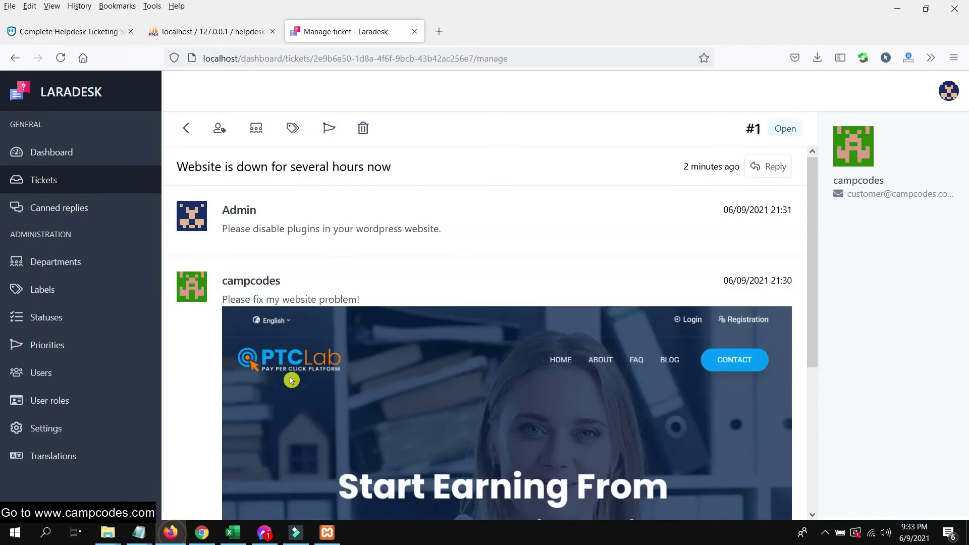
- Open ticket #1 from the admin tickets list to view the customer's latest message
click(68, 183)
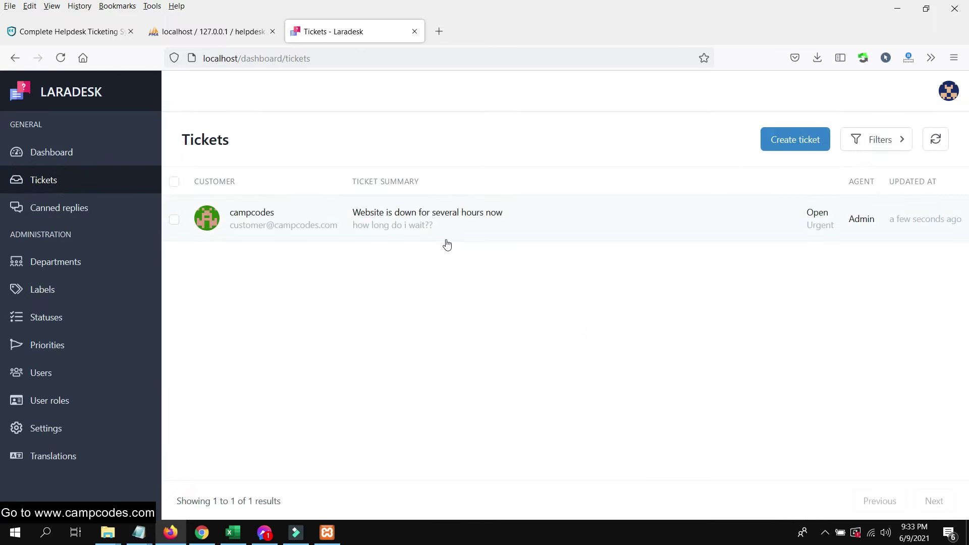
drag(358, 231, 459, 263)
click(428, 232)
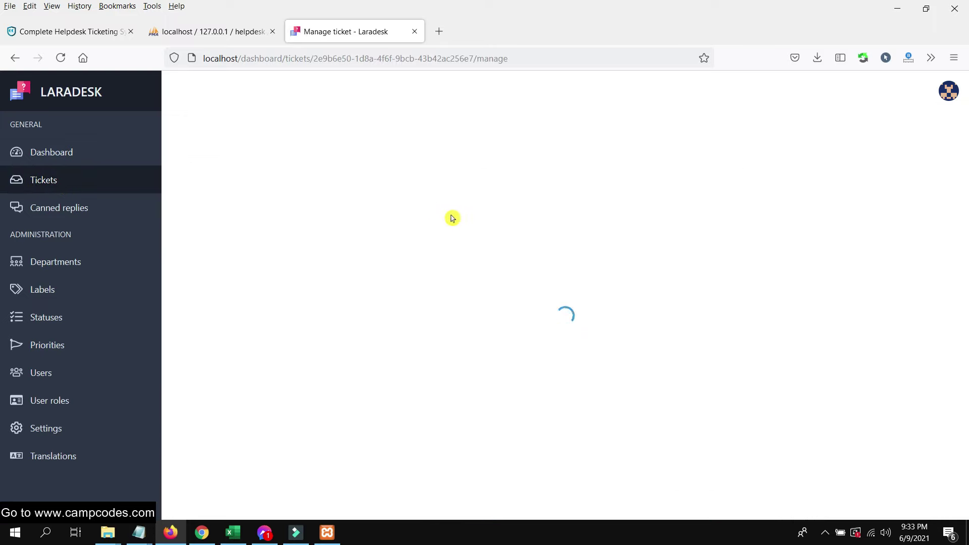
scroll(500, 271, down, 3)
scroll(478, 290, up, 3)
drag(358, 232, 222, 230)
- Visit the empty Canned replies list and open the Create canned reply form
click(59, 206)
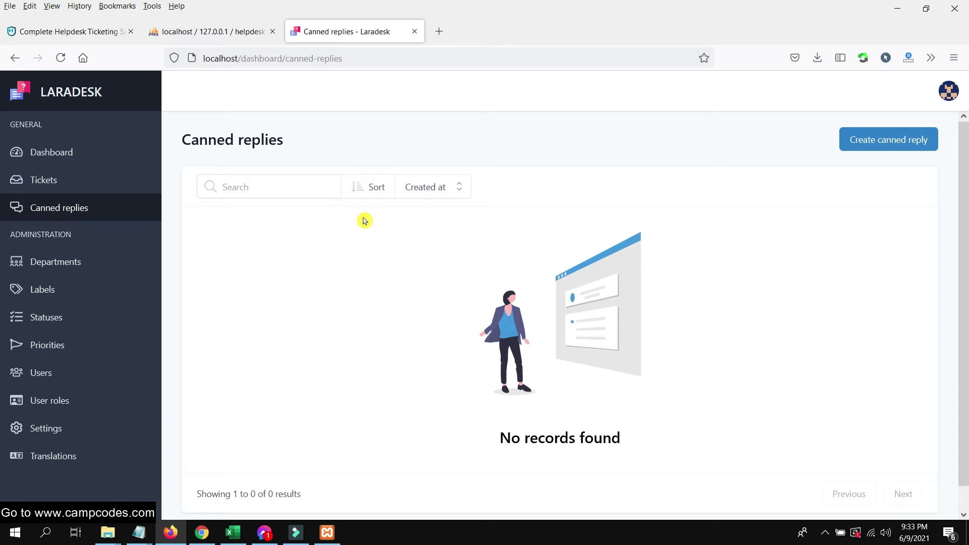
click(84, 153)
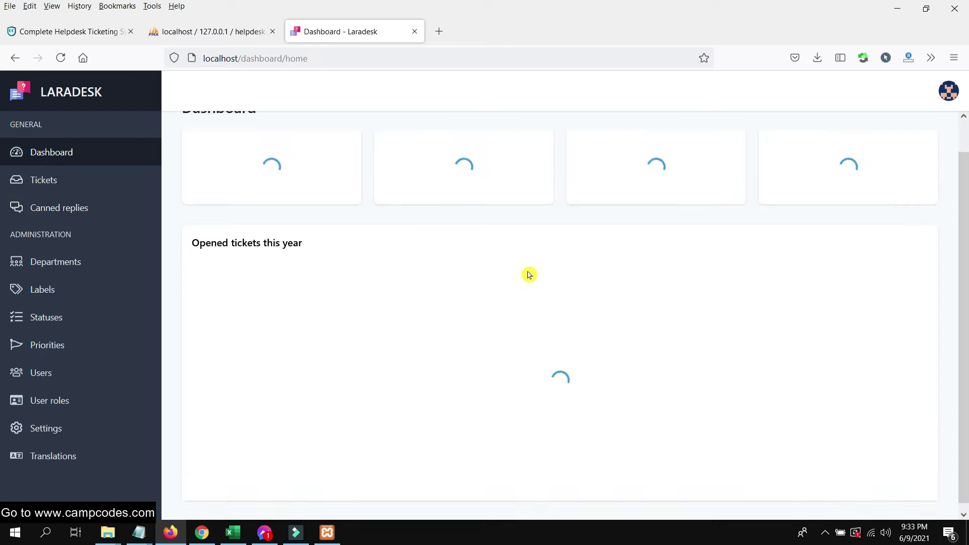
scroll(584, 210, down, 1)
scroll(583, 210, up, 1)
click(65, 208)
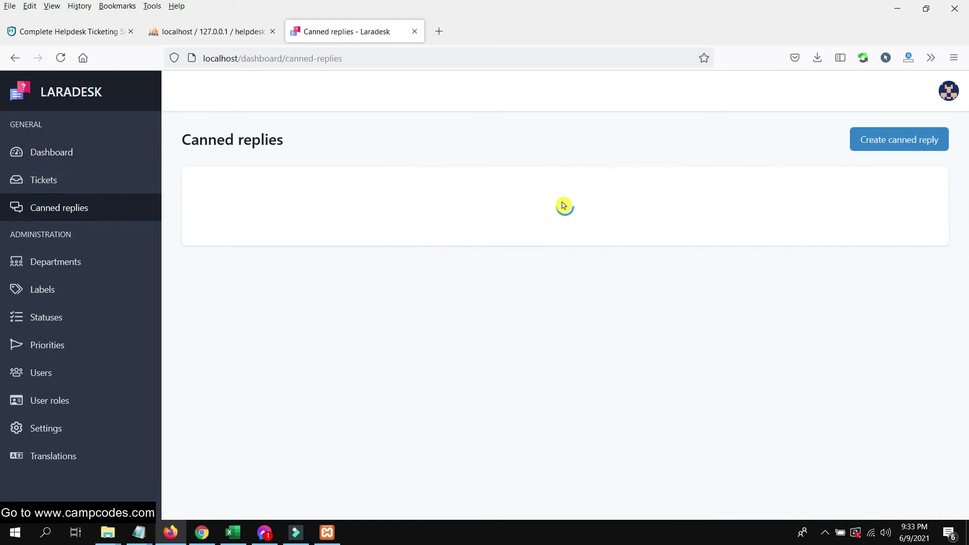
scroll(562, 206, down, 1)
scroll(534, 264, up, 1)
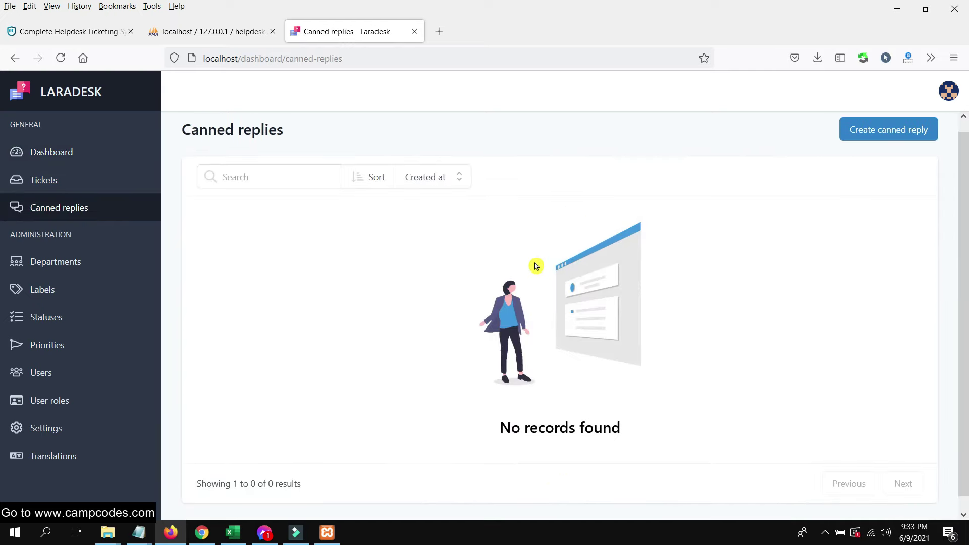
click(878, 141)
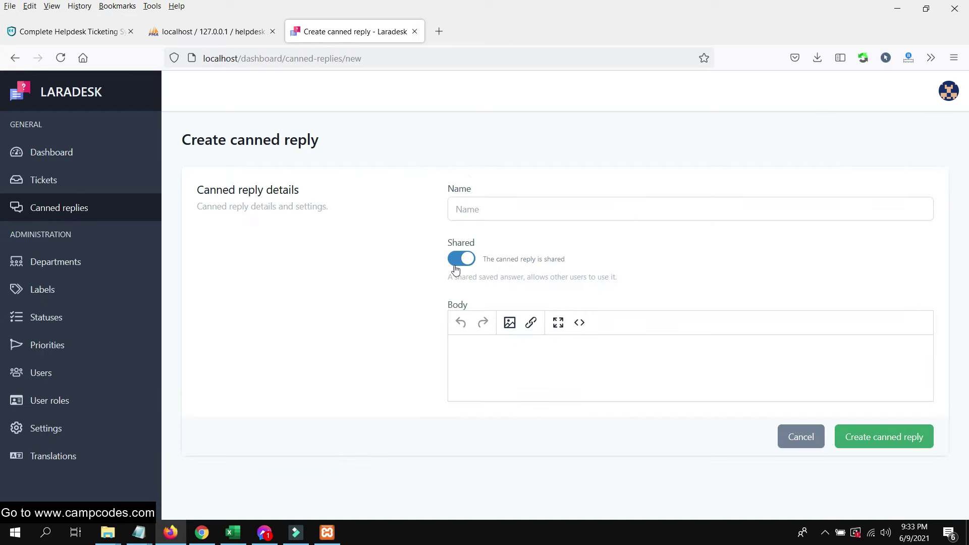
- Enter 'Website is down' as the new canned reply's name, leaving sharing on and the body empty
click(527, 211)
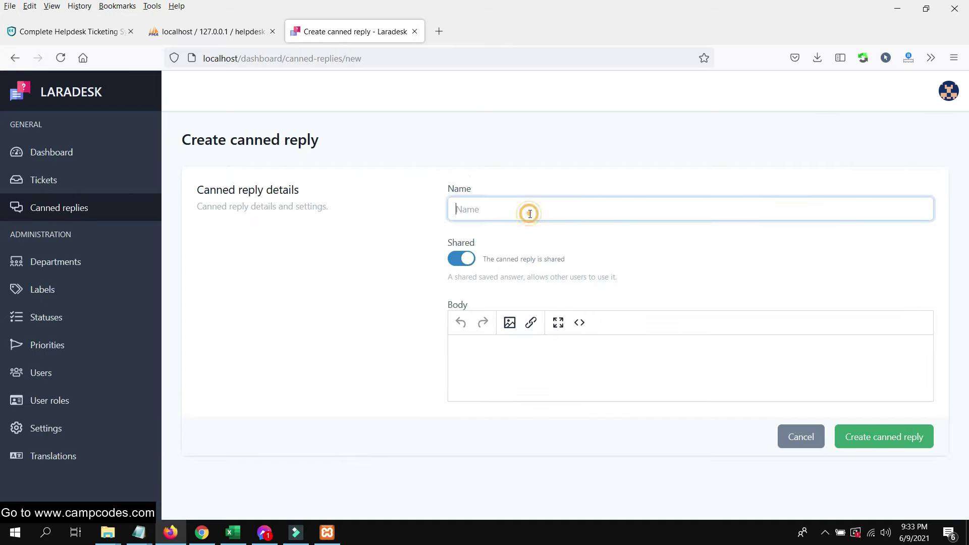
click(532, 364)
click(627, 216)
click(564, 253)
click(528, 208)
click(561, 208)
click(341, 232)
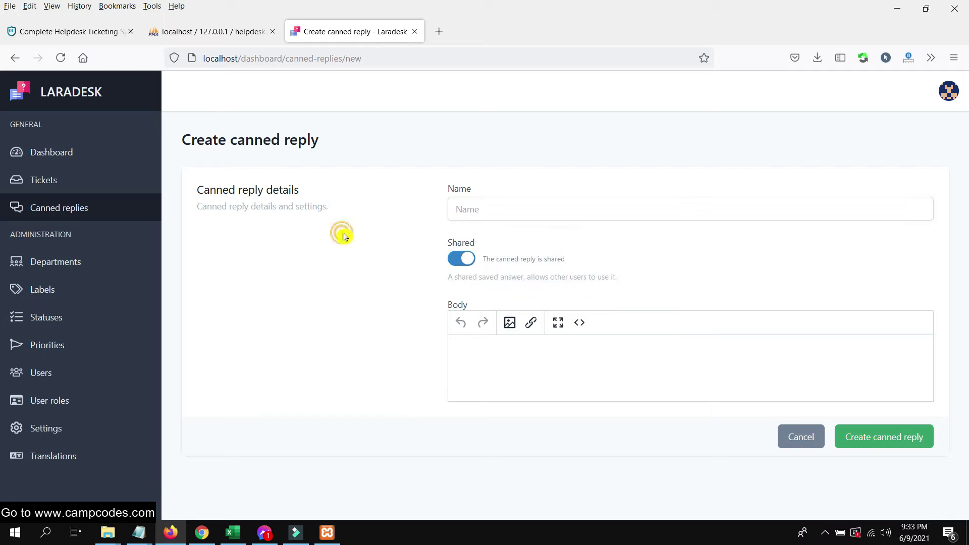
click(463, 208)
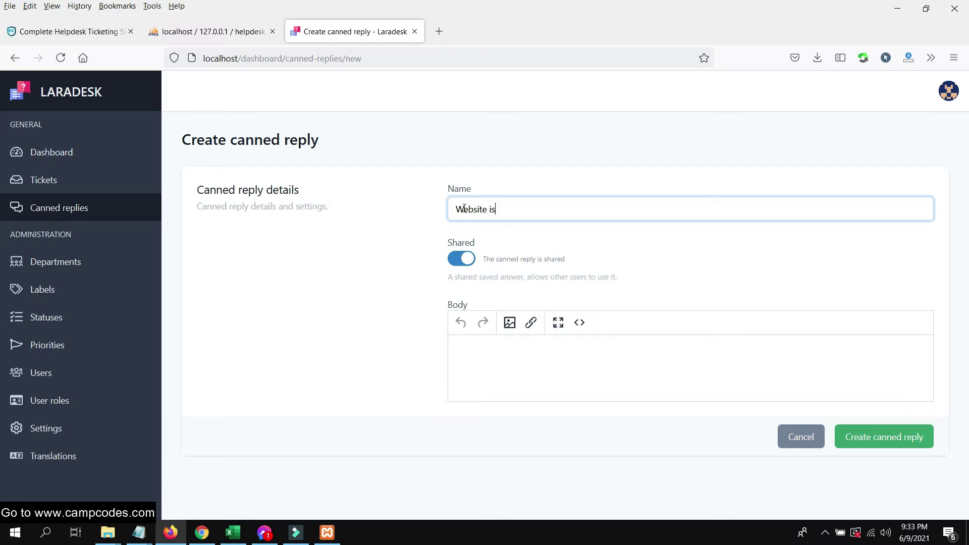
click(516, 381)
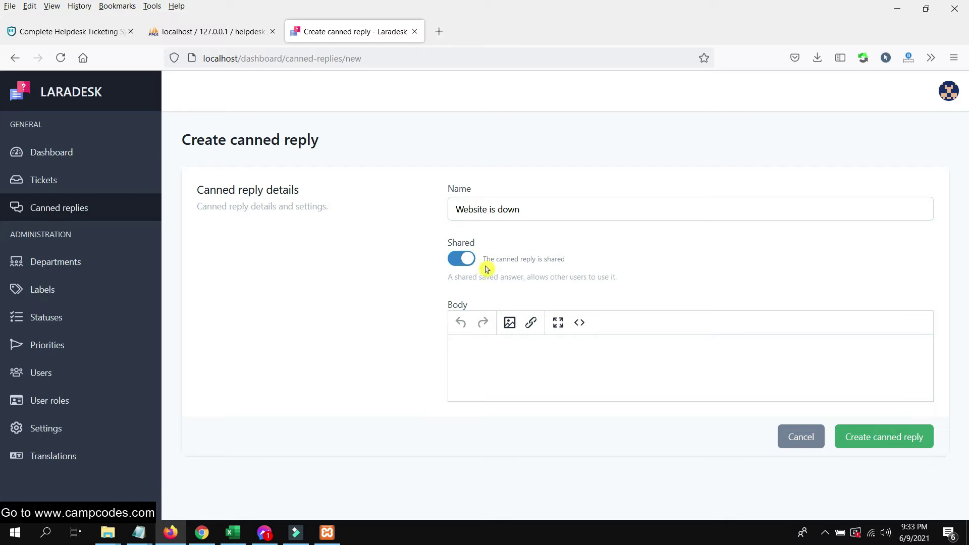
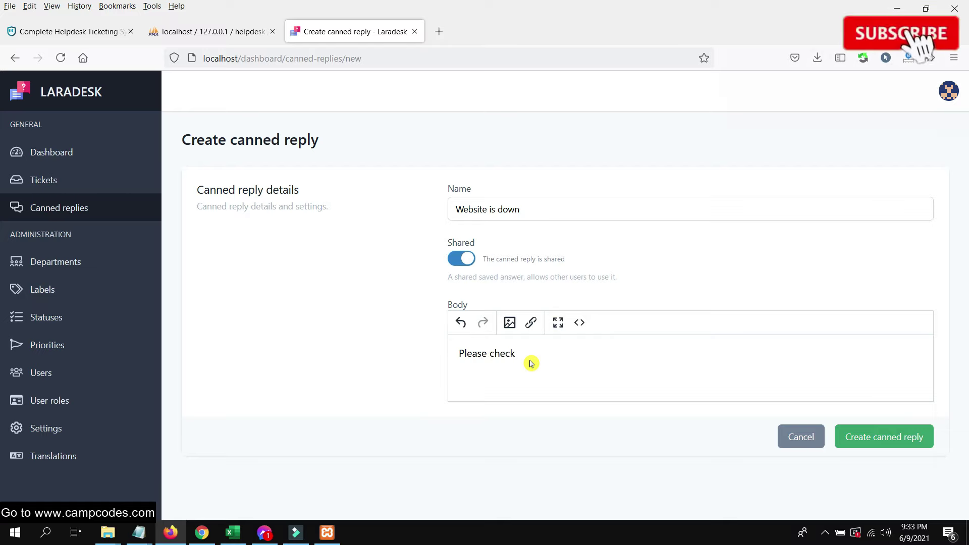
- Change the reply body to 'Please disable plugins or themes' and save the Website is down canned reply
key(BackSpace)
key(BackSpace)
key(BackSpace)
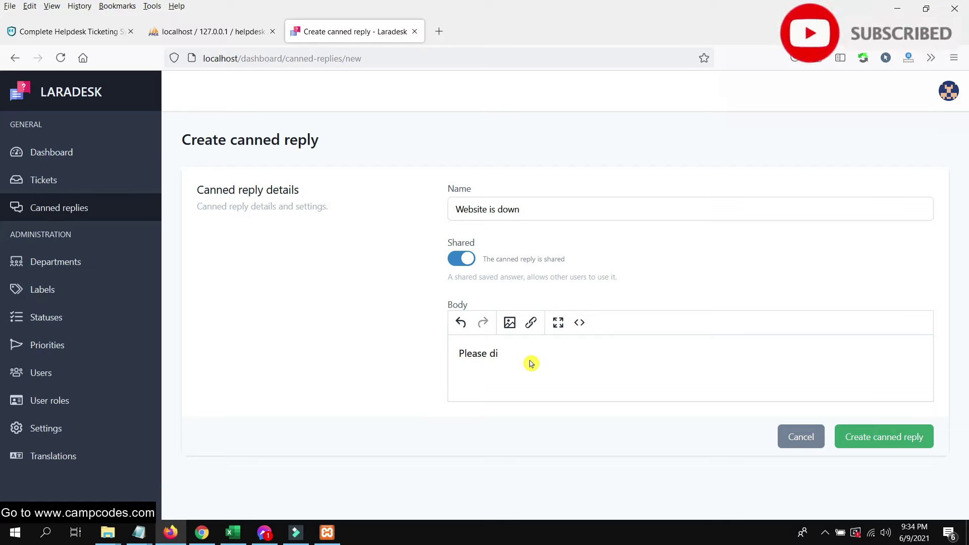
text(plugins or themes)
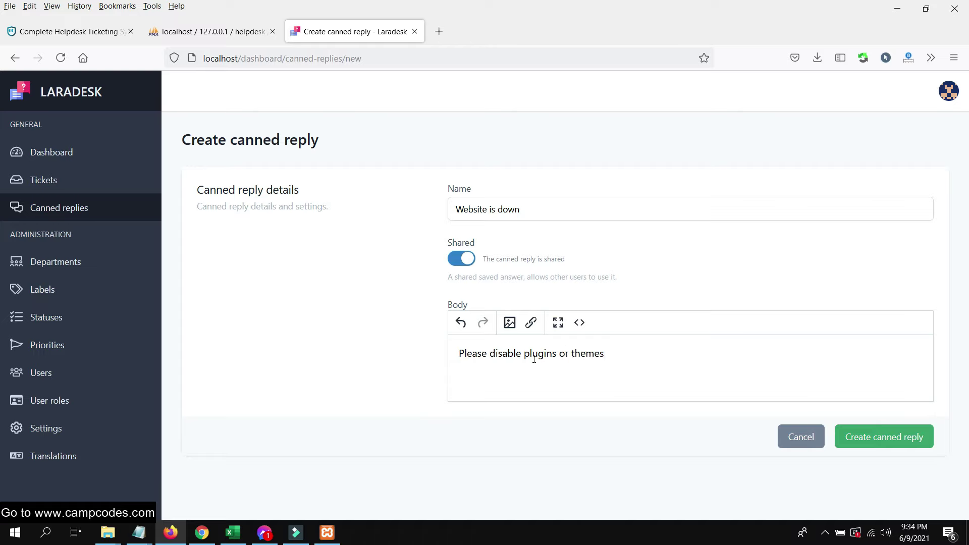
click(912, 438)
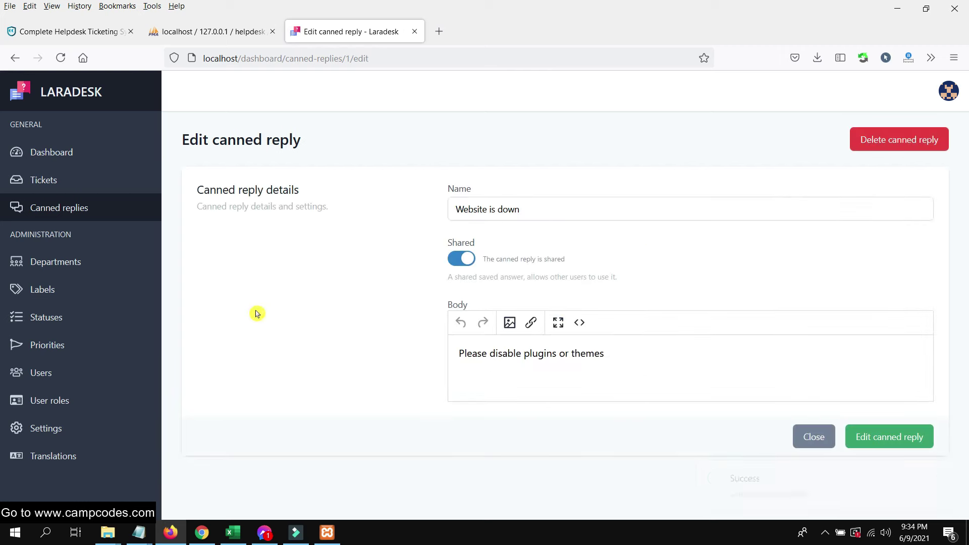
click(42, 217)
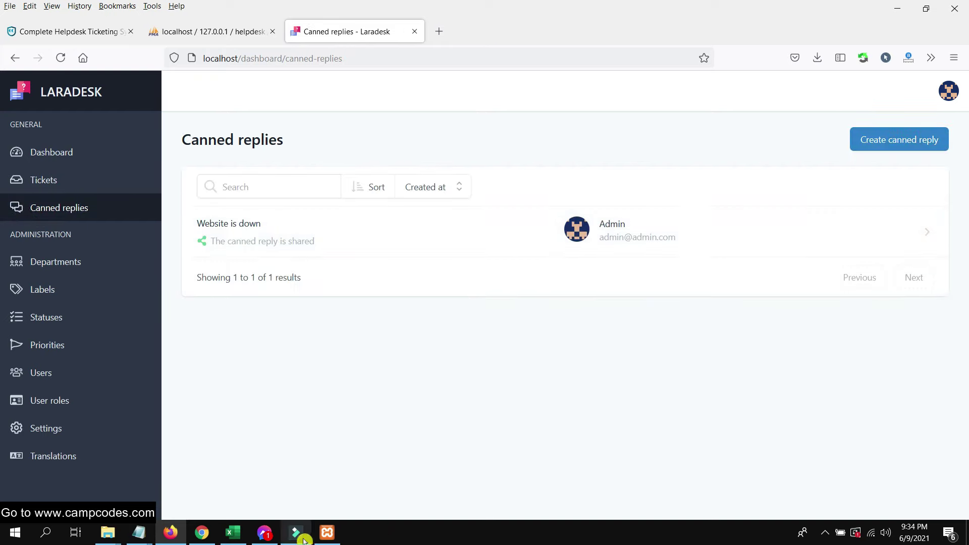
- As the customer, filter My tickets to Open and view the Website is down ticket, then open admin Tickets
click(202, 532)
scroll(371, 200, up, 8)
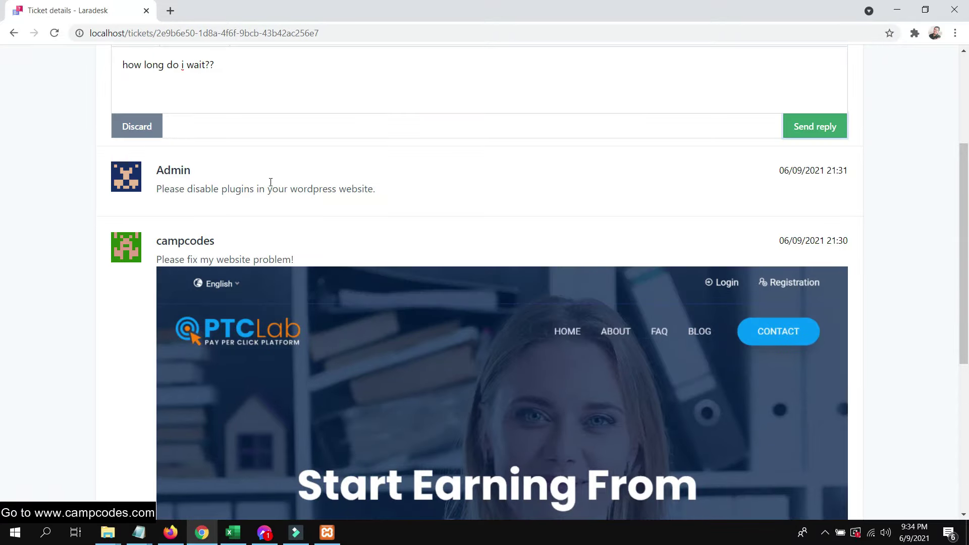
click(125, 61)
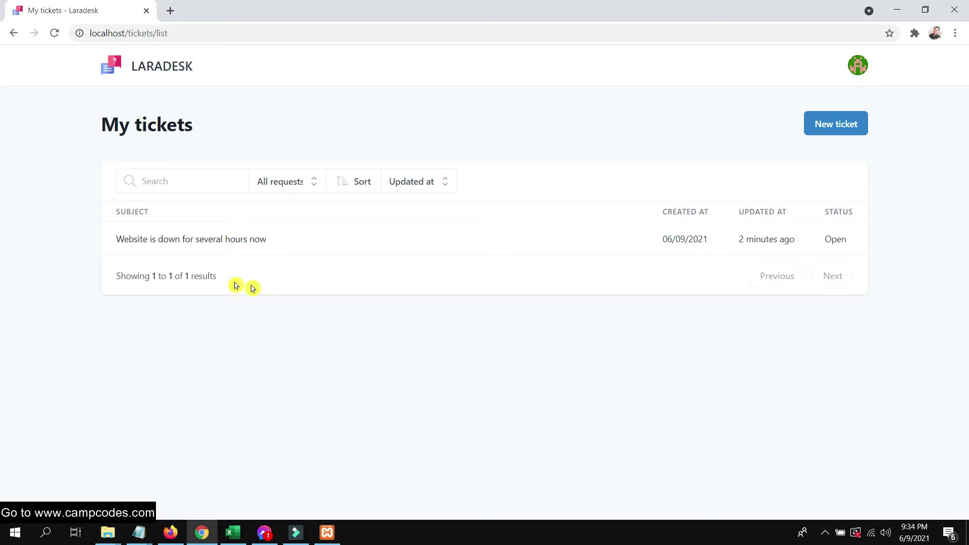
click(306, 188)
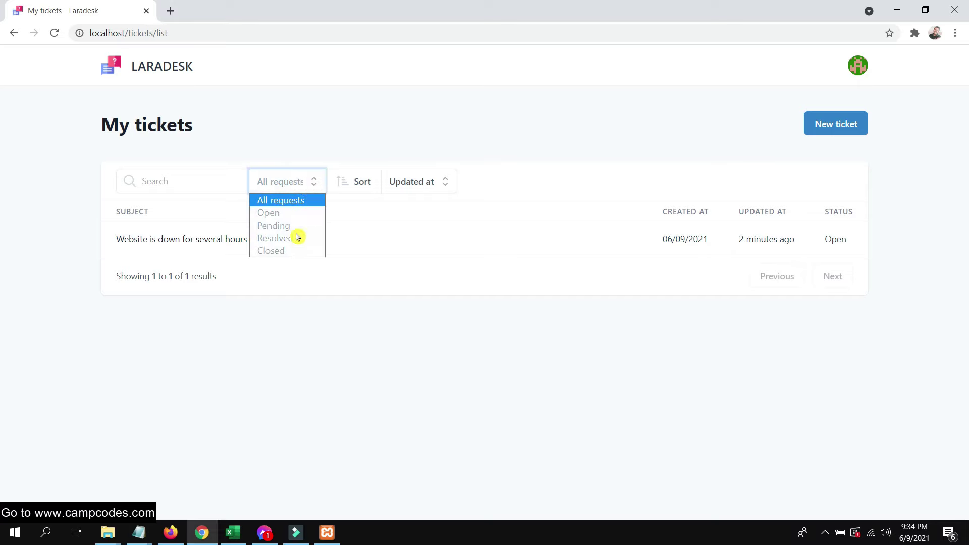
click(295, 214)
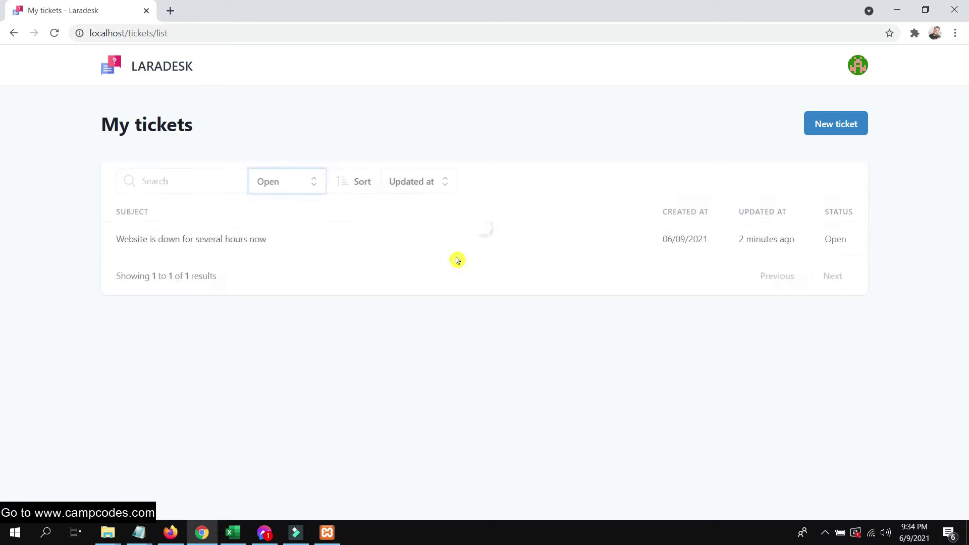
double_click(853, 240)
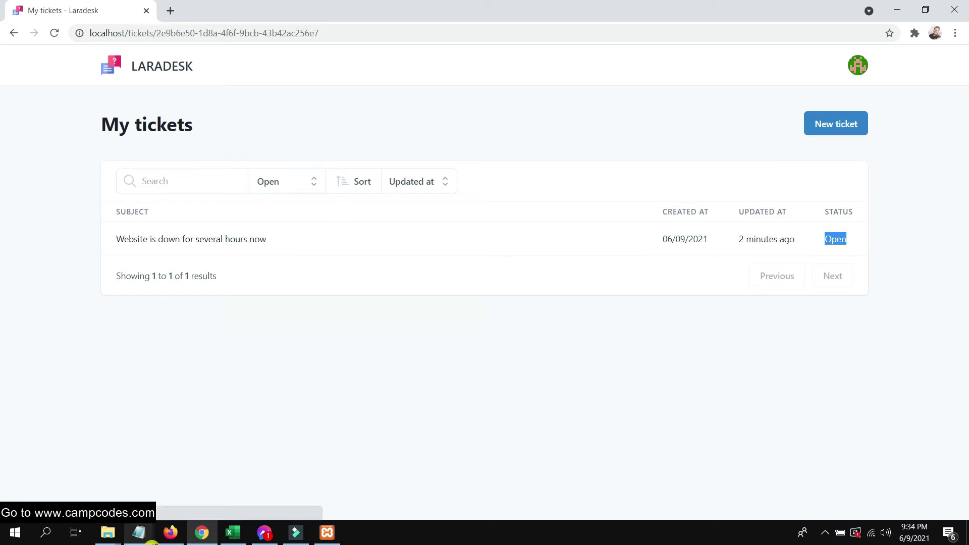
key(alt+Tab)
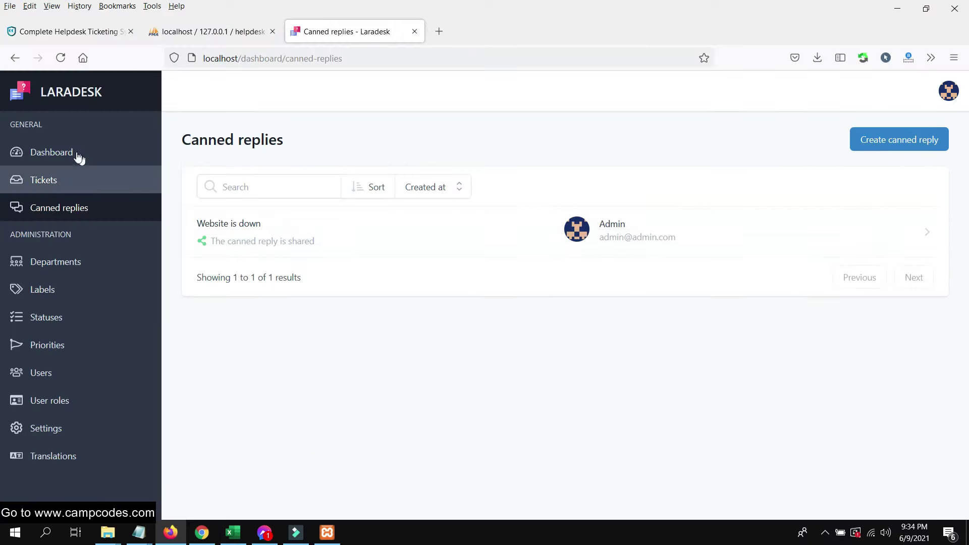
click(75, 182)
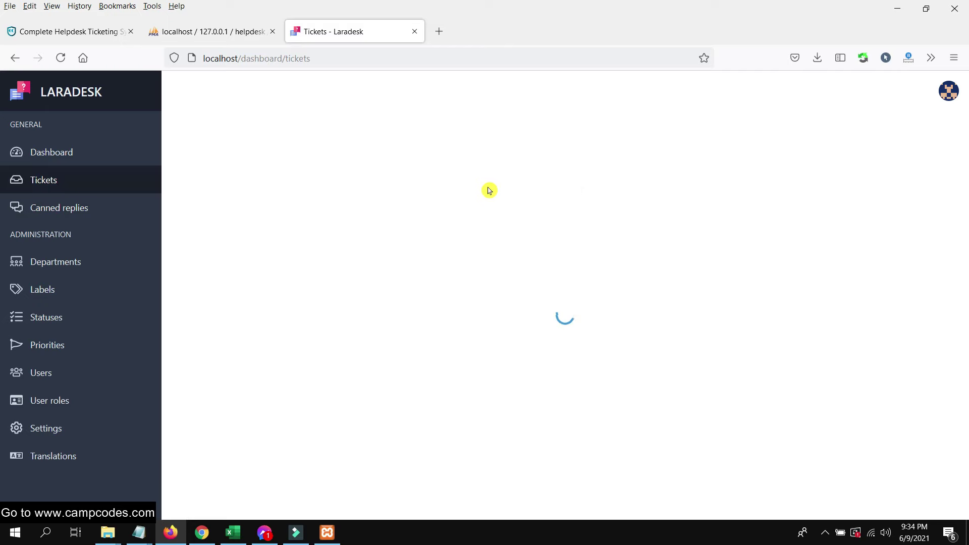
- Open the Website is down ticket's manage page and cancel a delete attempt
click(574, 217)
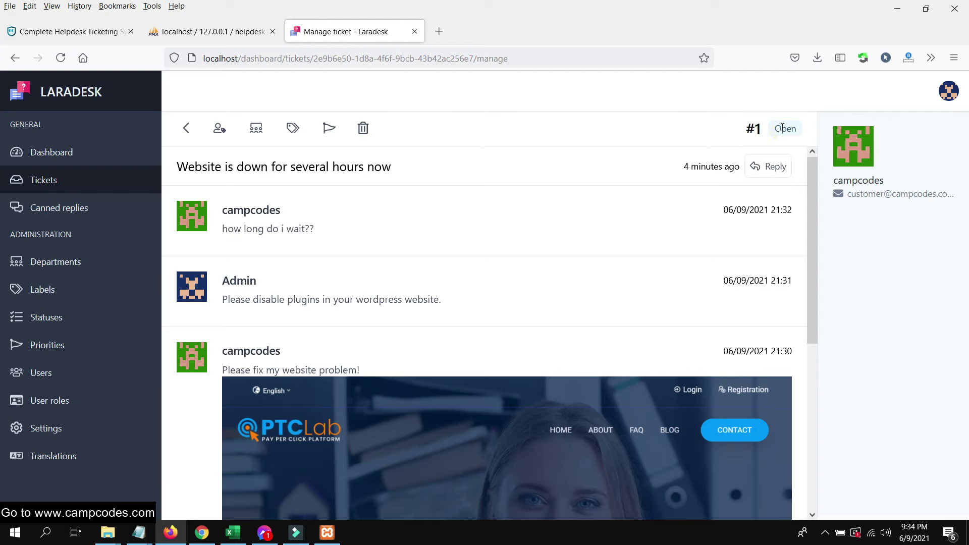
scroll(757, 171, down, 5)
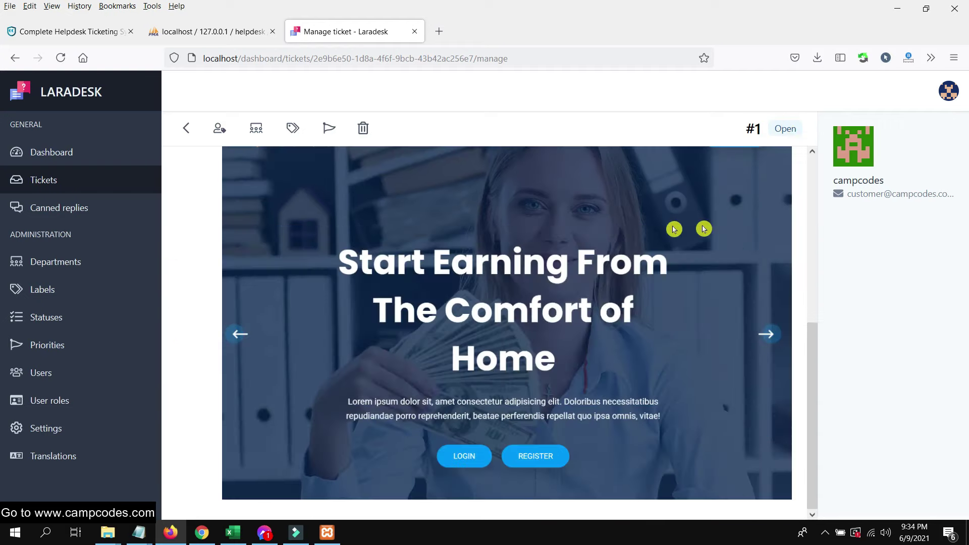
scroll(702, 227, up, 5)
click(369, 131)
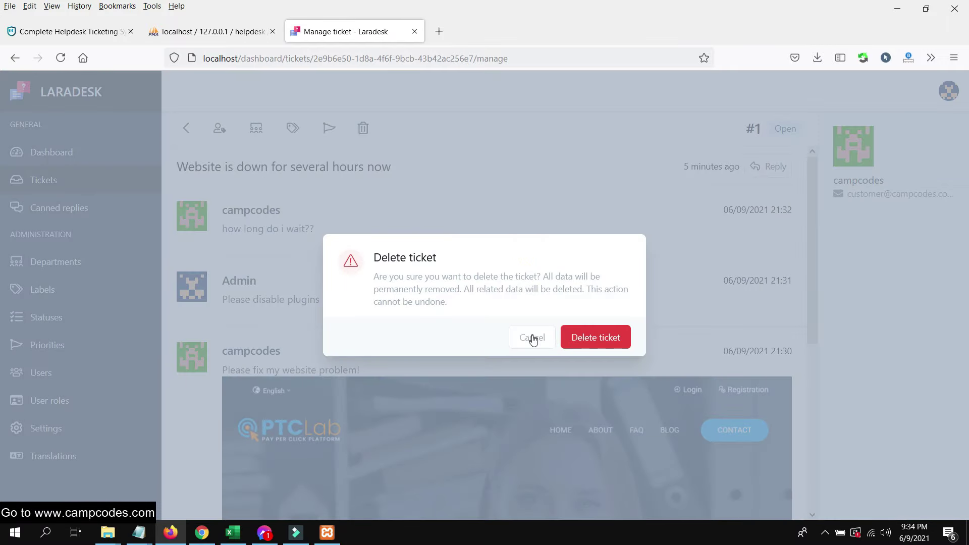
click(532, 338)
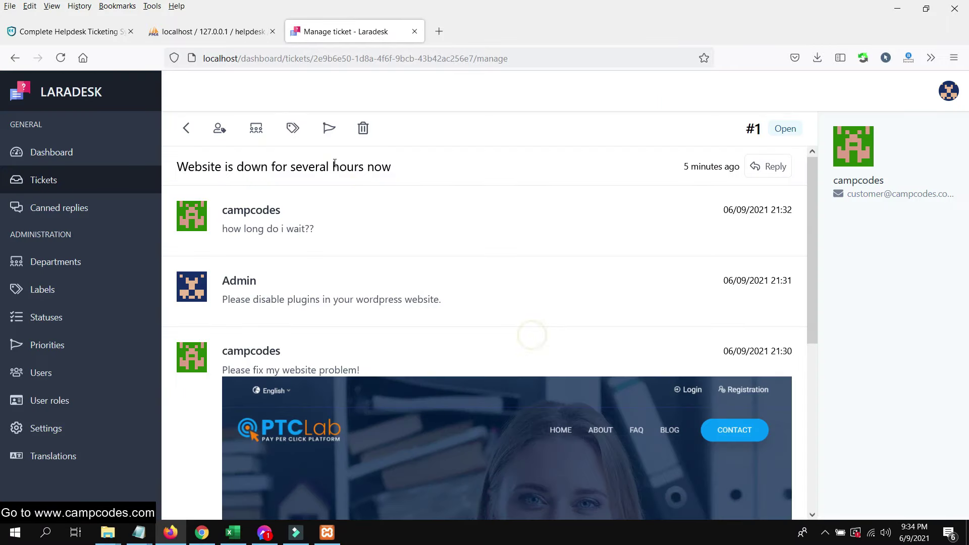
- Inspect the ticket's label, priority, department and assignee options, then go back and select all tickets
click(290, 125)
click(329, 129)
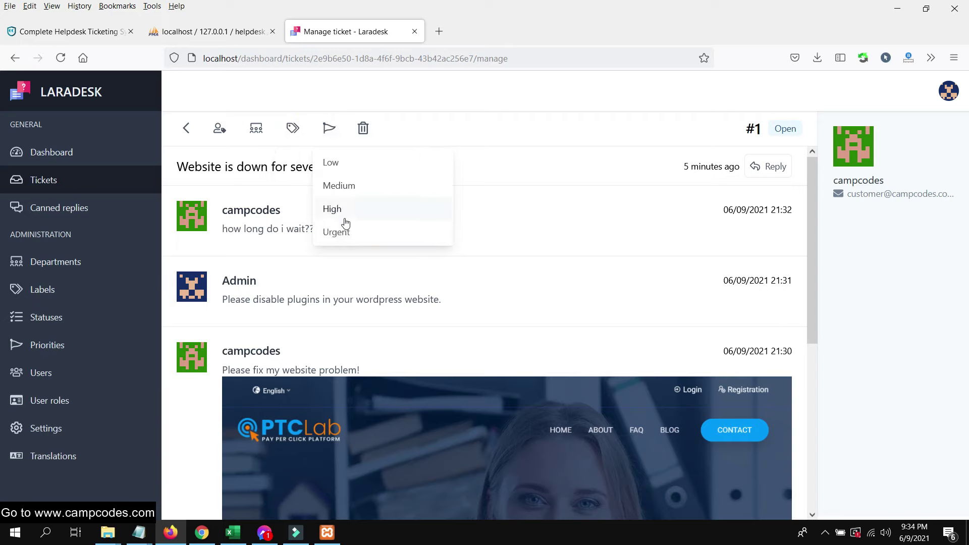
click(267, 127)
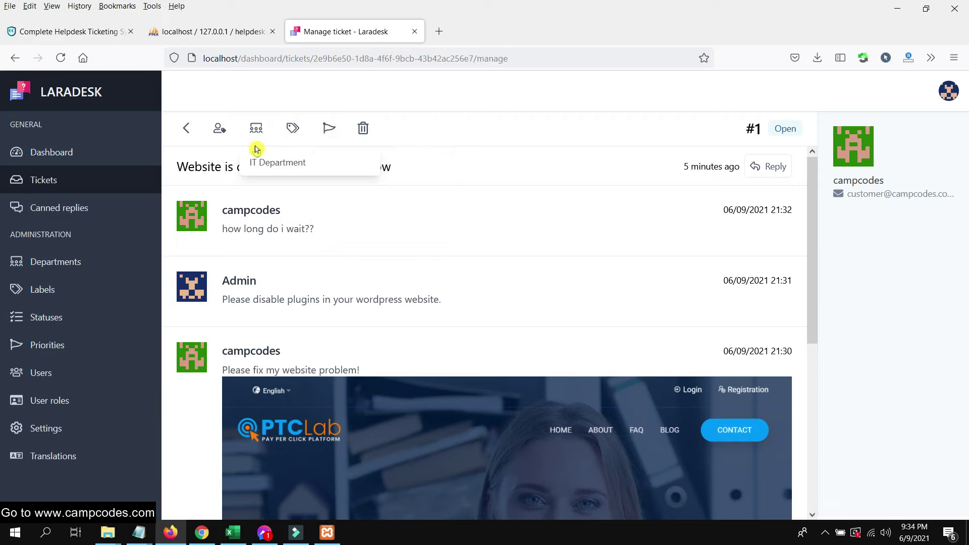
click(216, 130)
scroll(556, 253, down, 5)
scroll(331, 195, up, 5)
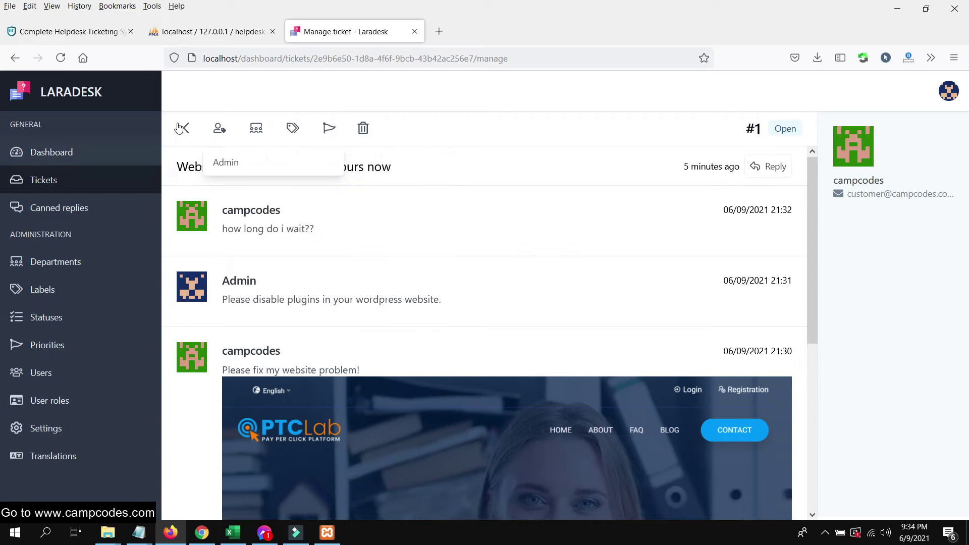
click(183, 126)
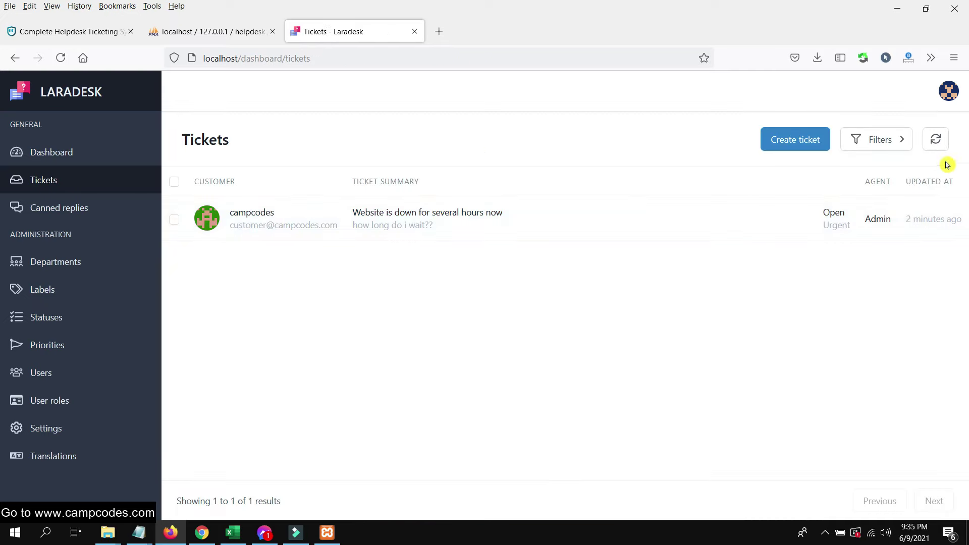
click(177, 183)
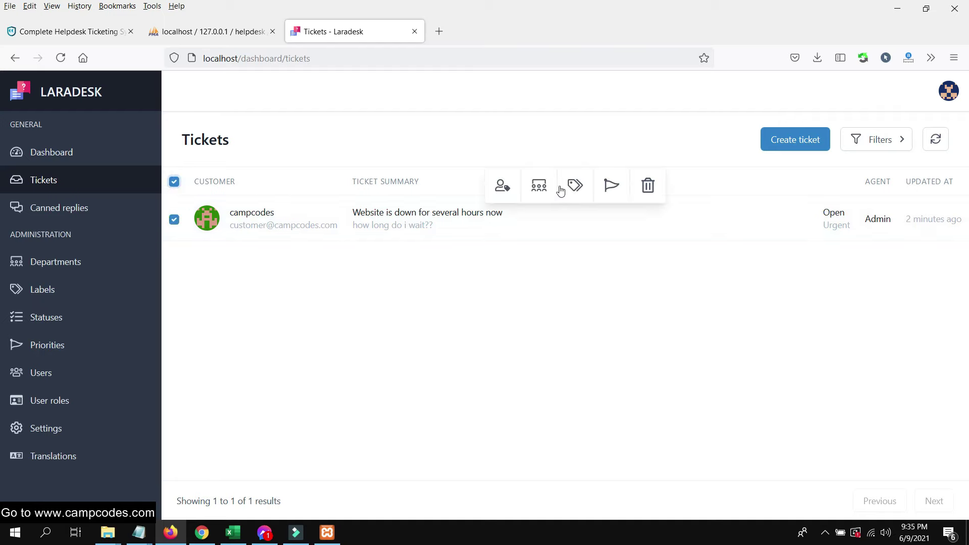
- Review the assign, priority, label and department bulk options for the selected tickets
click(502, 187)
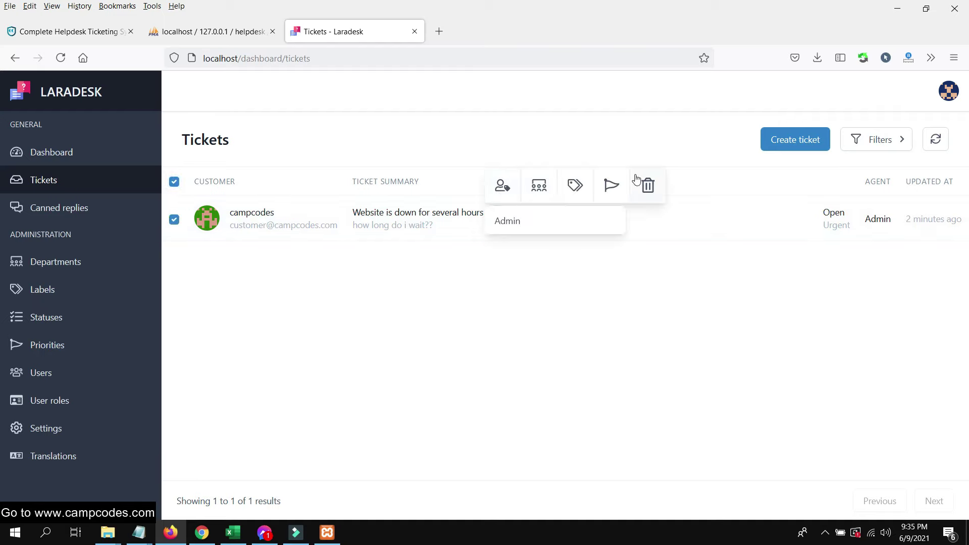
click(611, 186)
click(575, 187)
click(539, 186)
- Open the ticket's manage page and check the admin account menu
click(417, 221)
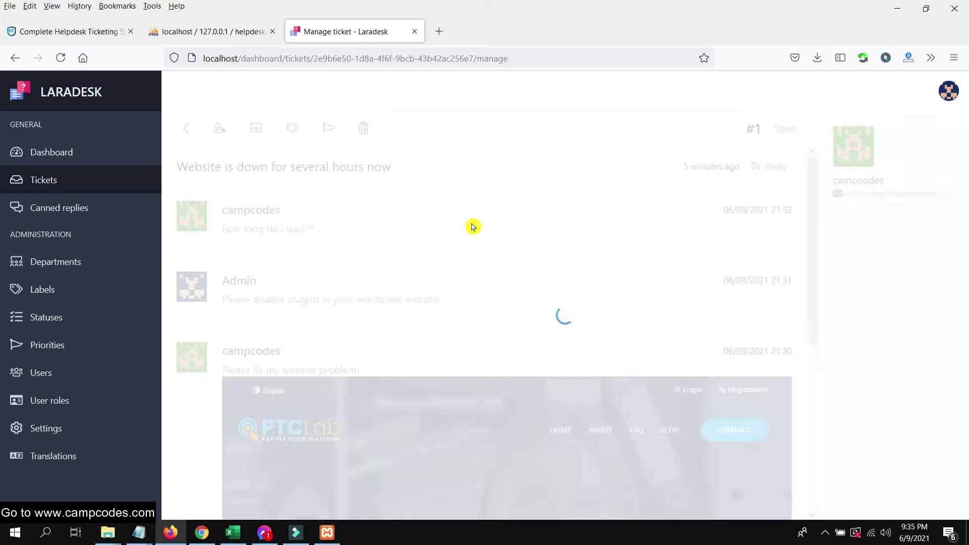
scroll(515, 185, down, 5)
scroll(515, 194, up, 5)
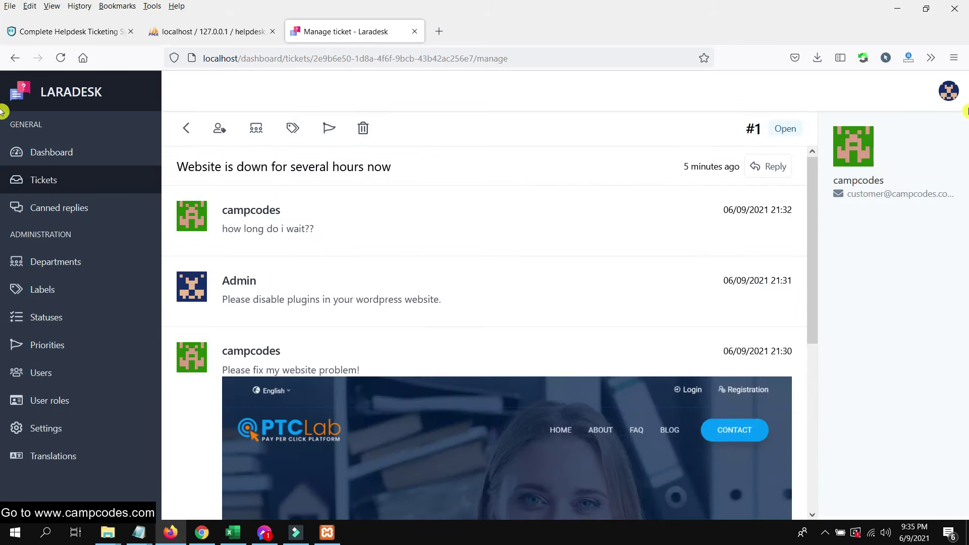
click(950, 93)
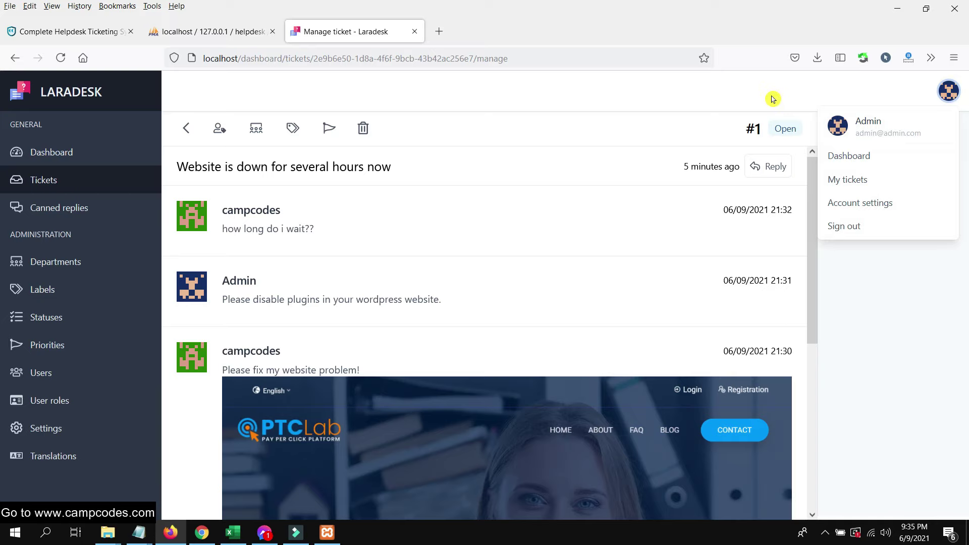
click(769, 132)
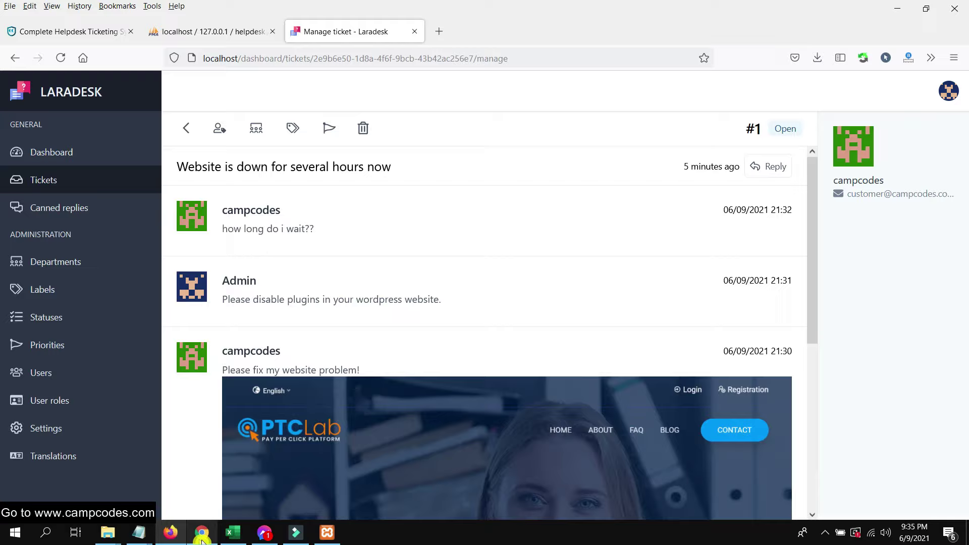
- In the customer's Ticket details view, return to the My tickets list
click(202, 532)
scroll(538, 201, down, 8)
scroll(538, 201, up, 8)
click(803, 126)
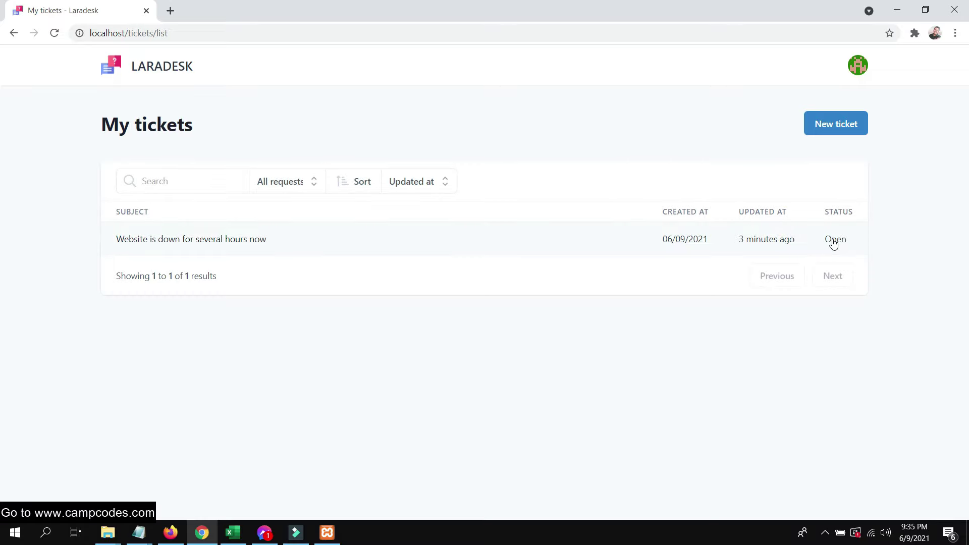
- As the customer, view the Website is down ticket twice, then return to the admin manage view
click(841, 241)
scroll(434, 156, down, 4)
scroll(272, 156, up, 4)
key(alt+Left)
drag(849, 244, 512, 245)
click(253, 252)
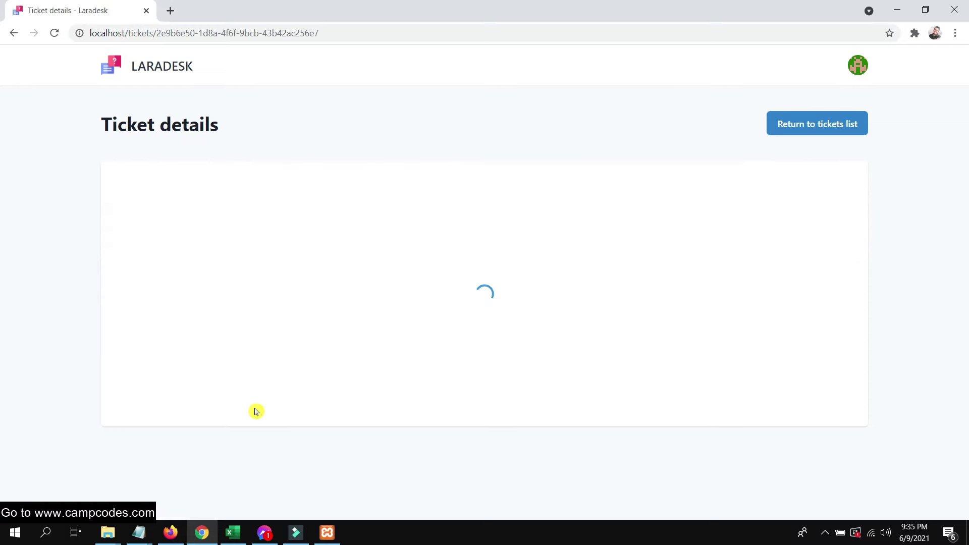
scroll(782, 206, down, 7)
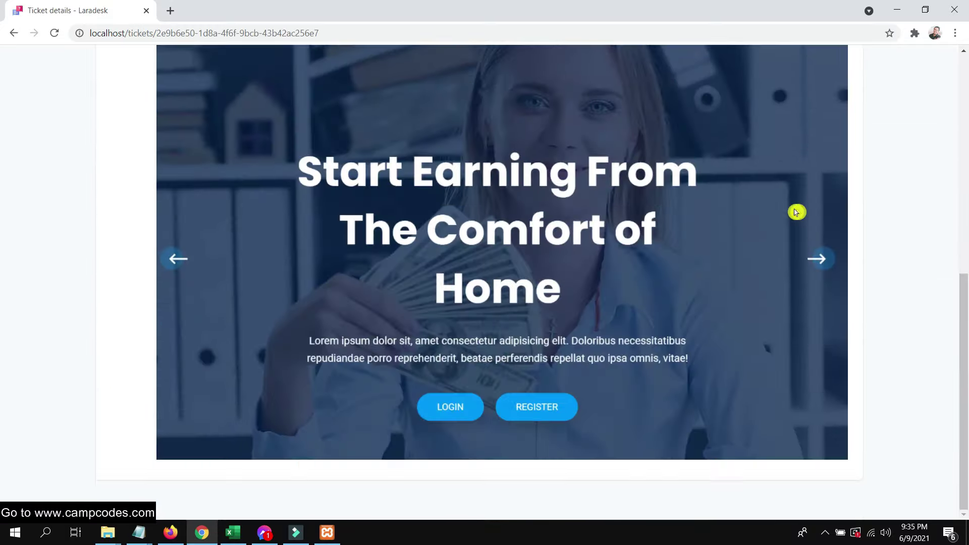
scroll(798, 210, up, 5)
click(170, 532)
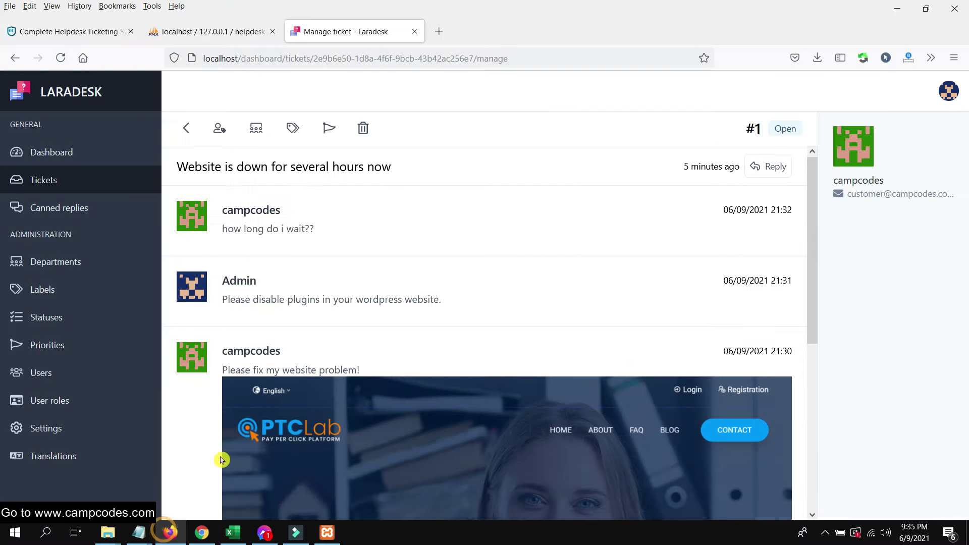
- Check which departments the Website is down ticket can move to
click(252, 128)
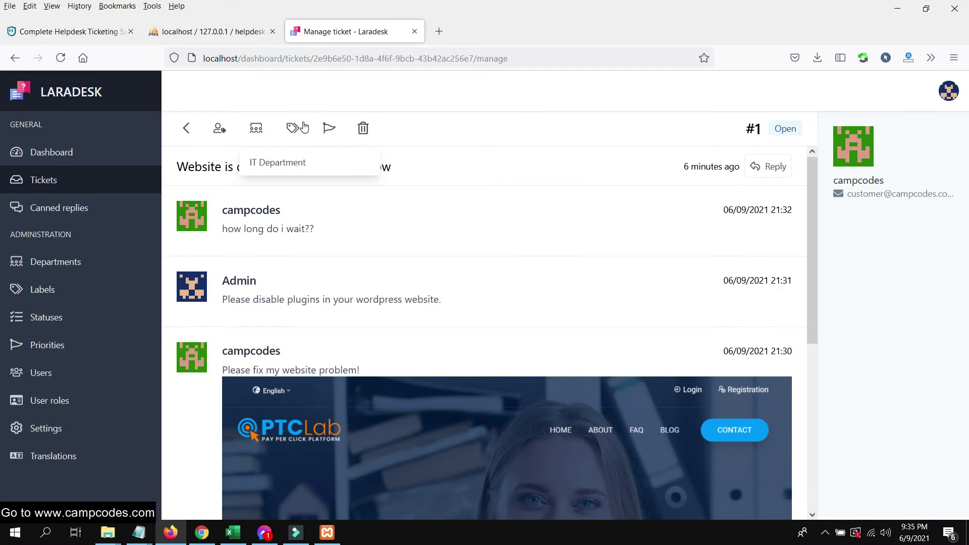
click(552, 281)
scroll(703, 260, down, 5)
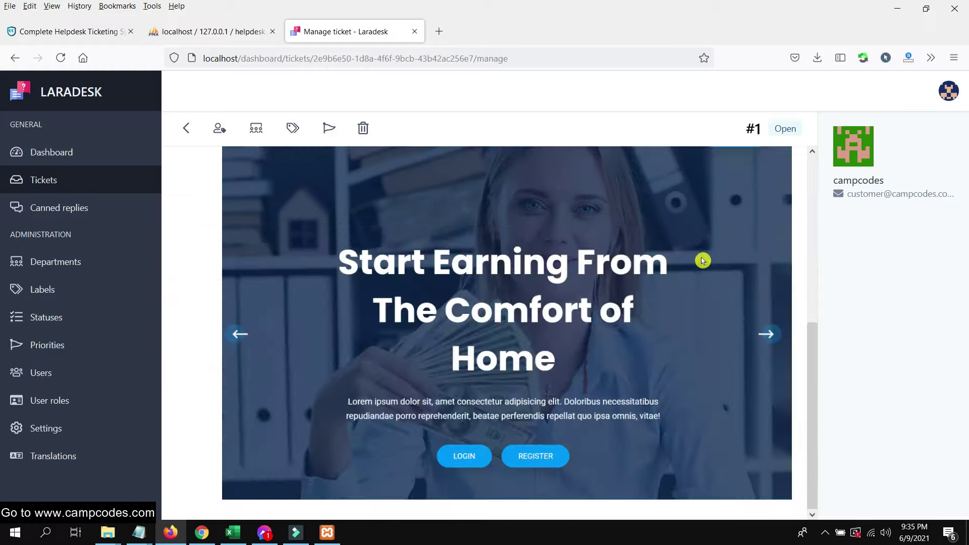
scroll(696, 252, up, 5)
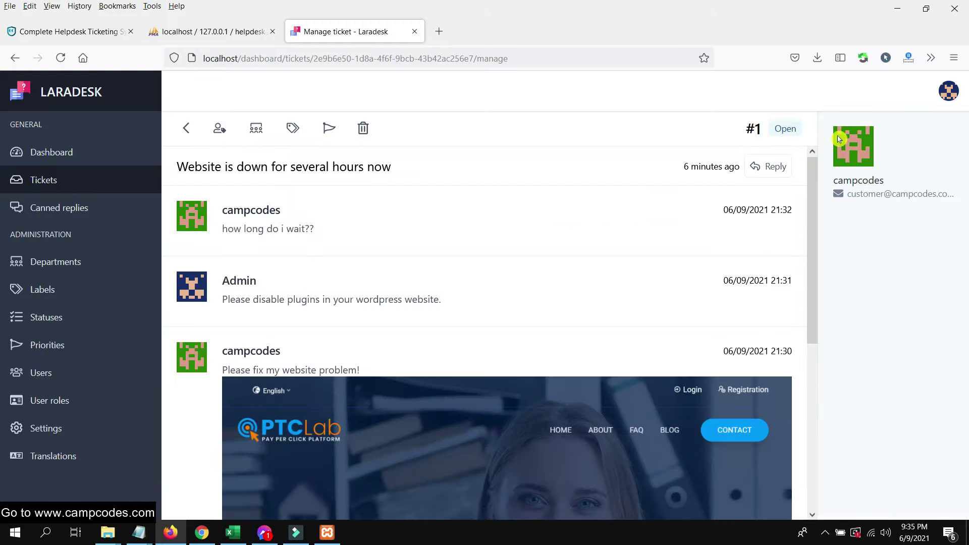
- Permanently delete the ticket and confirm the customer's My tickets list is empty
click(371, 135)
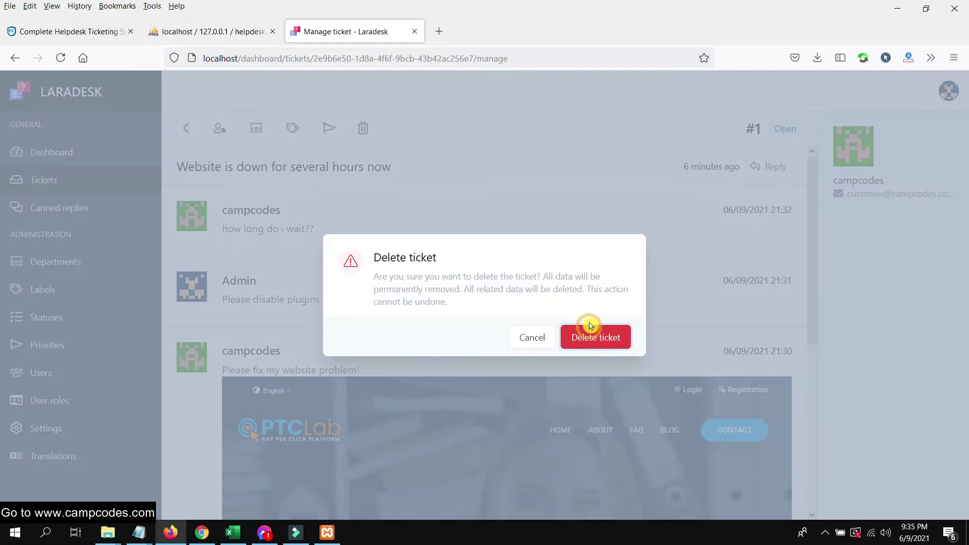
click(608, 337)
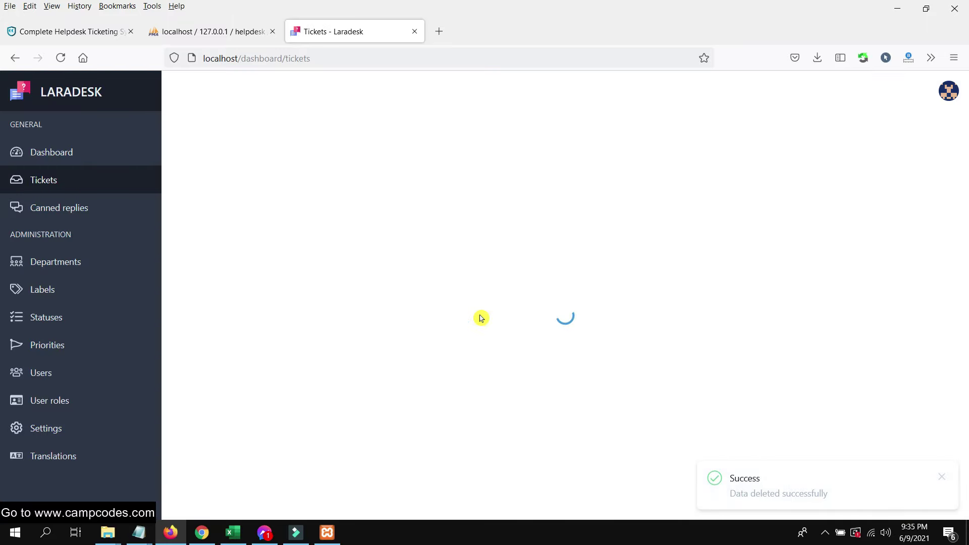
click(202, 533)
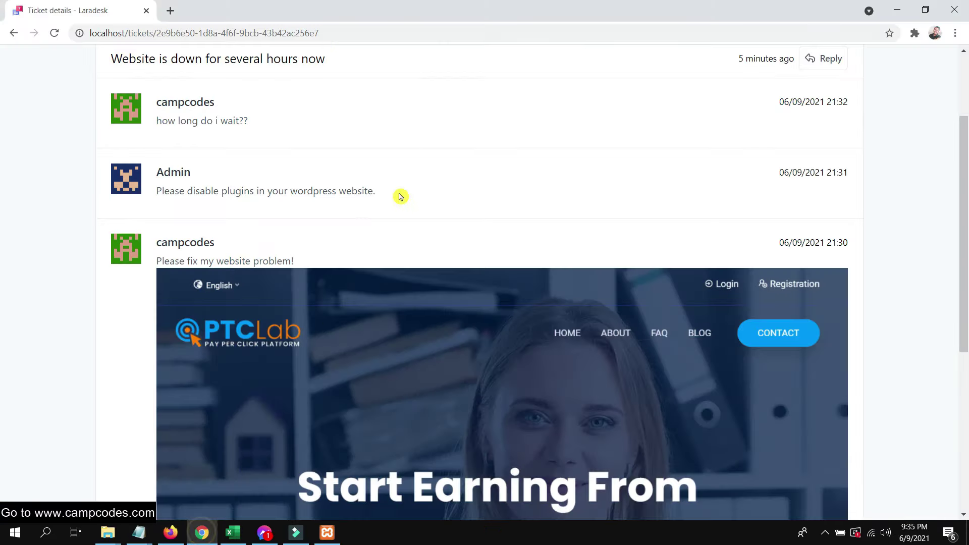
click(107, 59)
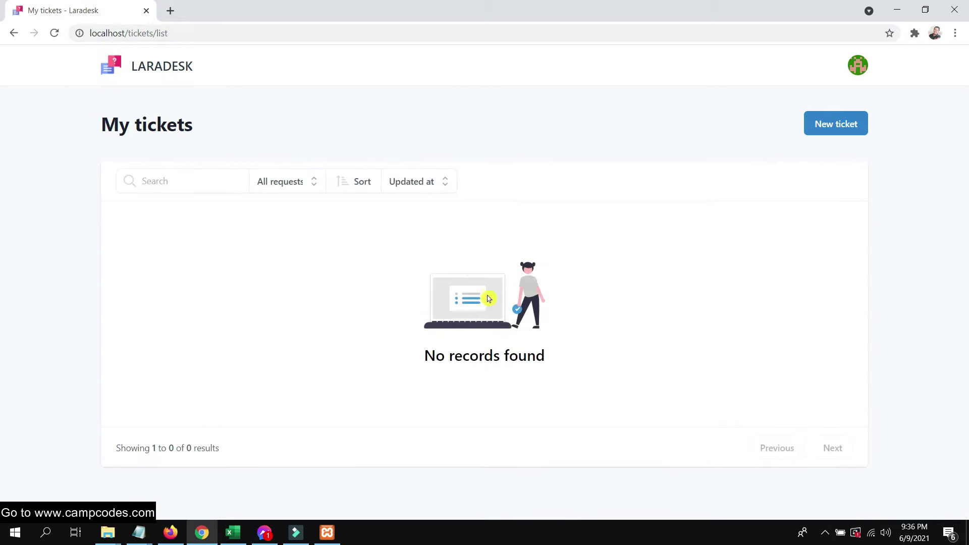
- In the admin dashboard, visit the Departments, Labels, Statuses and Priorities pages, then open Settings
click(171, 532)
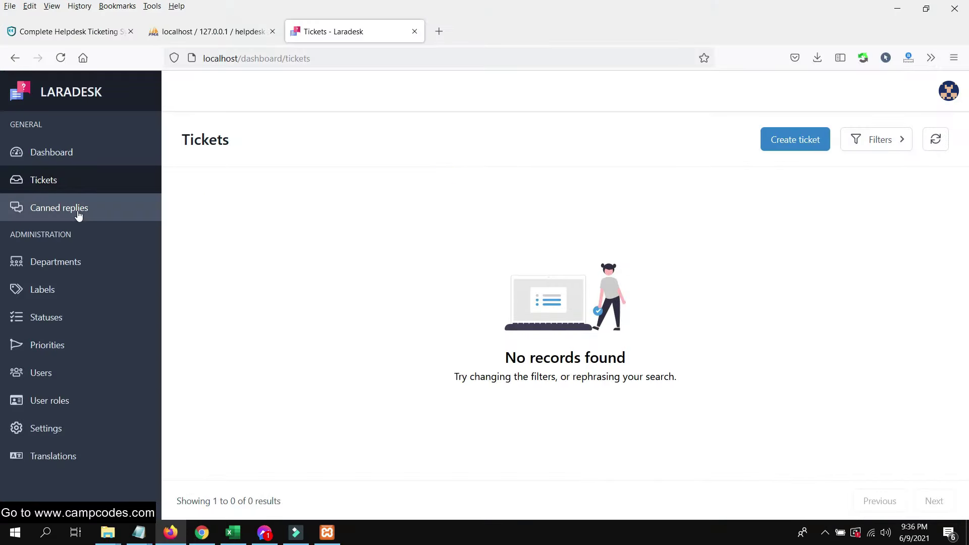
click(96, 260)
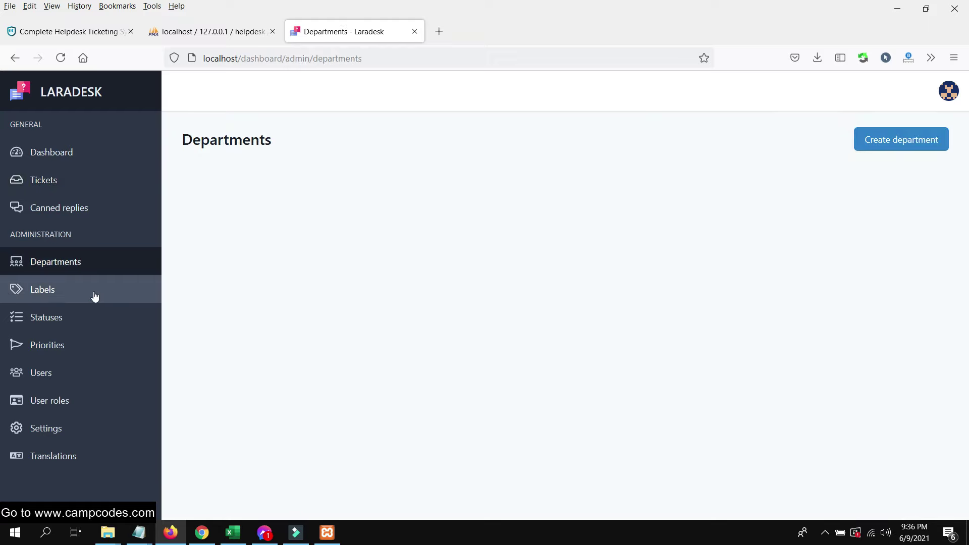
click(103, 286)
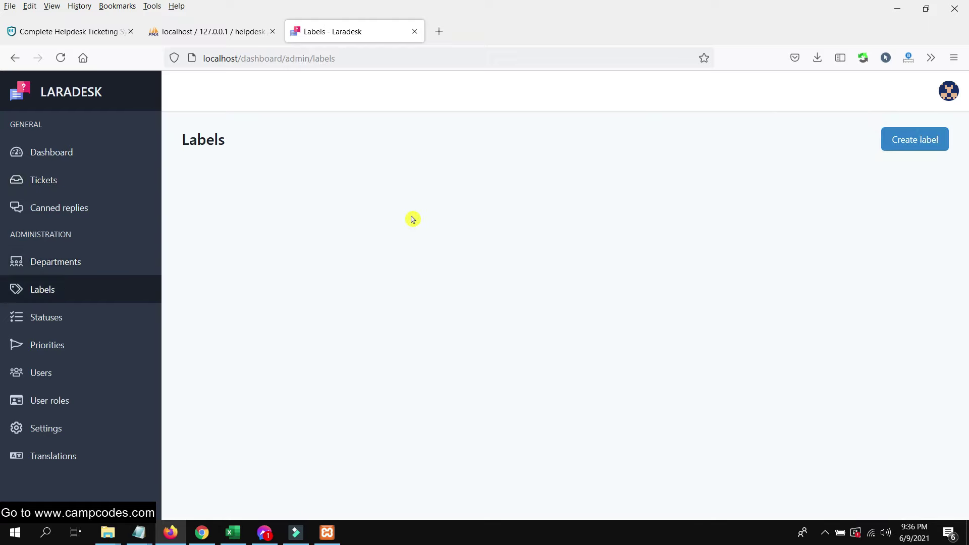
click(93, 323)
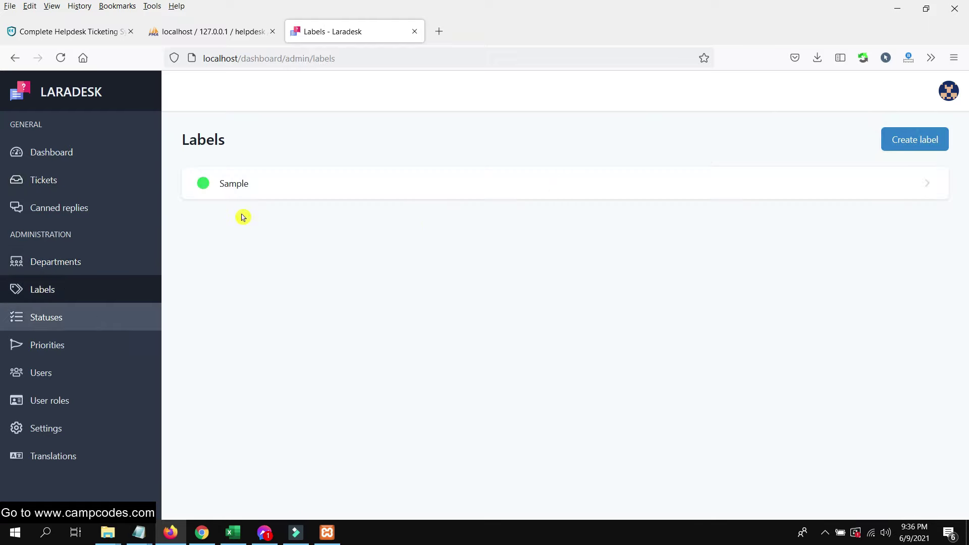
click(82, 335)
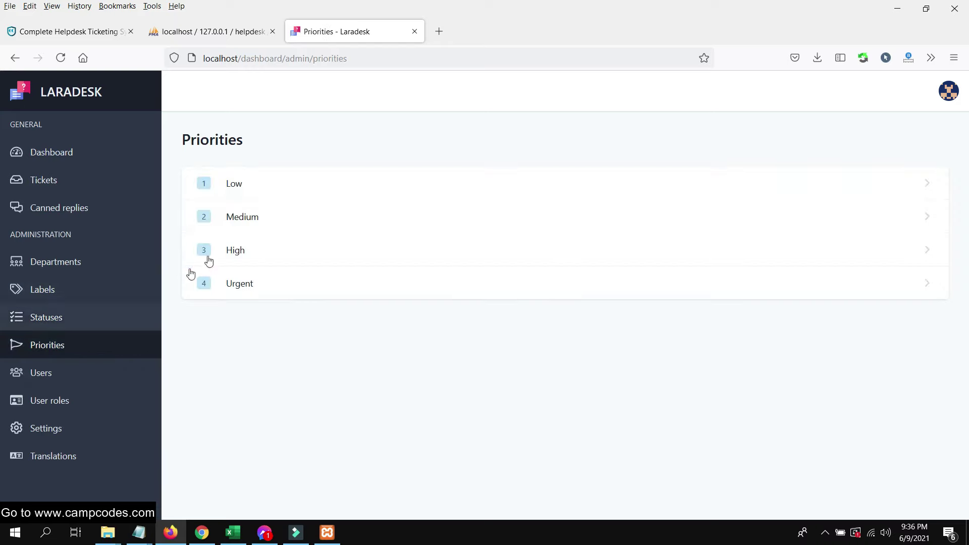
click(76, 428)
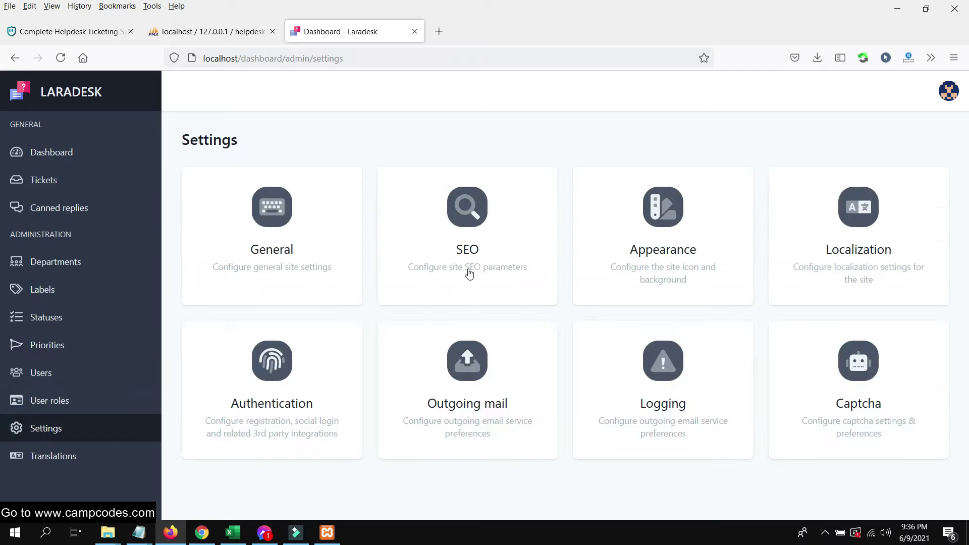
click(252, 214)
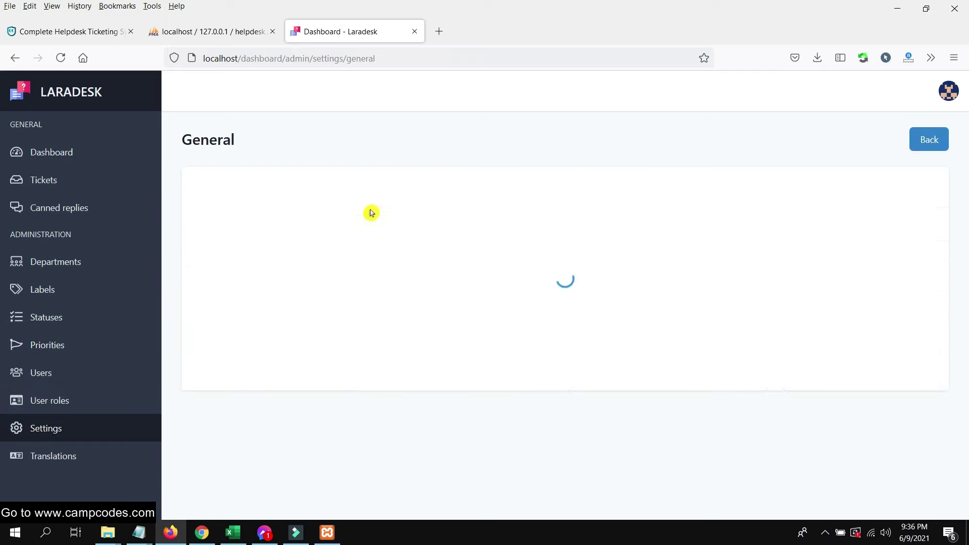
drag(310, 208, 167, 210)
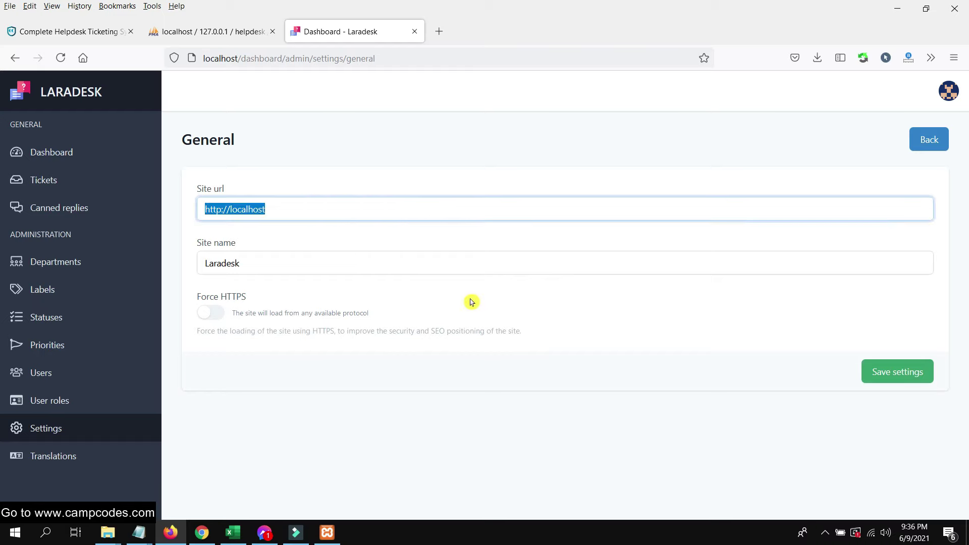
click(374, 405)
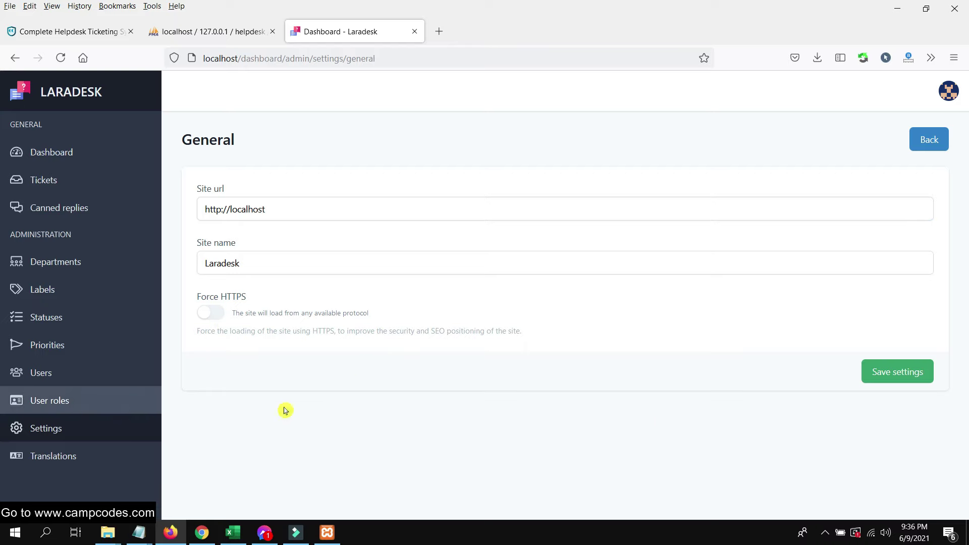
click(880, 380)
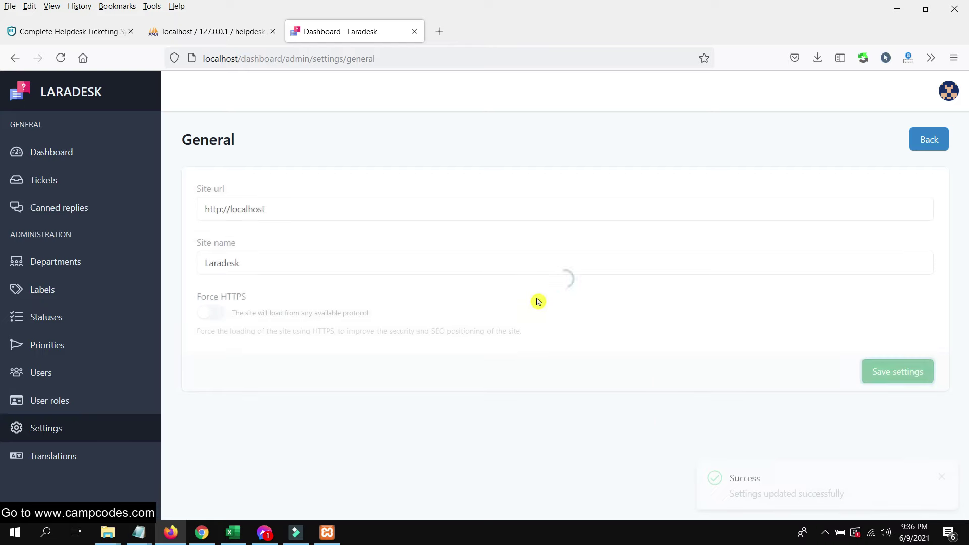
click(69, 430)
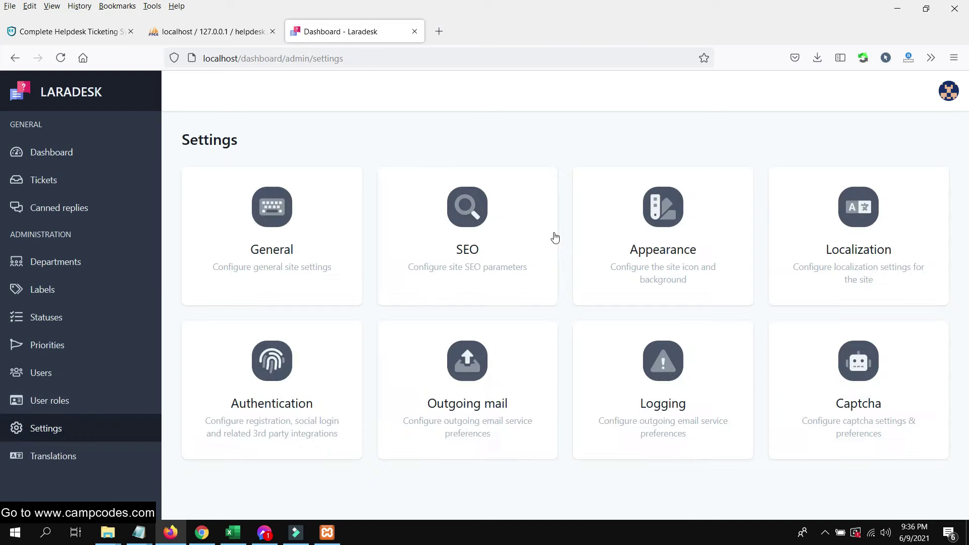
click(665, 212)
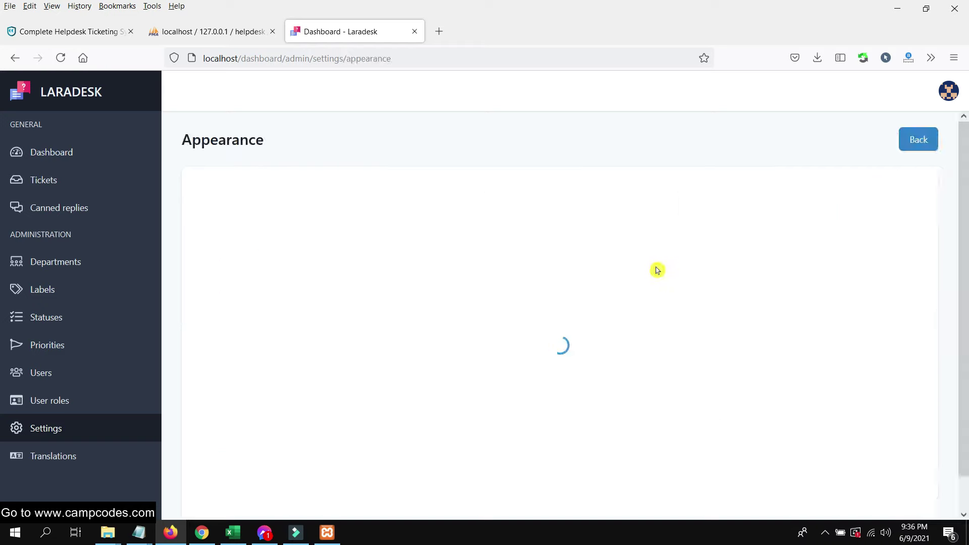
- Start choosing a new site icon, cancel the file picker and return to the Settings overview
scroll(573, 282, down, 1)
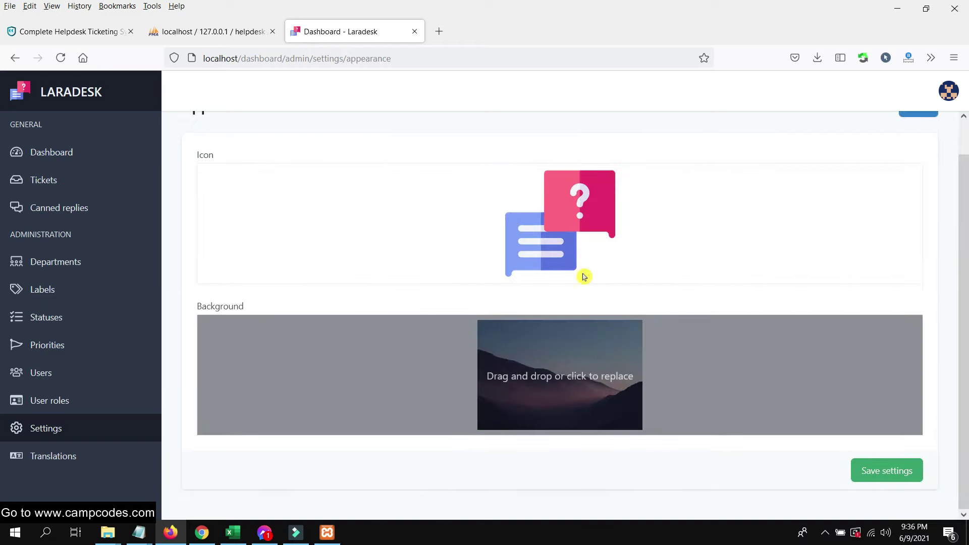
click(584, 277)
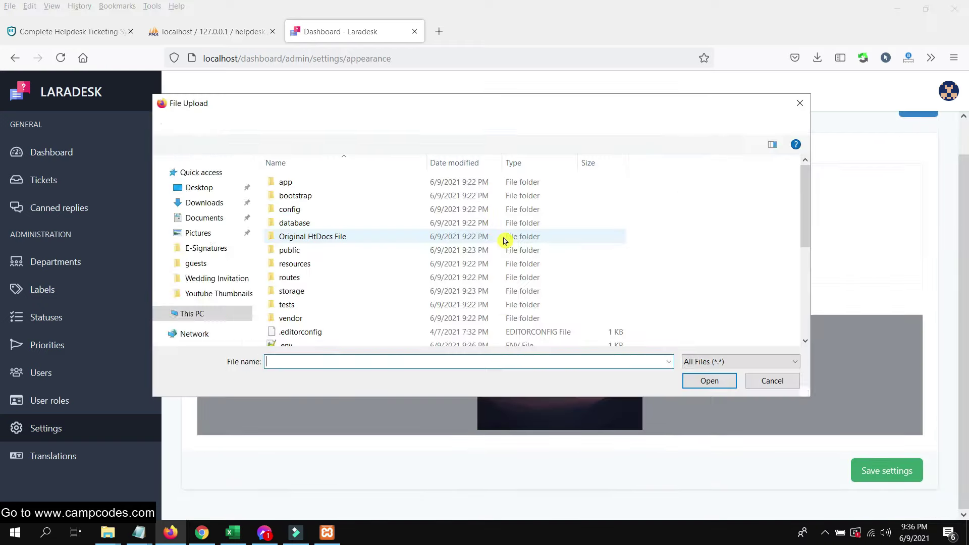
click(802, 106)
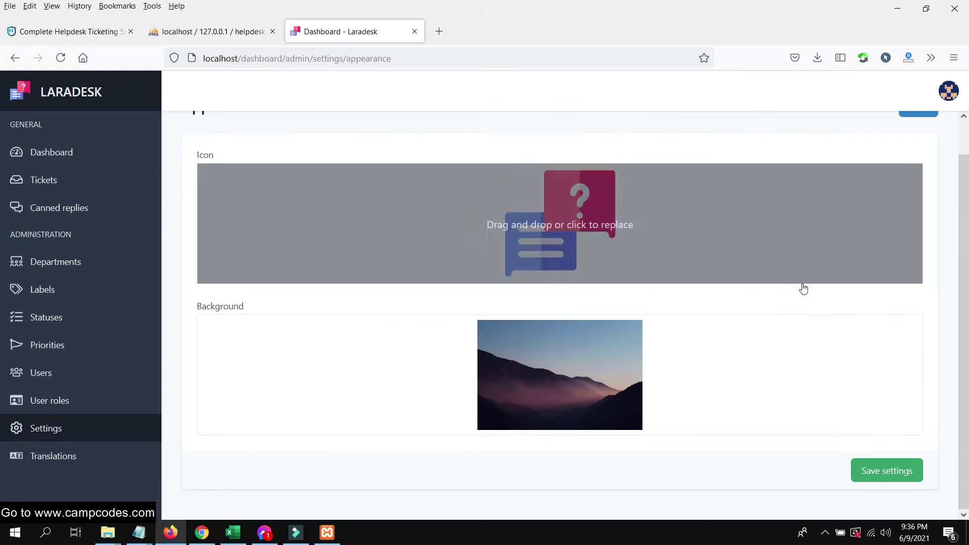
scroll(627, 242, up, 1)
click(40, 433)
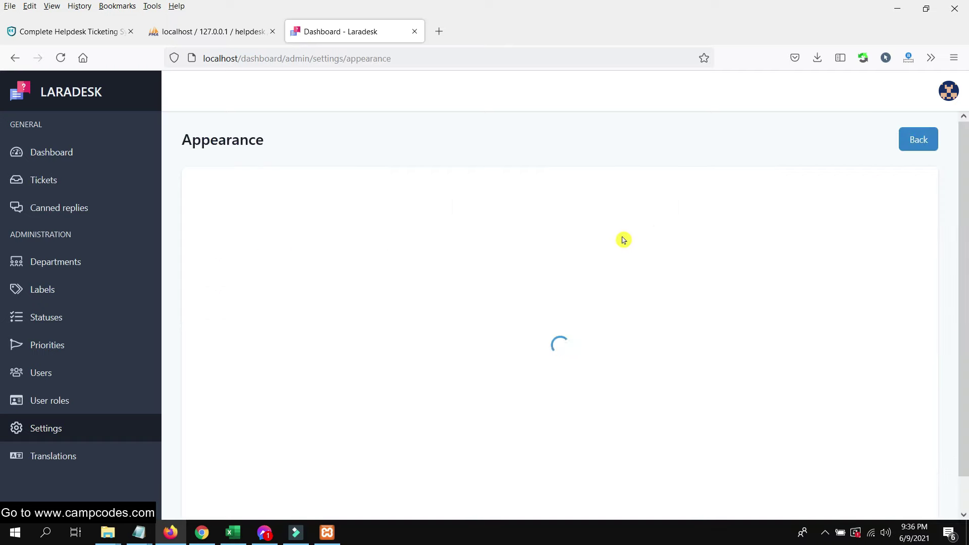
- Upload the CampCodes logo from D:\Accounts\CampCodes Website\websitelogo as the site icon and save
click(569, 249)
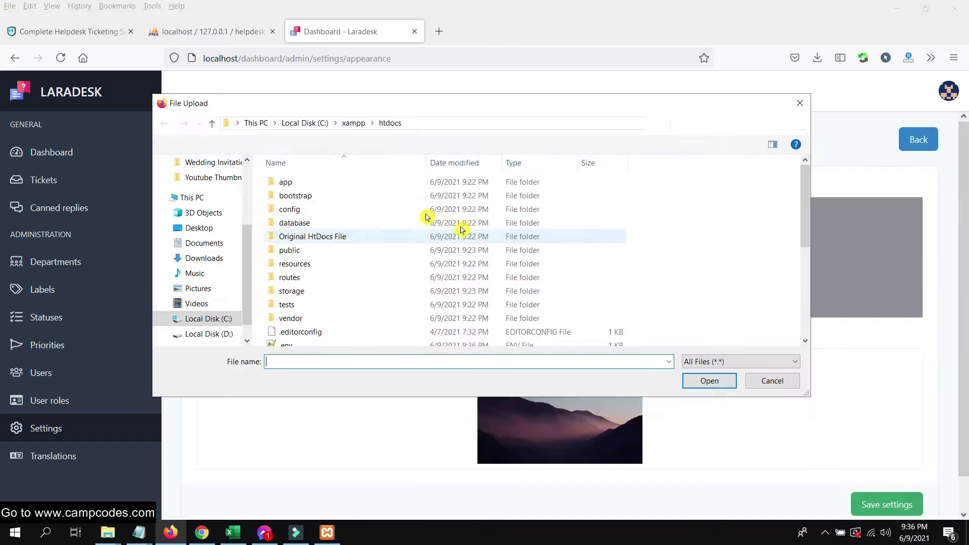
scroll(217, 243, up, 3)
scroll(217, 302, down, 3)
click(212, 319)
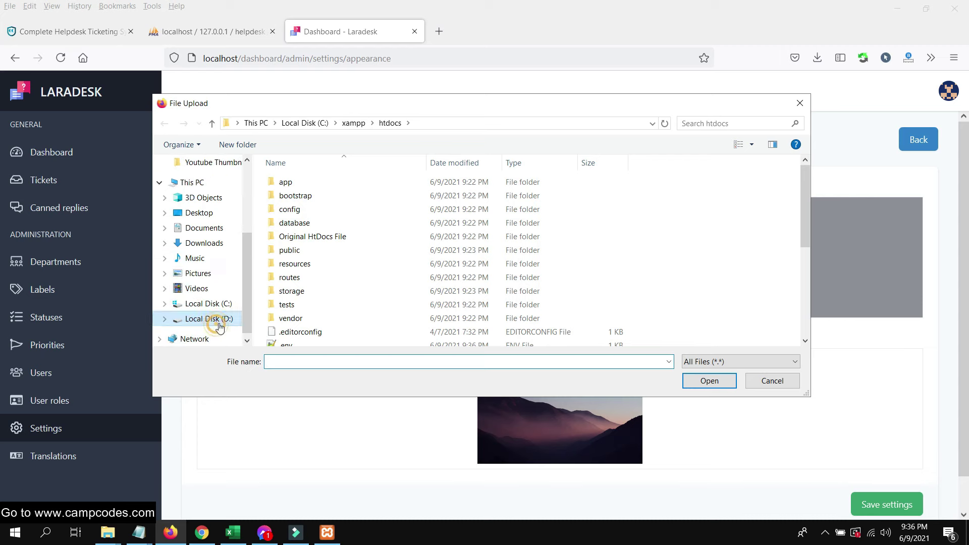
double_click(302, 183)
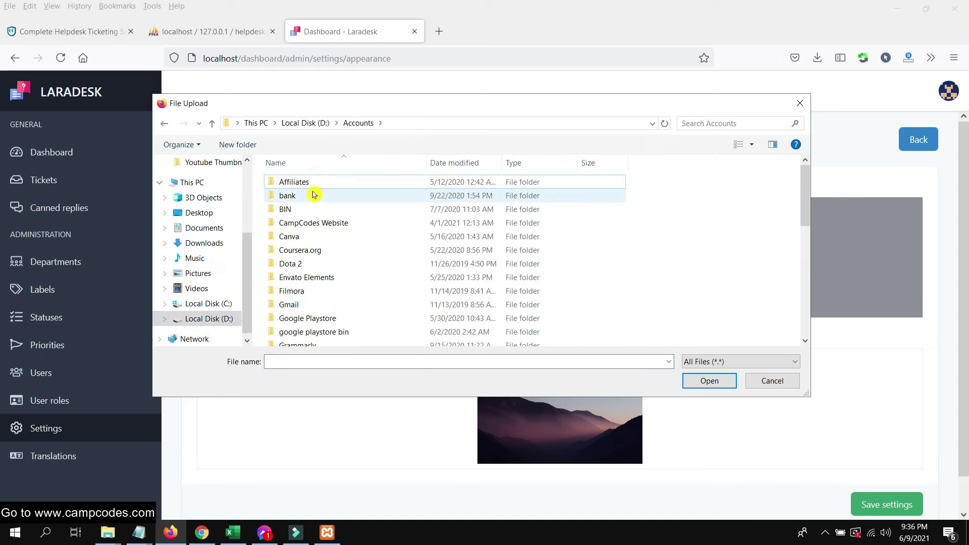
double_click(320, 223)
click(318, 222)
double_click(319, 222)
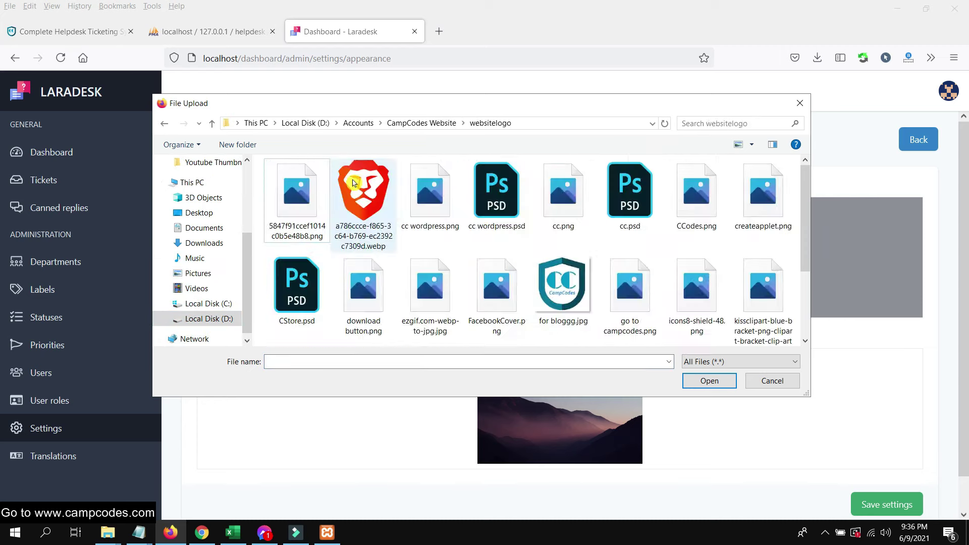
double_click(580, 205)
click(876, 502)
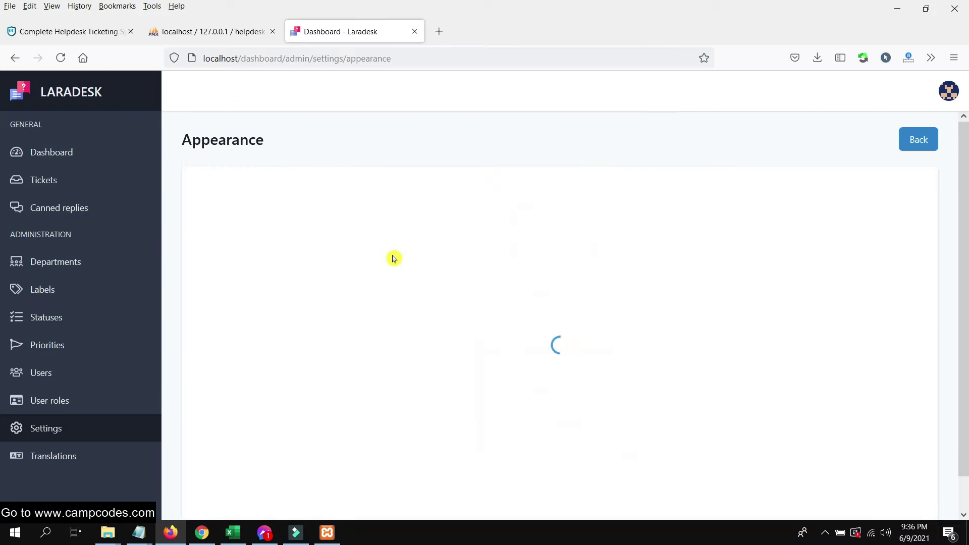
- Review the saved Appearance settings and return to the Settings overview
scroll(503, 330, down, 1)
scroll(493, 302, up, 1)
scroll(71, 407, down, 1)
scroll(82, 162, up, 1)
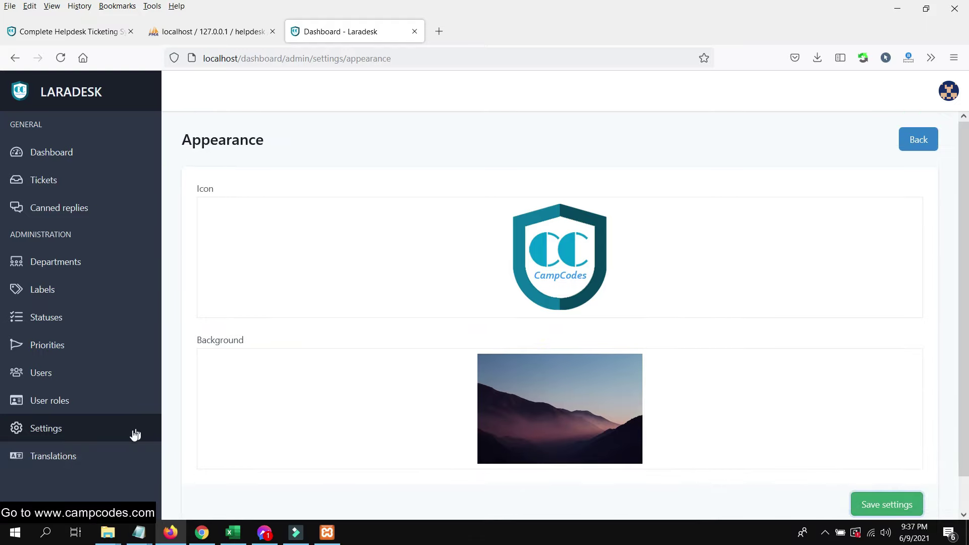
click(69, 416)
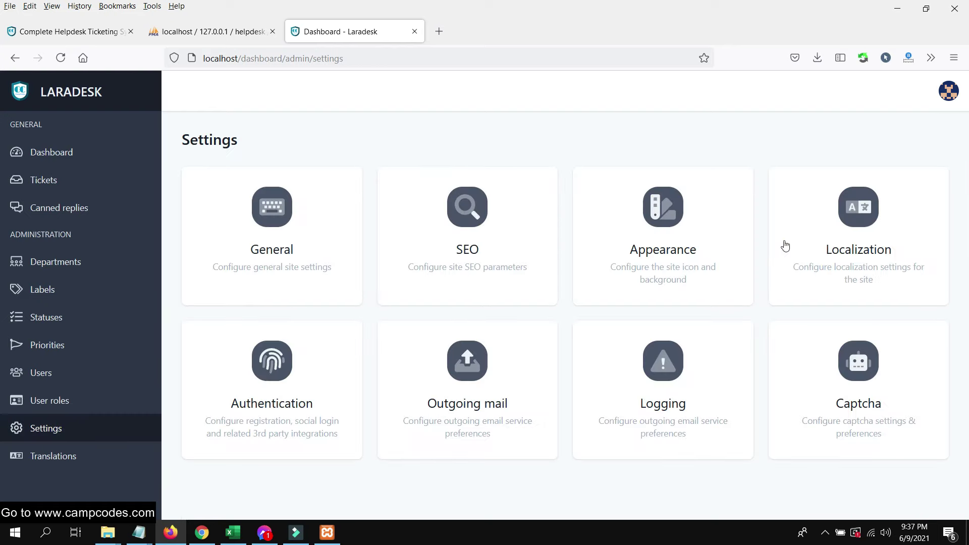
click(847, 221)
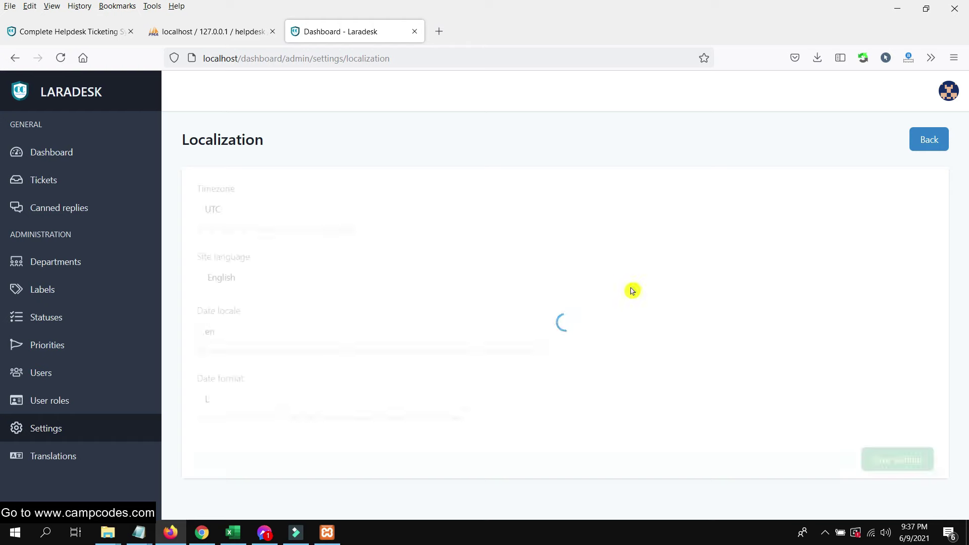
click(378, 216)
click(342, 274)
click(344, 274)
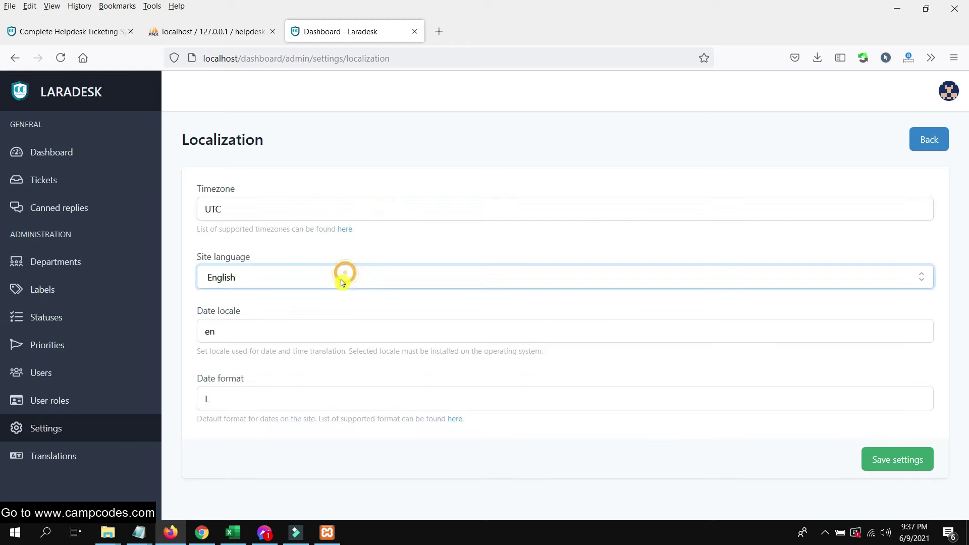
click(303, 333)
click(14, 58)
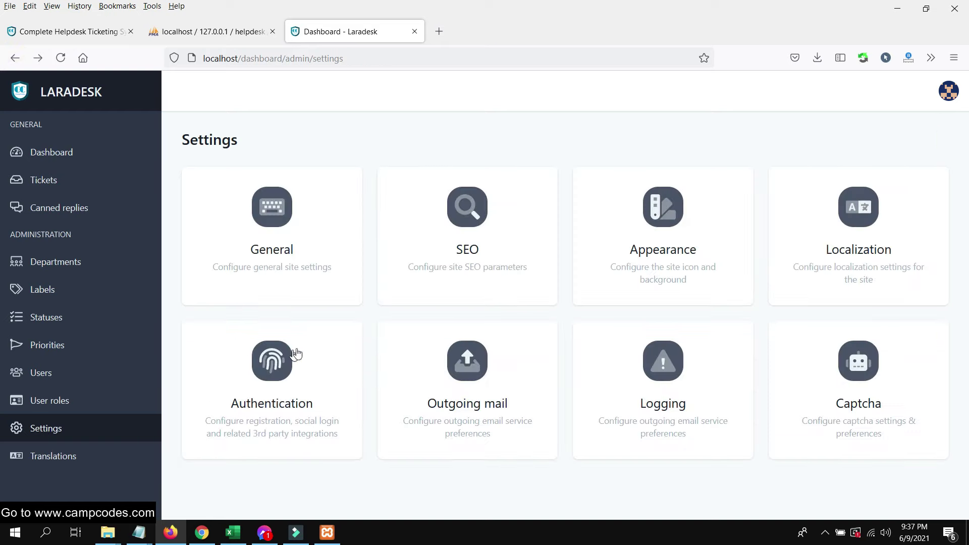
click(297, 355)
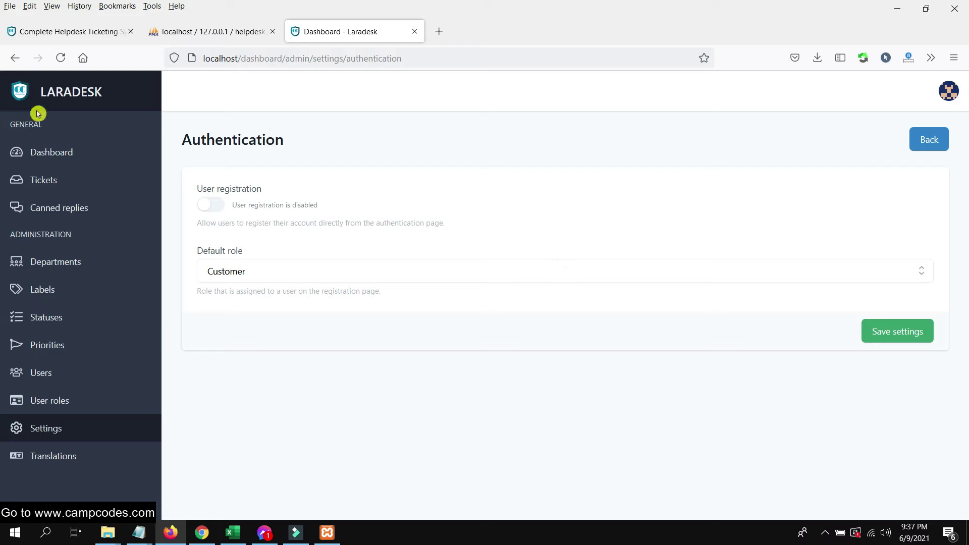
click(318, 244)
click(7, 62)
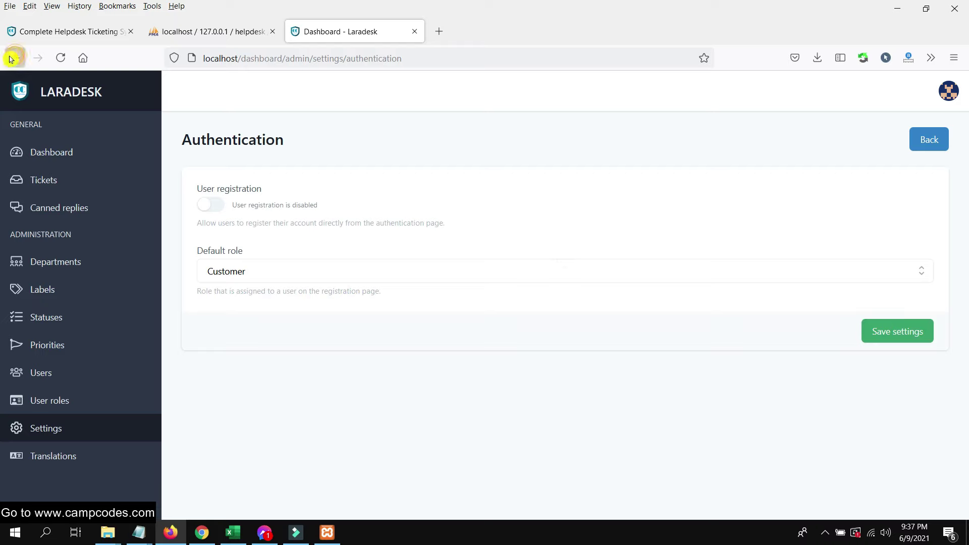
click(485, 386)
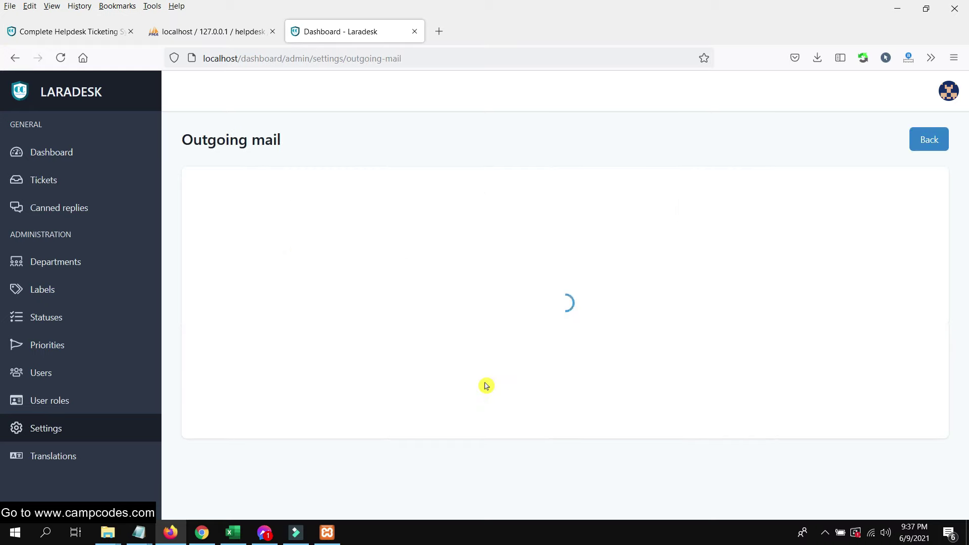
scroll(485, 378, down, 5)
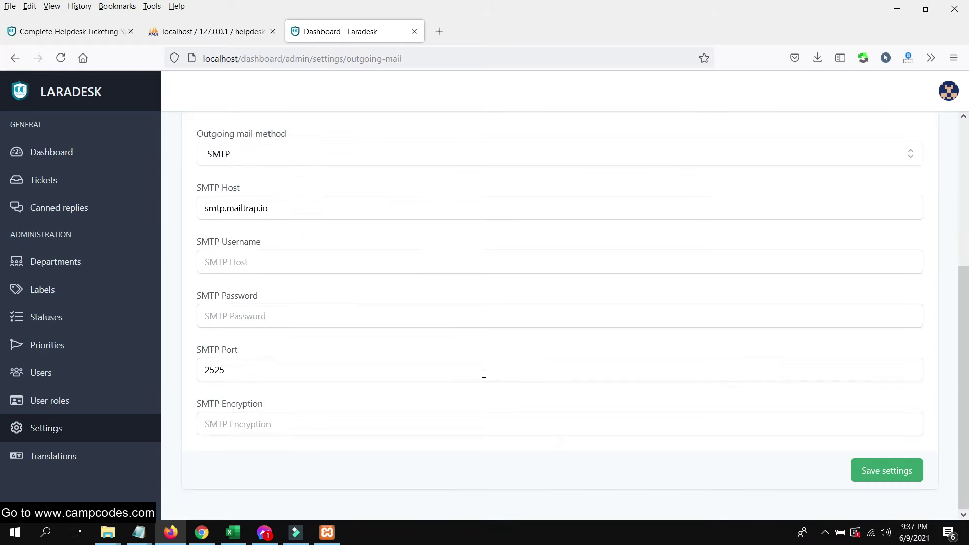
scroll(484, 374, up, 4)
scroll(421, 339, down, 3)
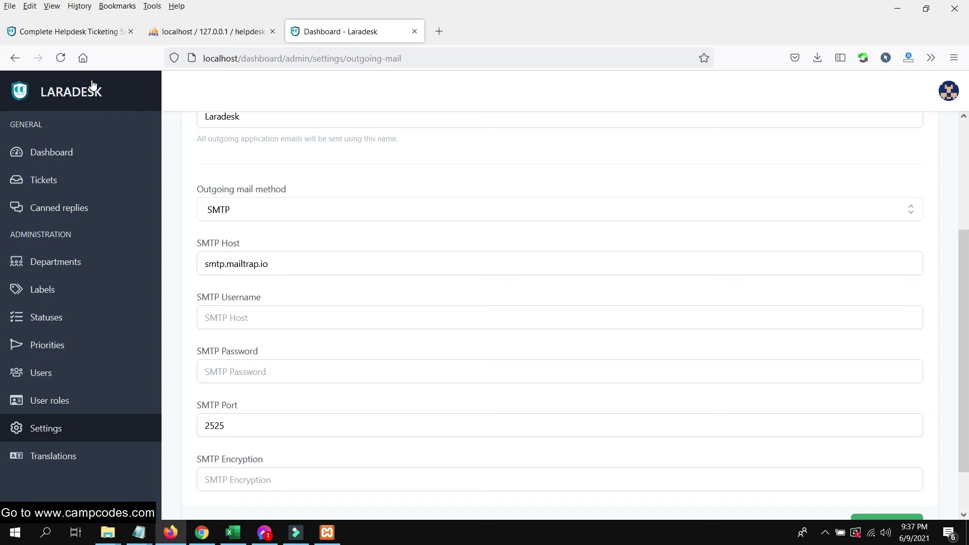
click(17, 59)
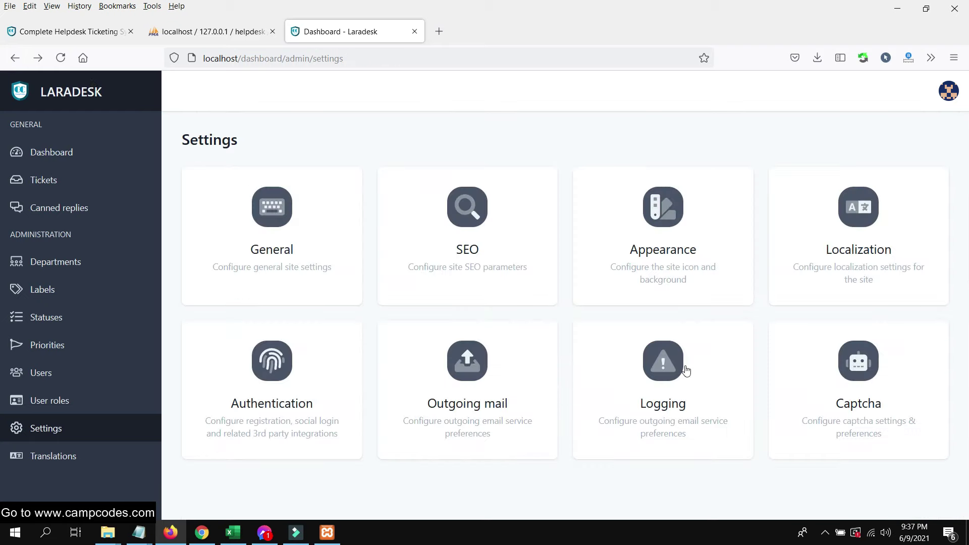
click(683, 359)
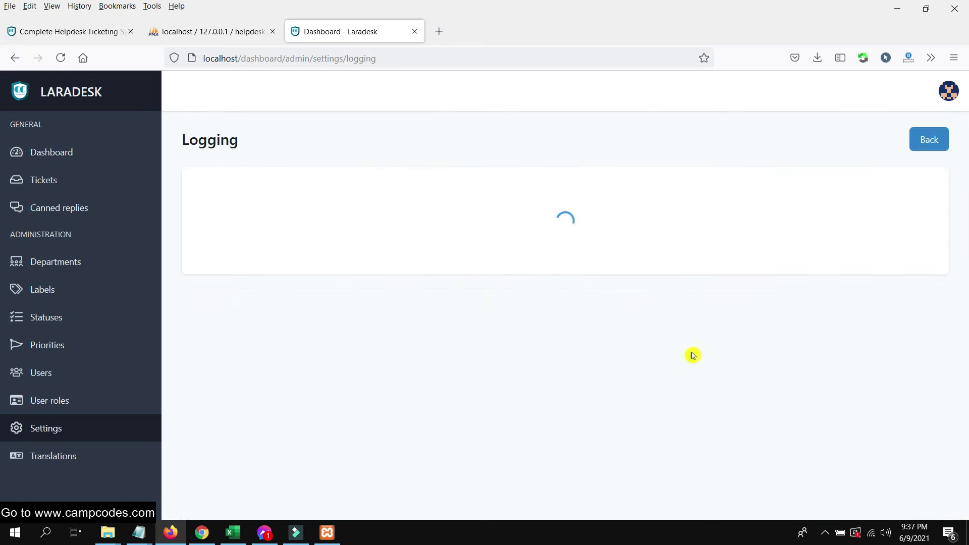
click(15, 58)
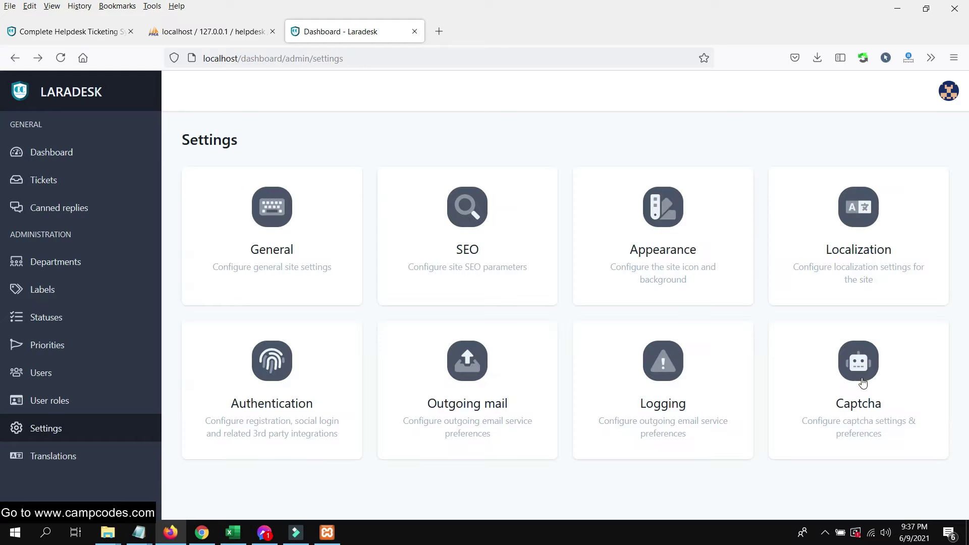
click(862, 383)
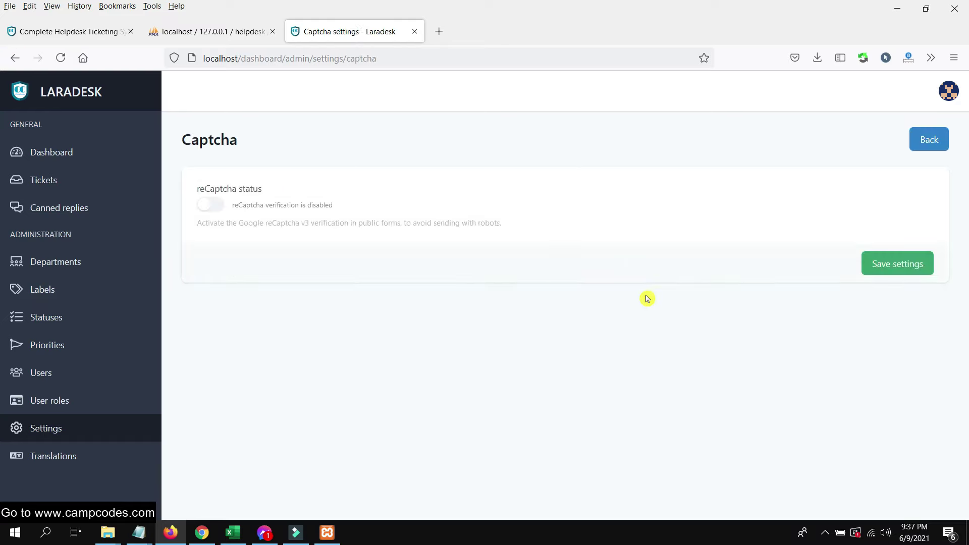
click(16, 57)
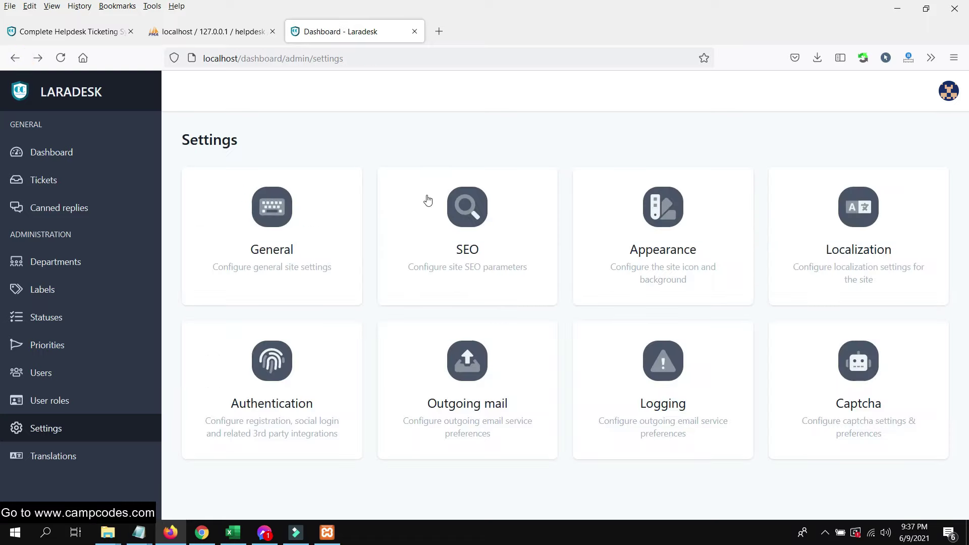